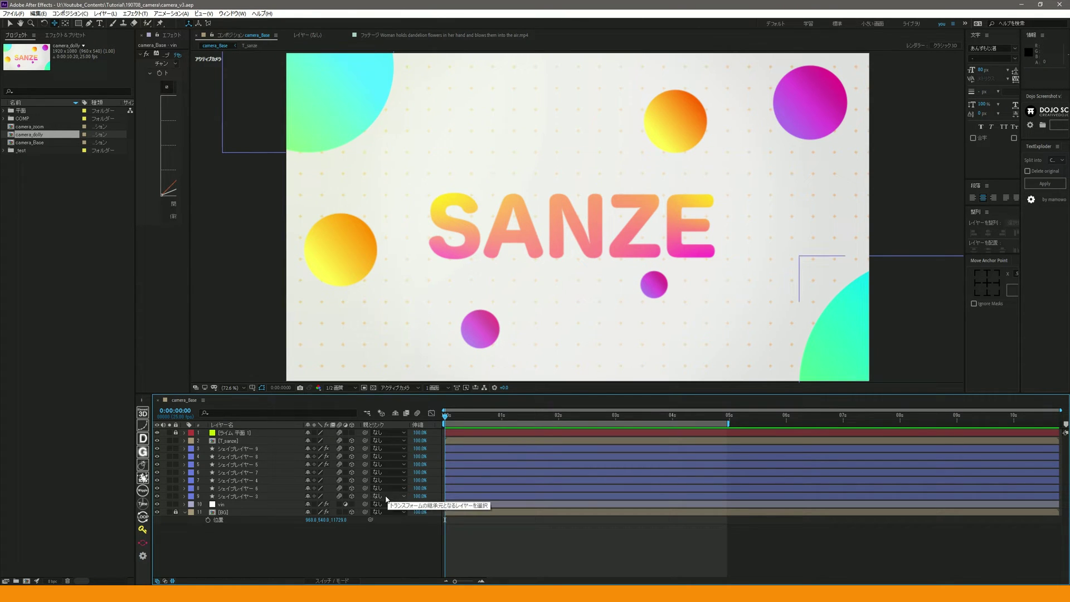
Step: Inspect the layers in depth from a custom 3D view, then return to the active camera view
left_click(341, 388)
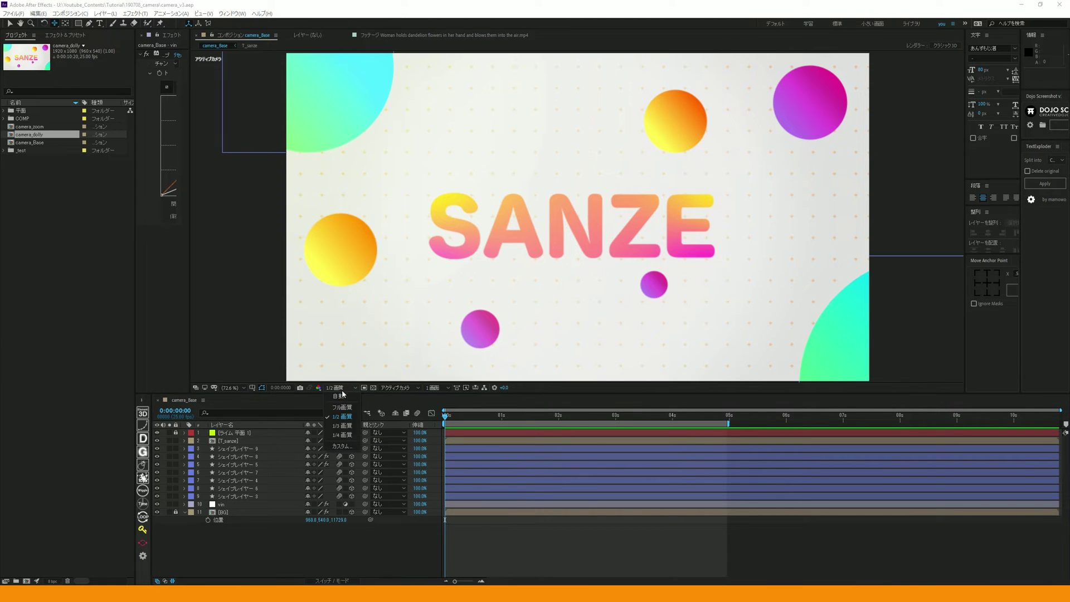
left_click(397, 387)
left_click(412, 463)
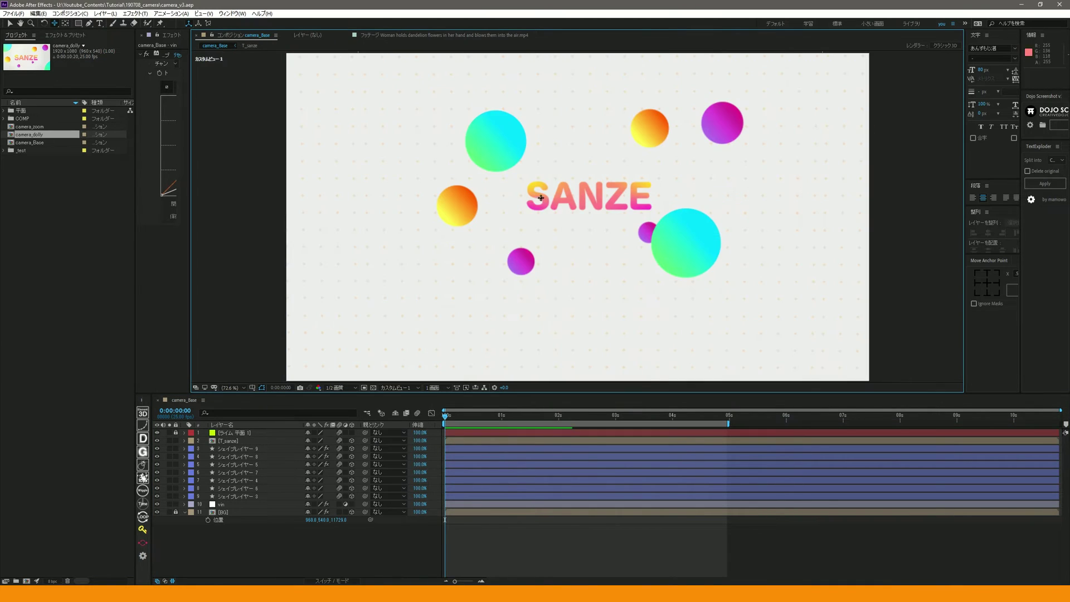
mouse_move(524, 162)
left_mouse_down()
mouse_move(586, 165)
mouse_move(529, 114)
mouse_move(460, 149)
mouse_move(561, 147)
mouse_move(516, 133)
mouse_move(579, 141)
left_mouse_up()
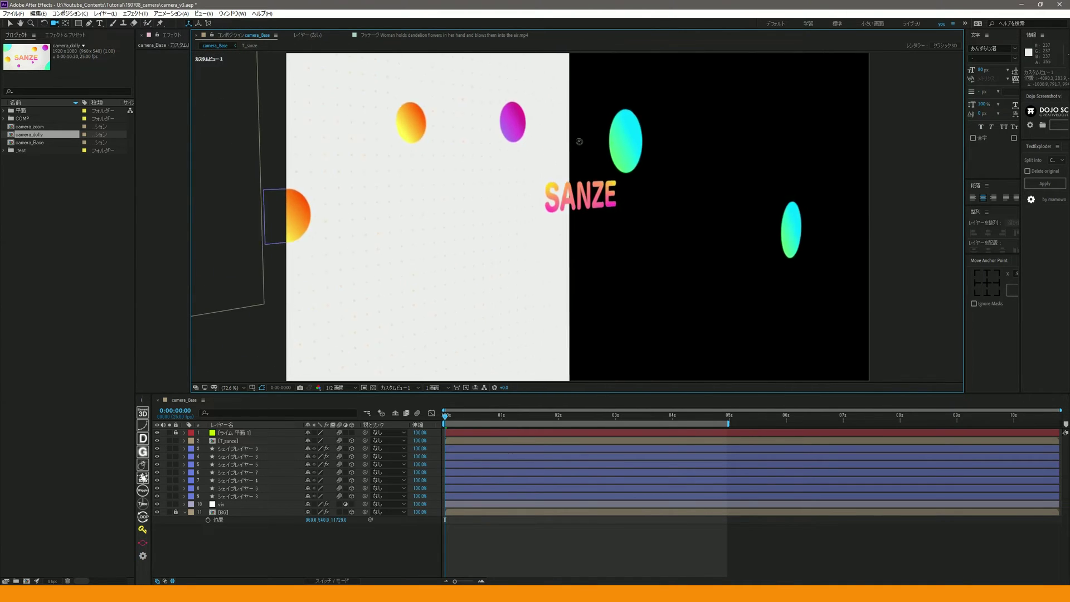
key("c")
mouse_move(535, 183)
left_mouse_down()
mouse_move(456, 138)
mouse_move(497, 148)
mouse_move(564, 135)
mouse_move(444, 152)
mouse_move(514, 146)
left_mouse_up()
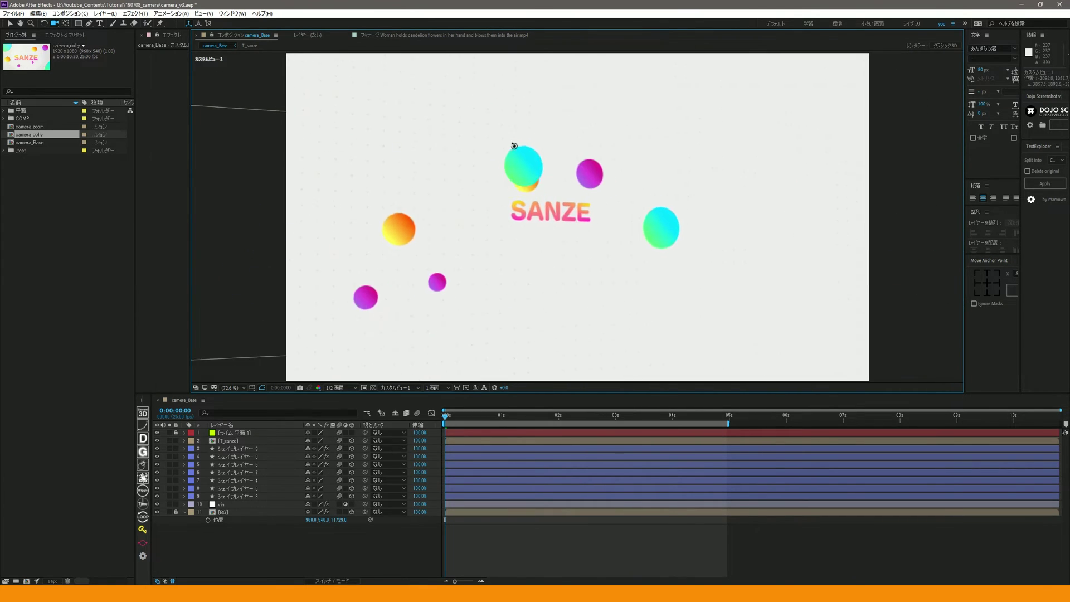
left_click_drag(513, 145, 578, 172)
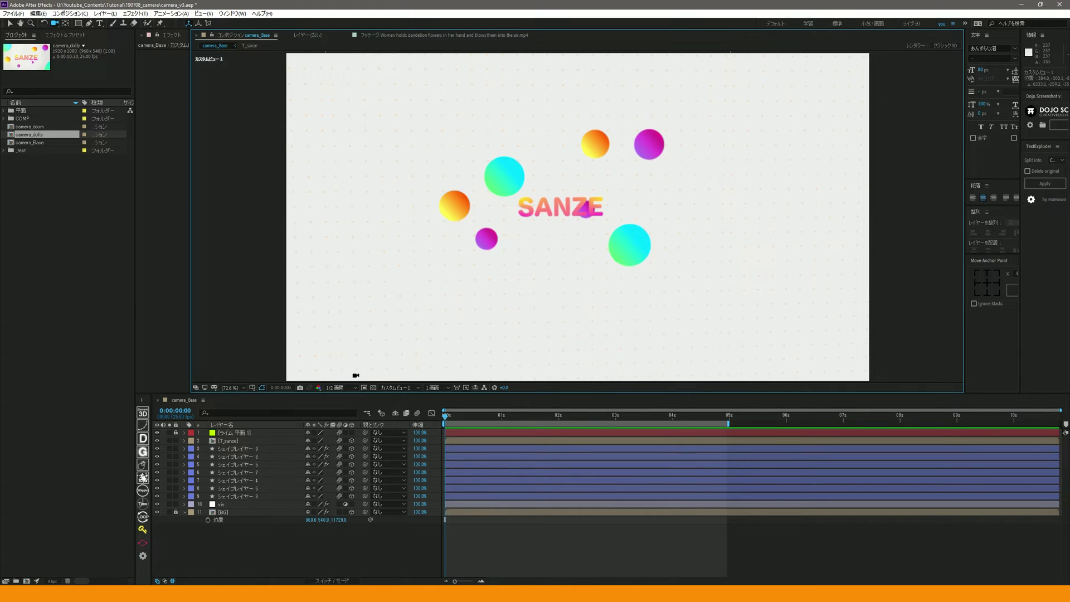
left_click(401, 388)
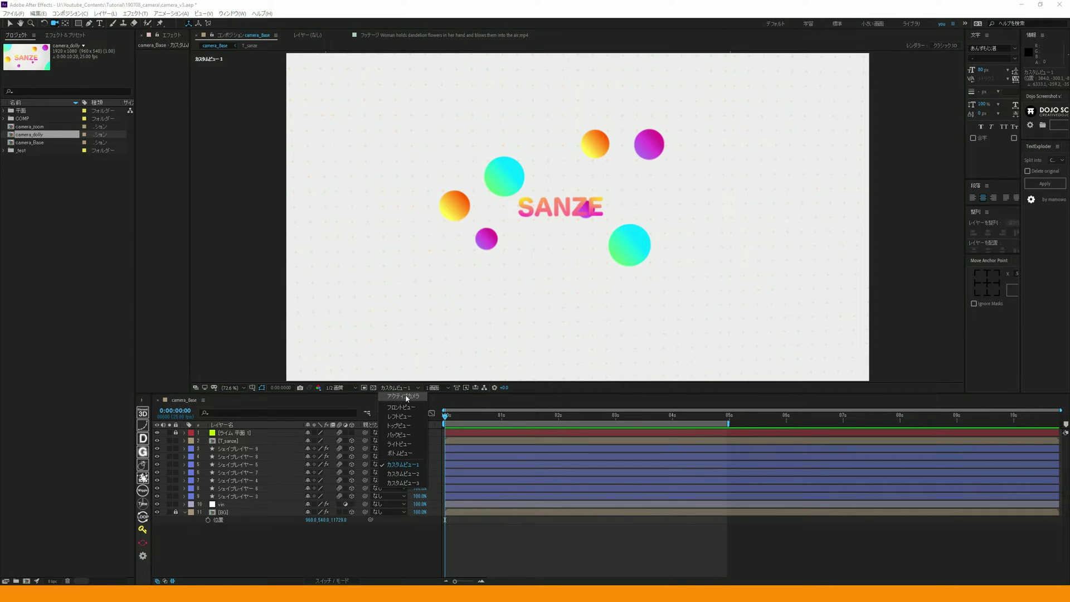
left_click(406, 397)
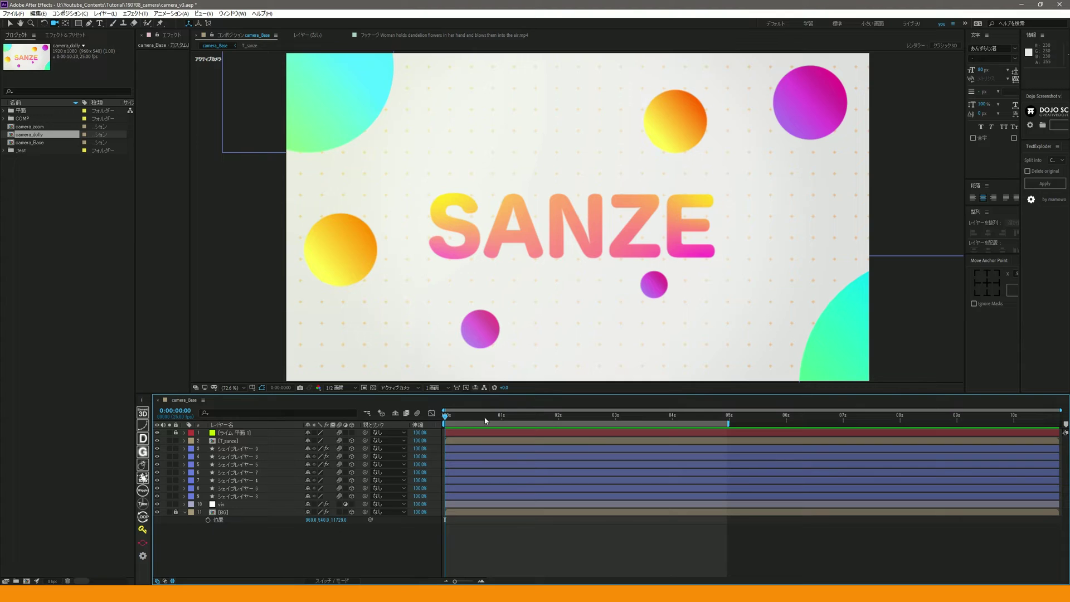
Step: Toggle the BG and vignette layers off and on to compare the look
left_click(313, 495)
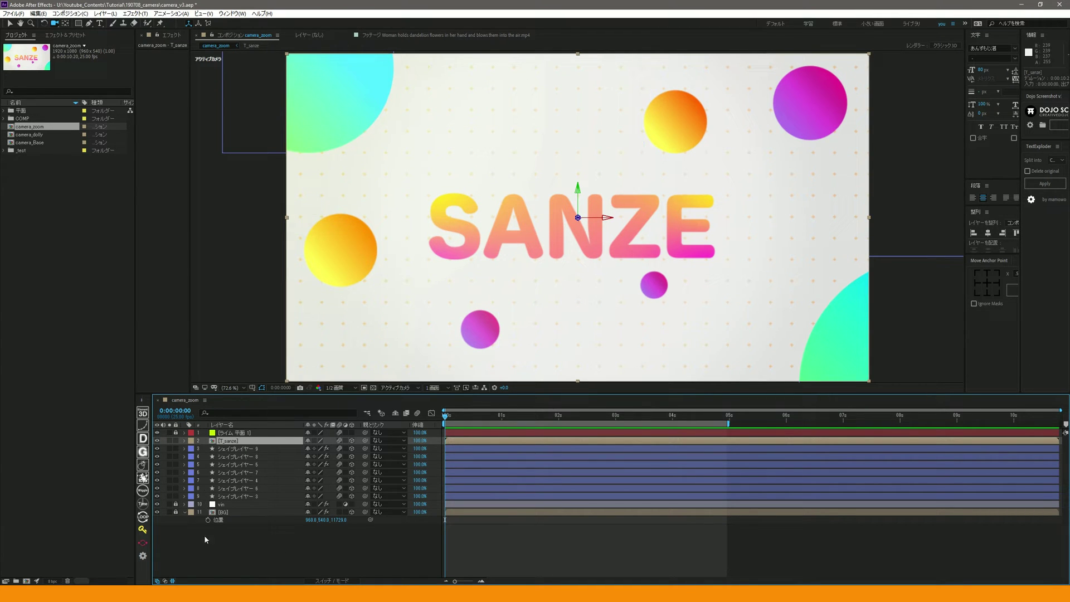
left_click(157, 512)
left_click(157, 512)
left_click(158, 513)
left_click(157, 513)
left_click(157, 505)
left_click(157, 505)
left_click(157, 505)
left_click(157, 505)
left_click(157, 505)
left_click(157, 504)
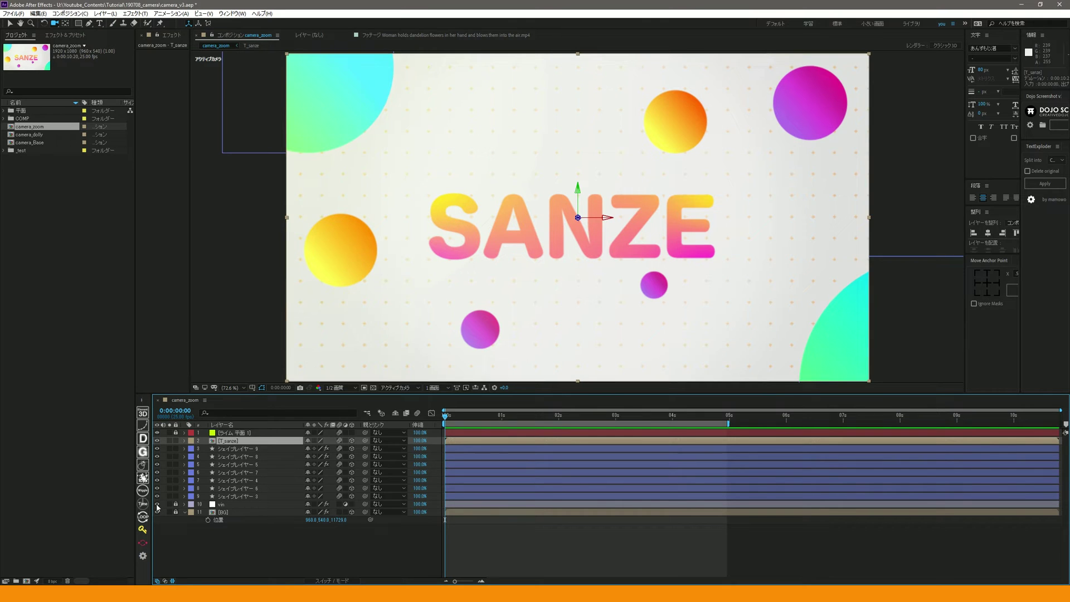
Step: Lock all the circle shape layers and the T_sanze title layer
left_click(232, 495)
left_click(237, 449, "shift")
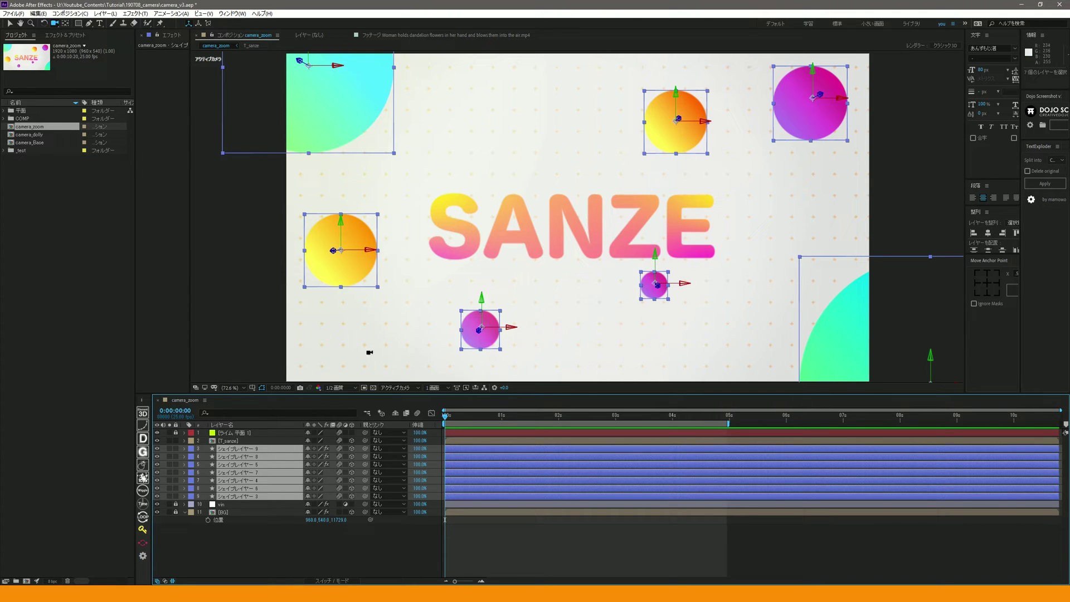
left_click_drag(176, 448, 175, 496)
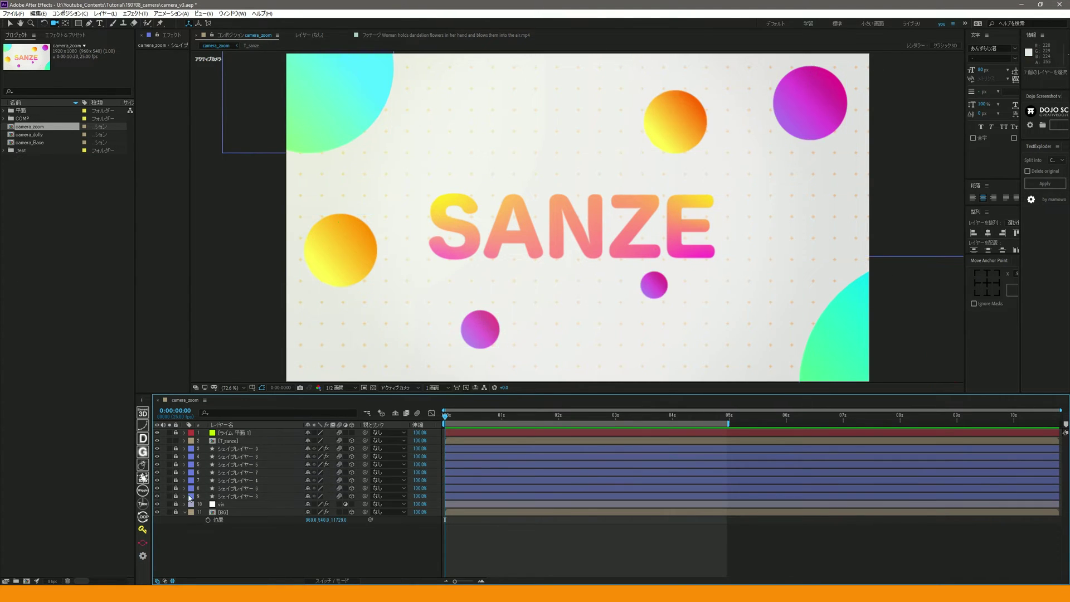
left_click(180, 438)
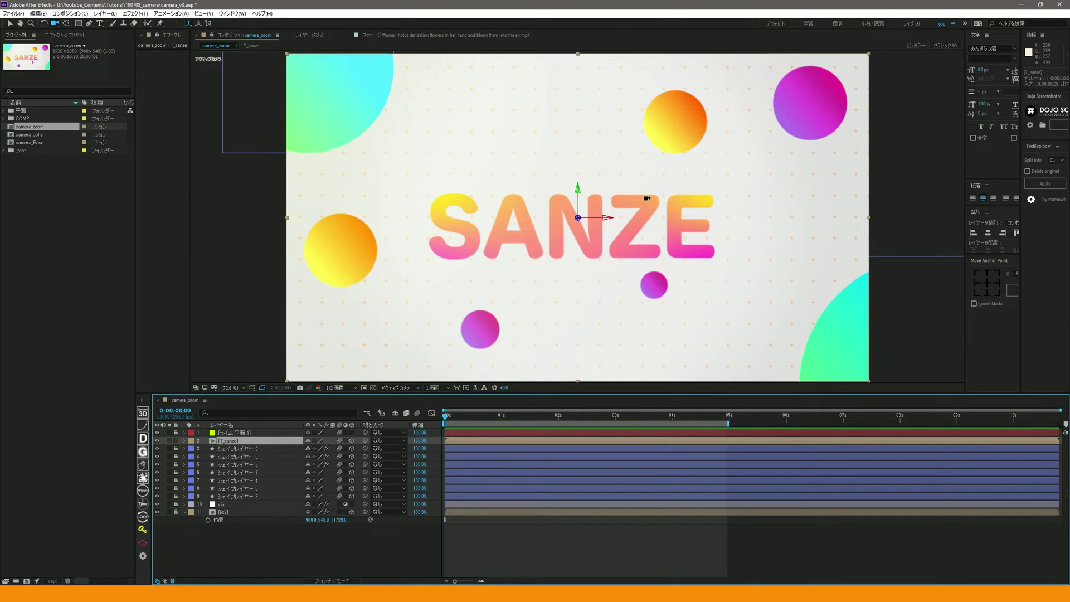
left_click(175, 441)
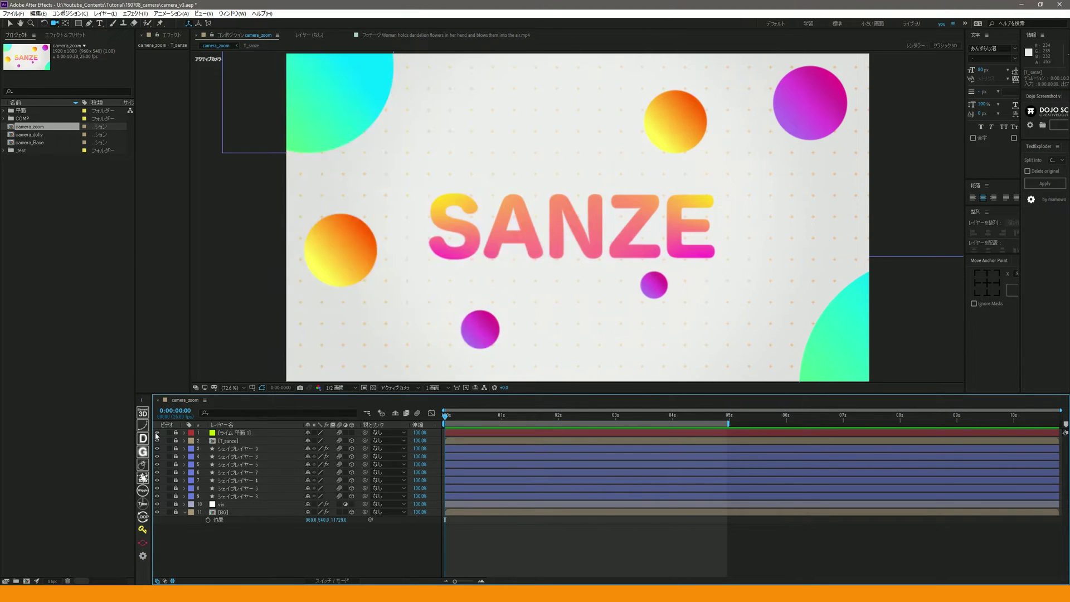
Step: Solo-check the lime solid, show the blending modes column, and scrub the first seconds
left_click(169, 432)
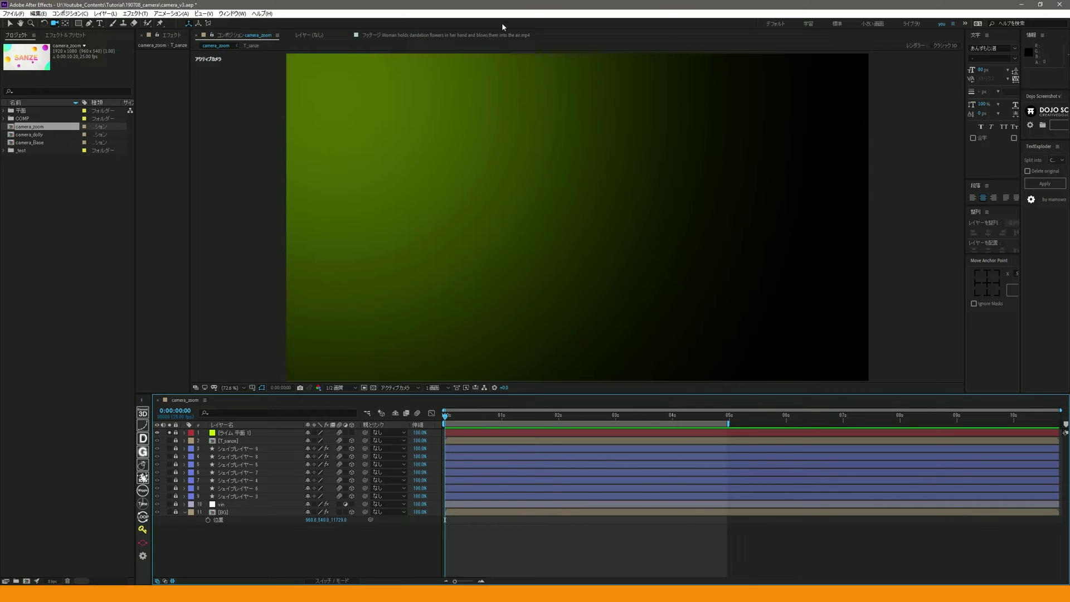
left_click(170, 433)
key("F4")
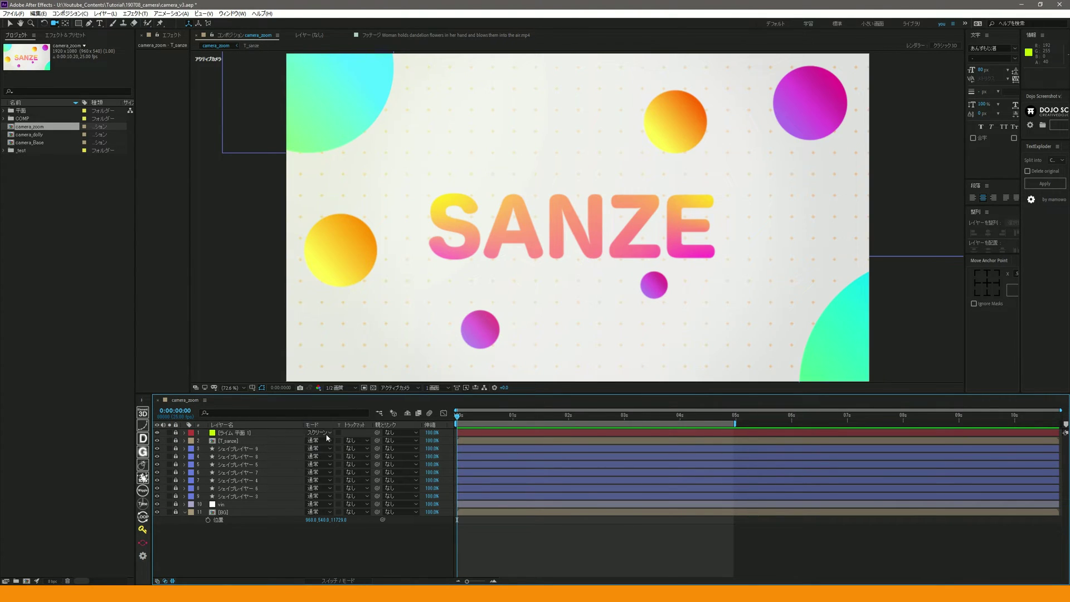
left_click_drag(483, 417, 249, 463)
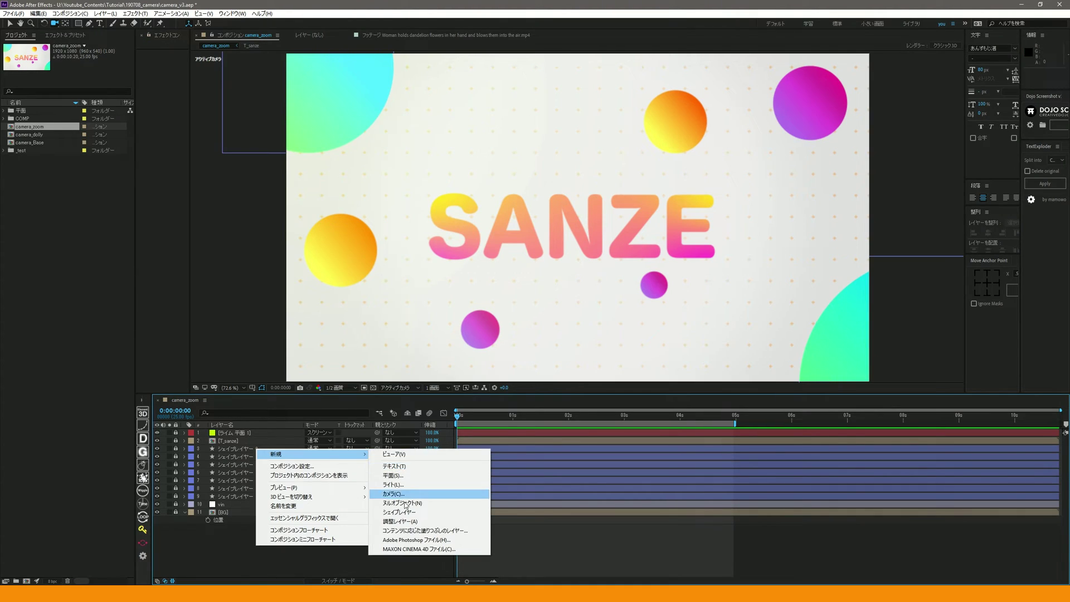
Step: Add a new camera with default settings to camera_zoom
left_click(406, 493)
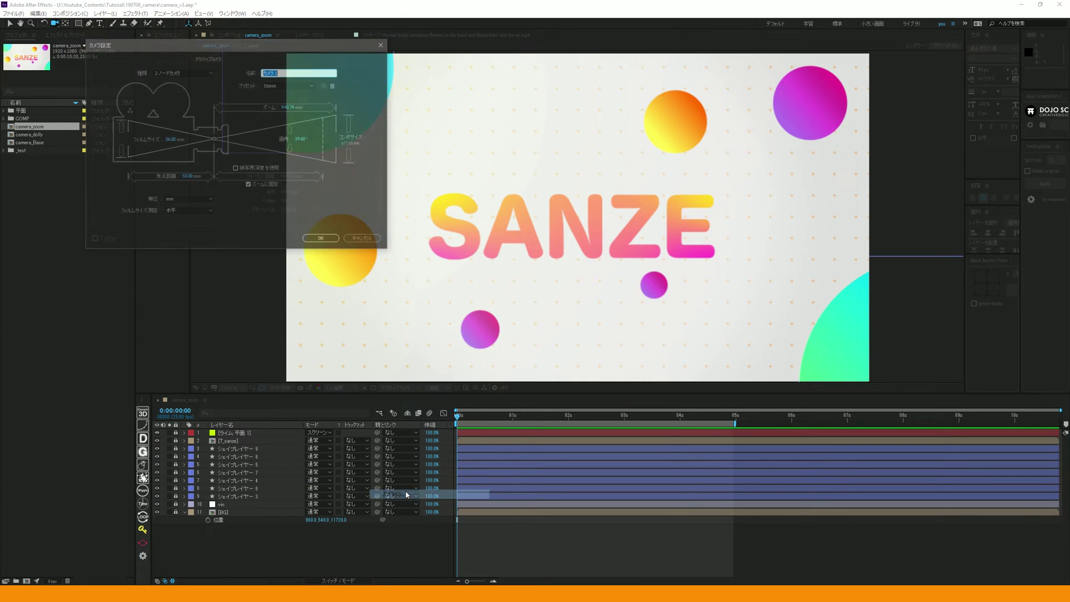
left_click(321, 239)
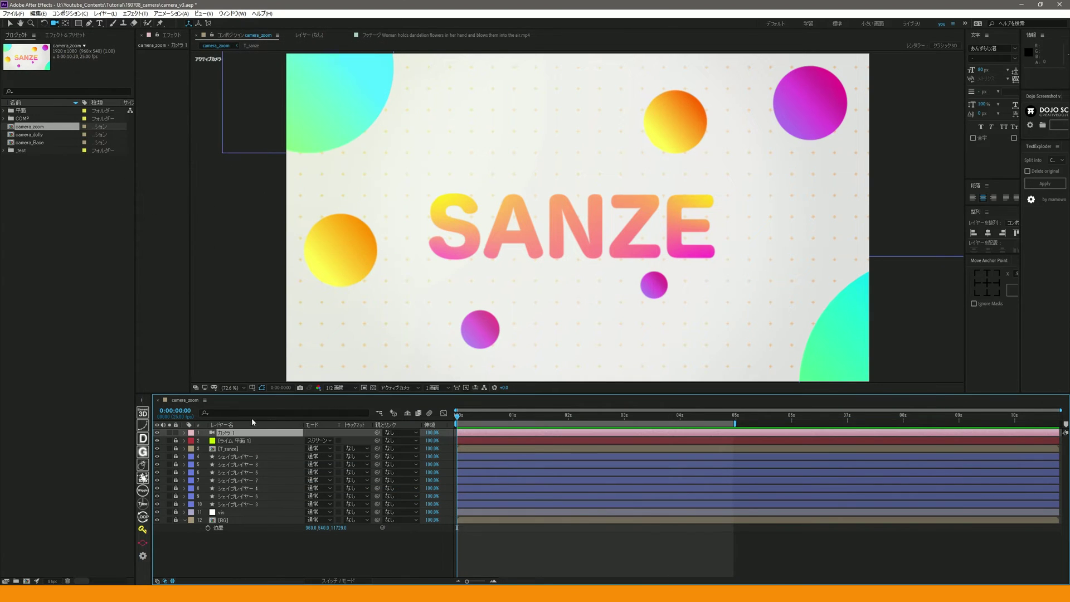
key("F4")
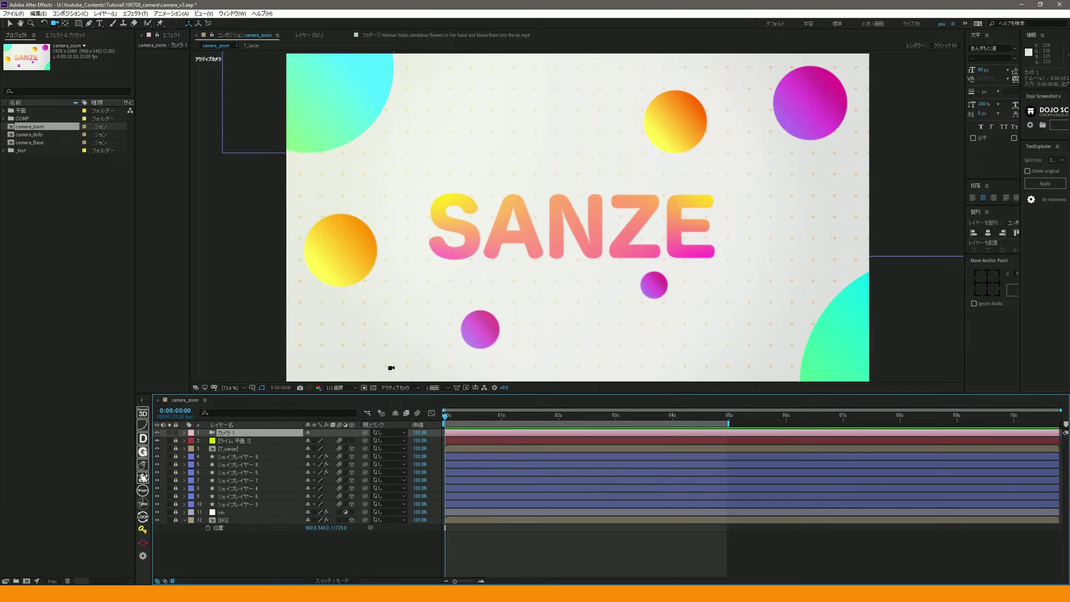
Step: Add a null object named cam and make it a 3D layer
right_click(275, 564)
mouse_move(313, 478)
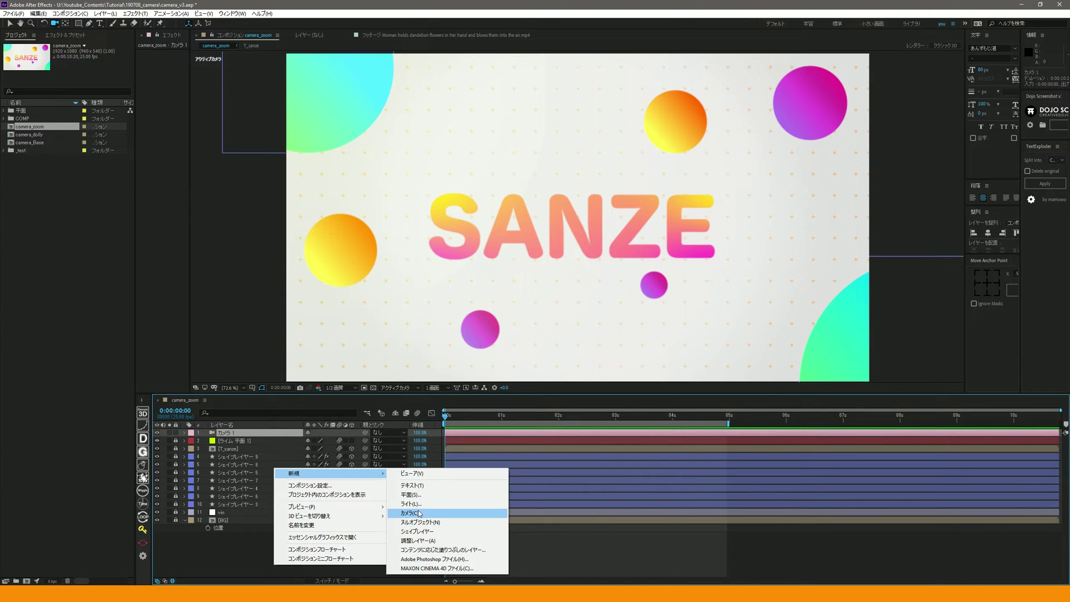
left_click(418, 521)
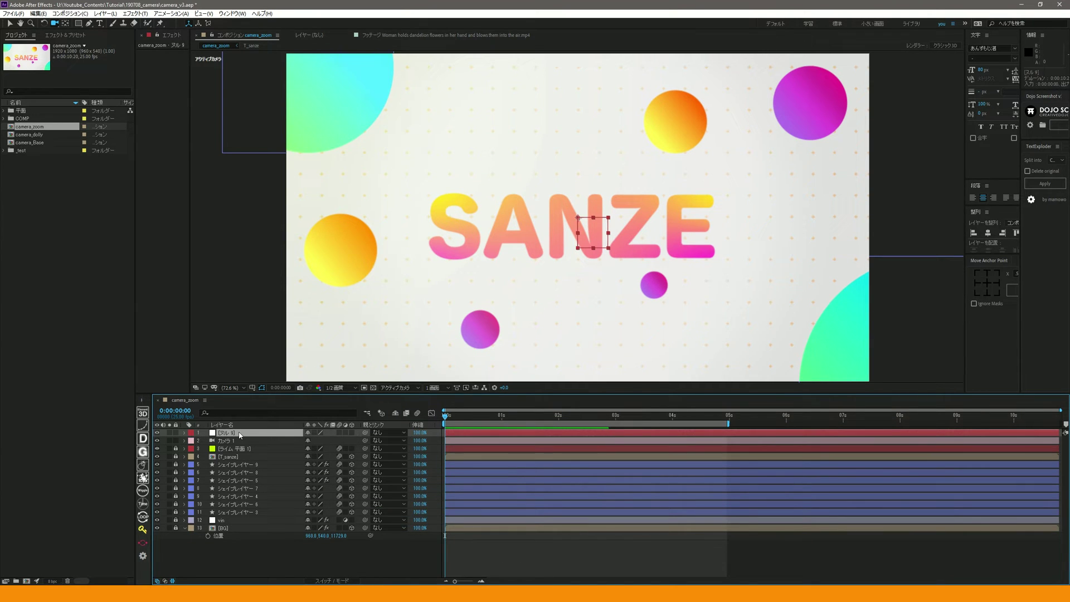
key("Return")
type("ca")
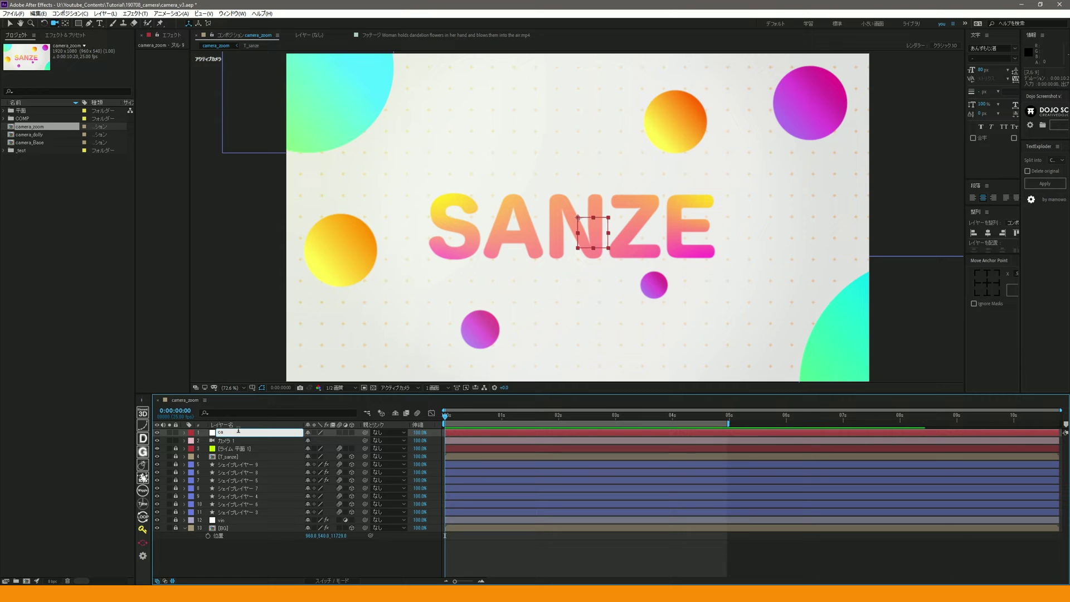
type("m")
key("Return")
left_click(352, 433)
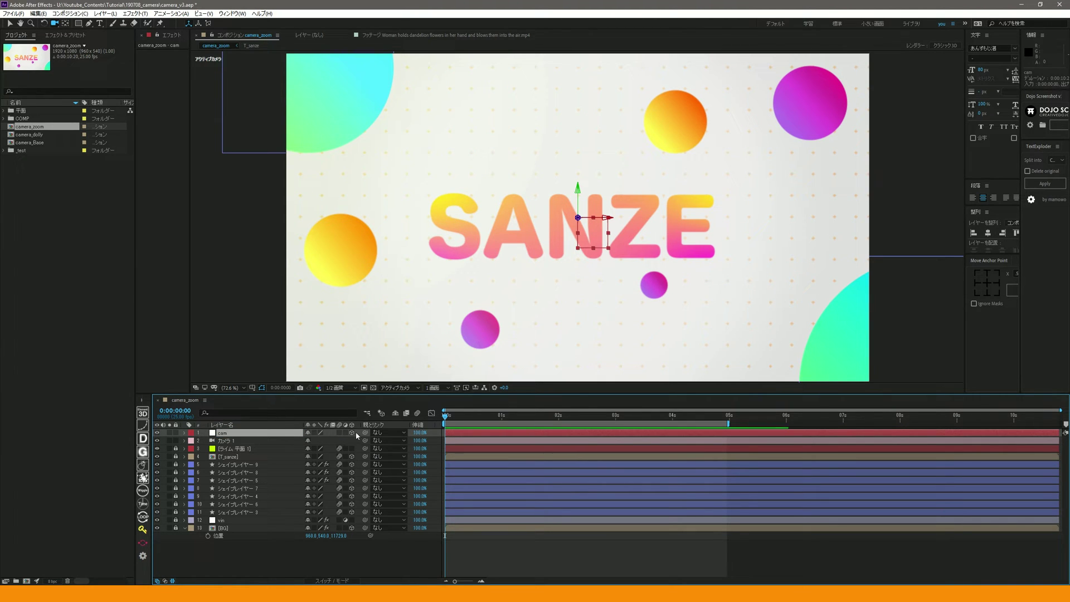
Step: Give cam the camera's position 960, 540, -2666.7
key("p")
left_click(229, 448)
key("p")
key("Return")
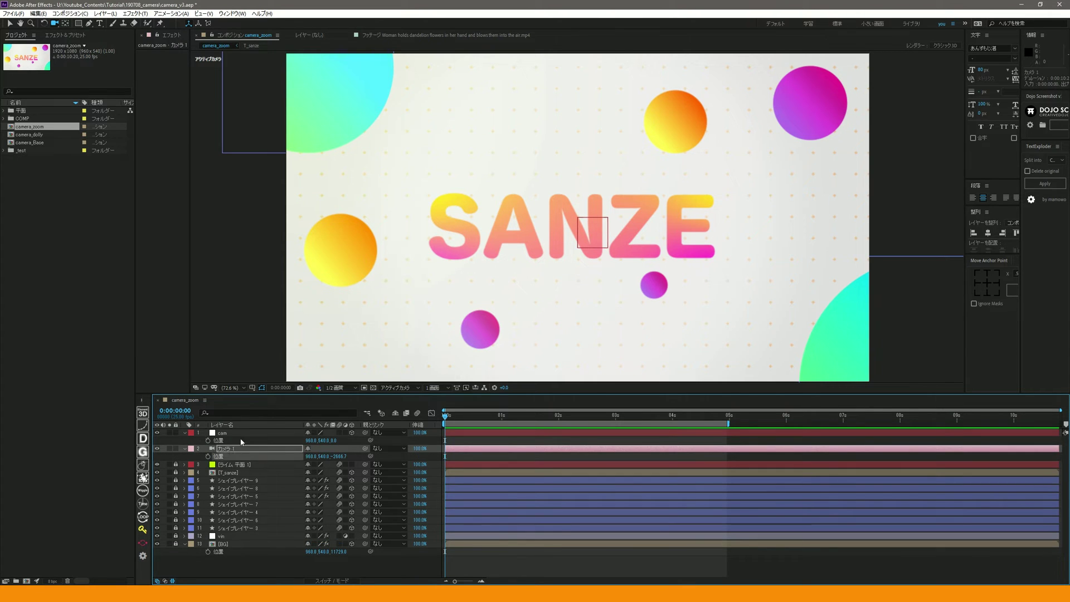
left_click(224, 441)
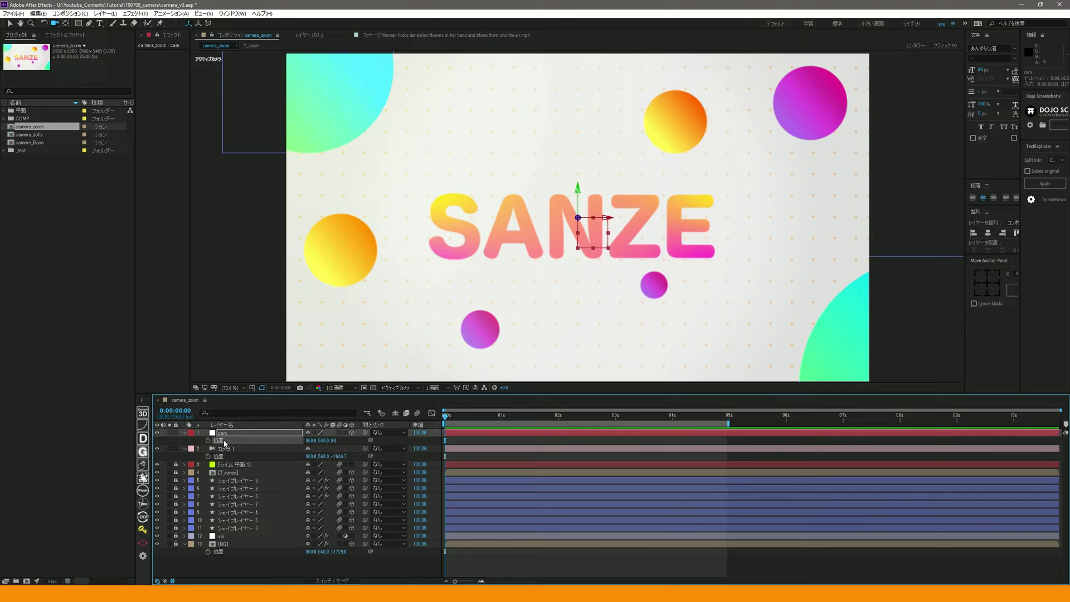
key("ctrl+v")
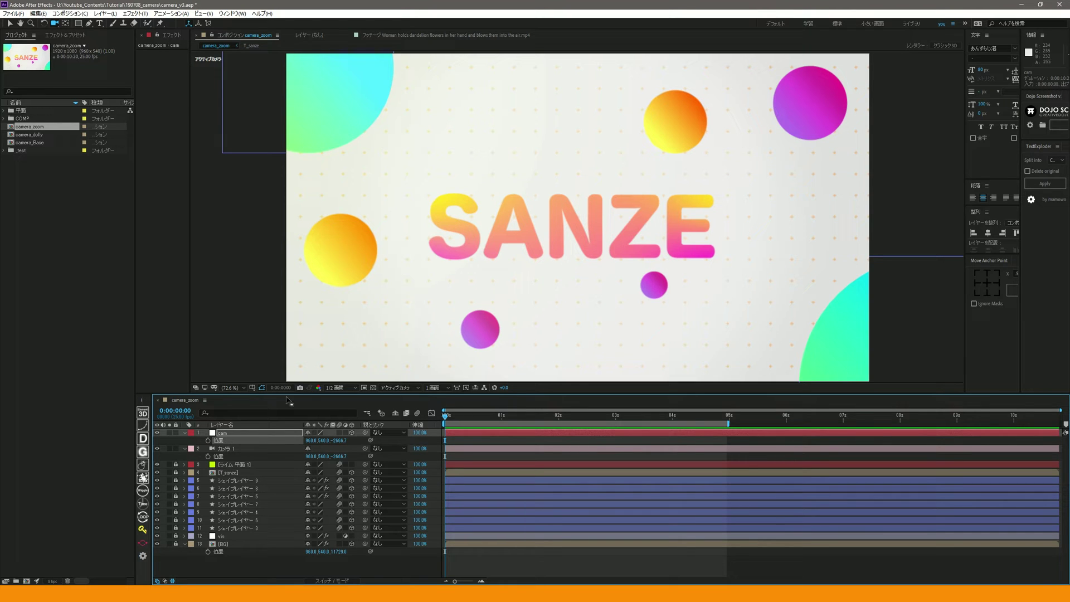
Step: Parent Camera 1 to the cam null and reveal cam's position
left_click(185, 434)
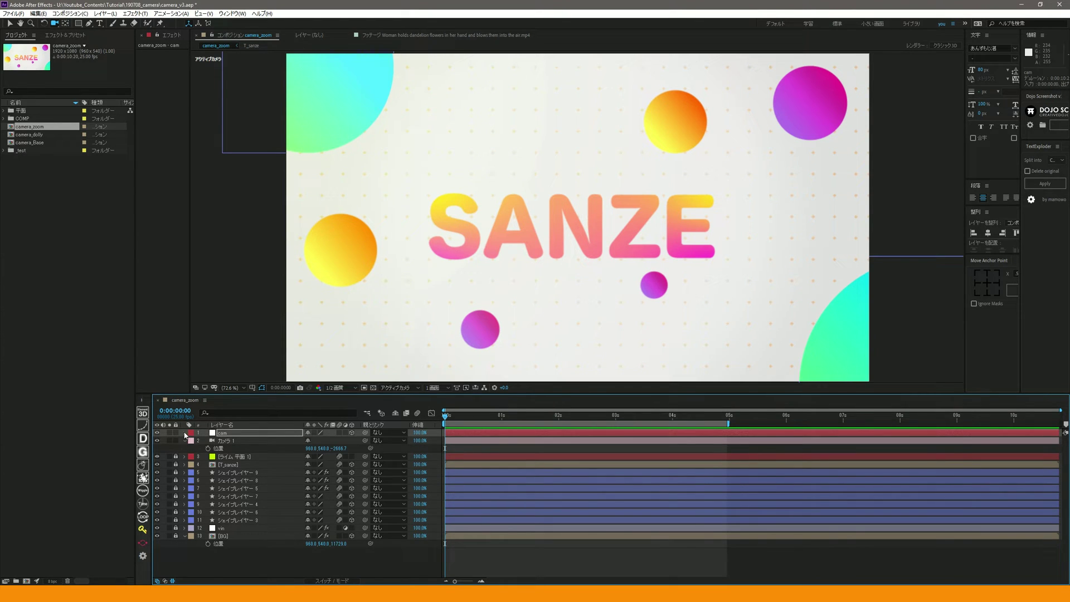
left_click(185, 433)
left_click(181, 433)
left_click(186, 441)
left_click(333, 441)
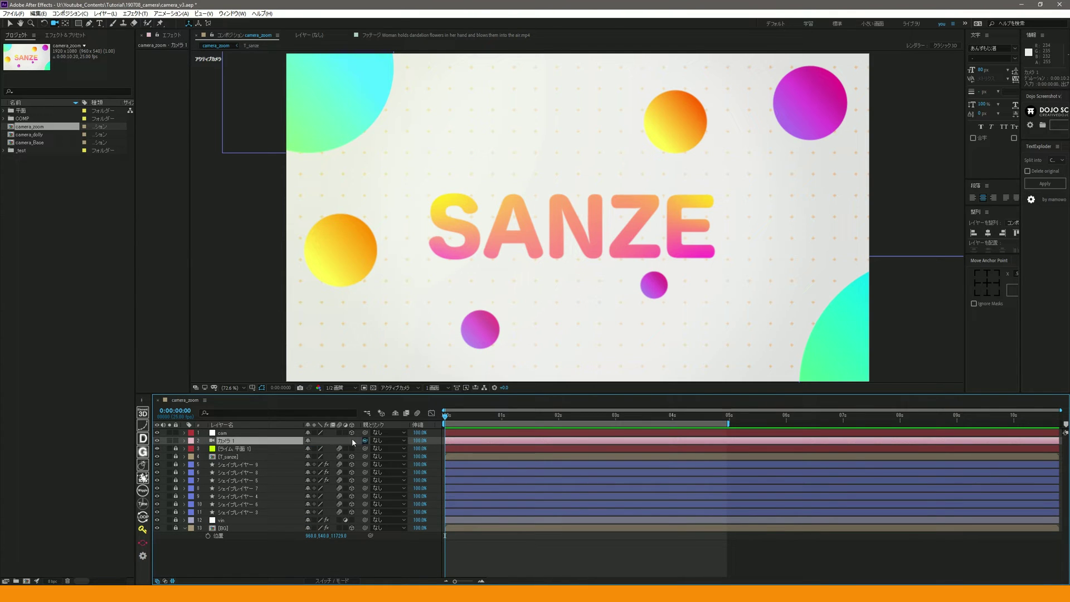
left_click_drag(365, 440, 228, 433)
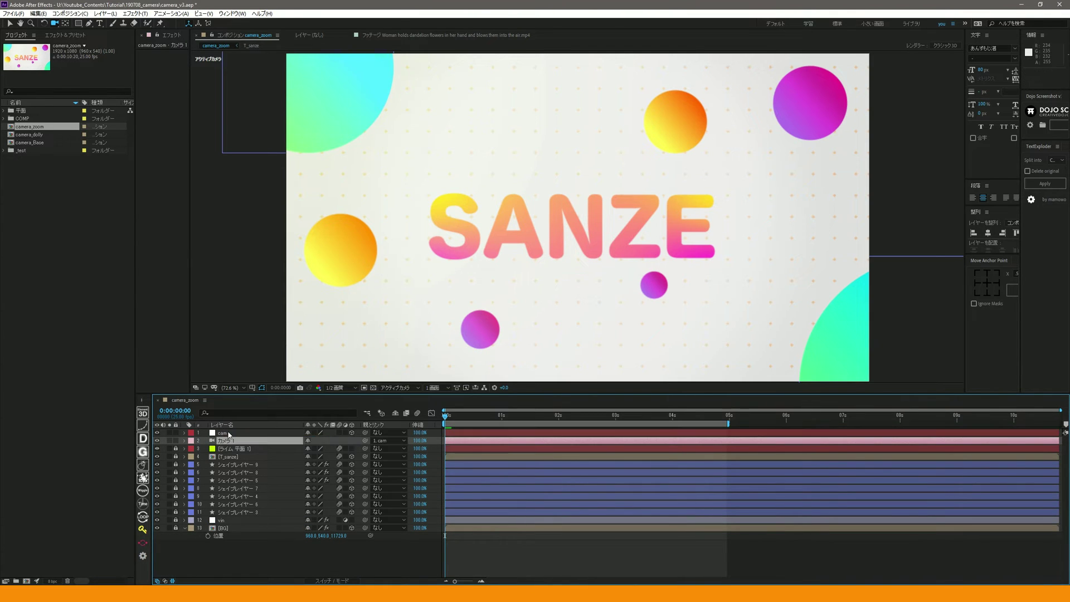
left_click(228, 434)
key("p")
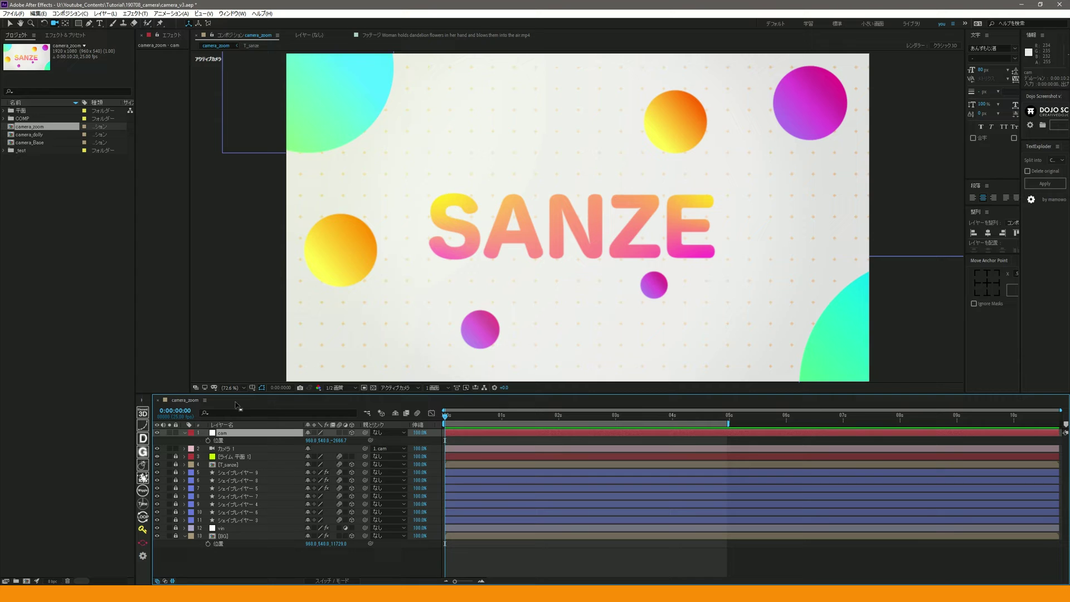
Step: Set a Position keyframe on the cam null at 1 second
left_click(230, 449)
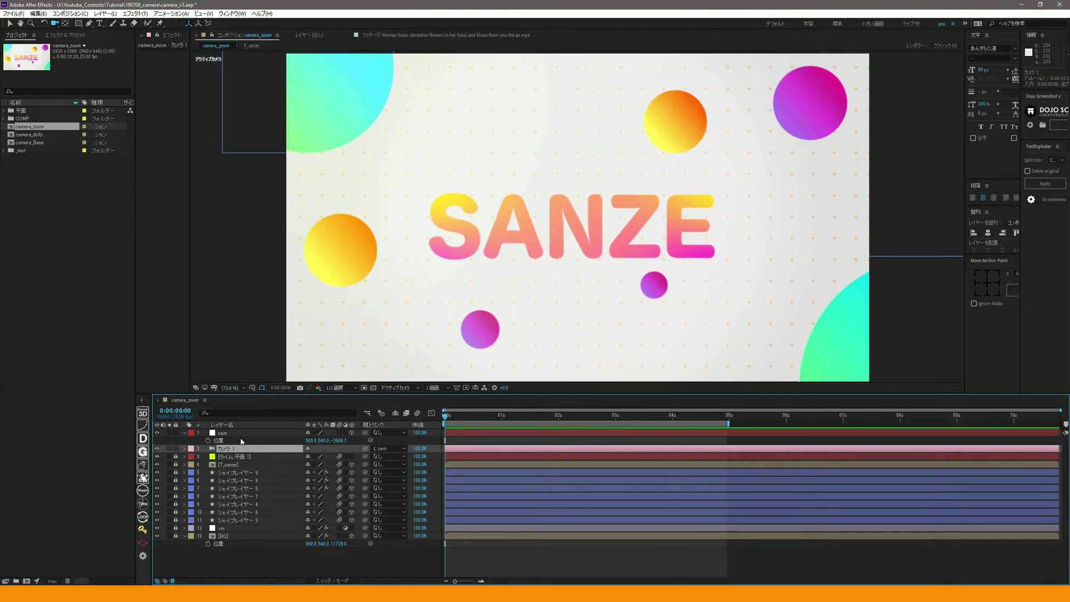
left_click(243, 437)
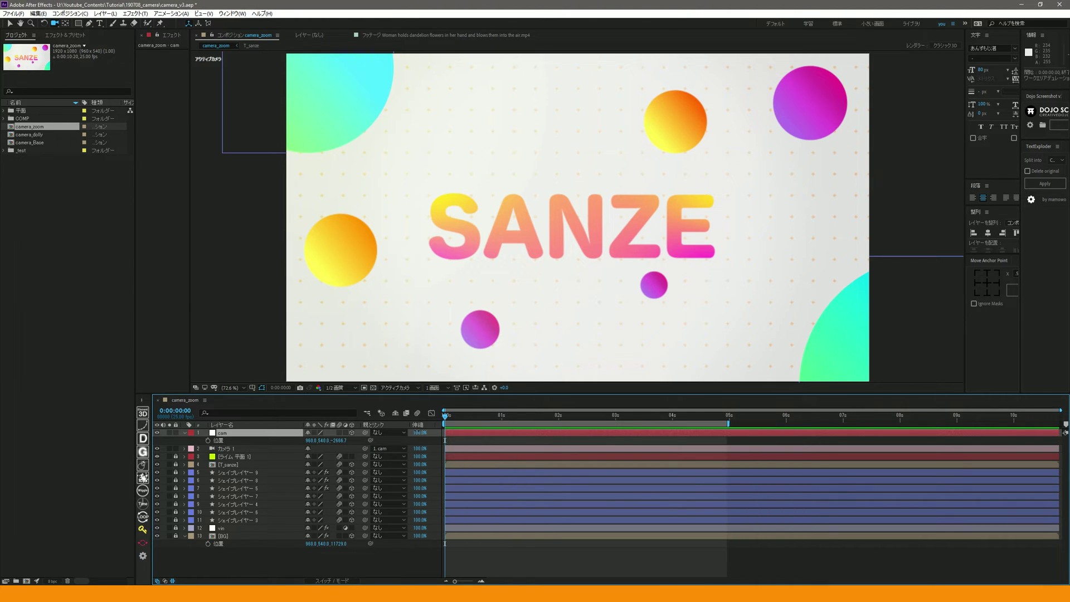
key("shift+Page_Down")
left_click_drag(499, 418, 502, 418)
left_click_drag(503, 418, 501, 418)
left_click(207, 441)
Step: At 0 s, pull cam far back on Z, then preview the zoom
left_click_drag(482, 420, 392, 432)
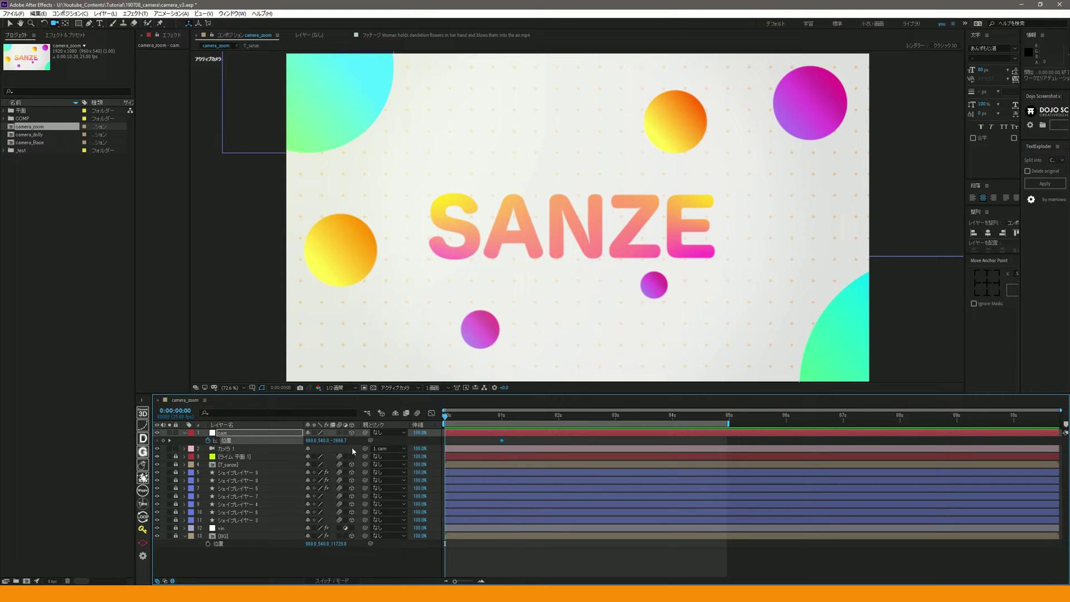
left_click_drag(338, 440, 45, 480)
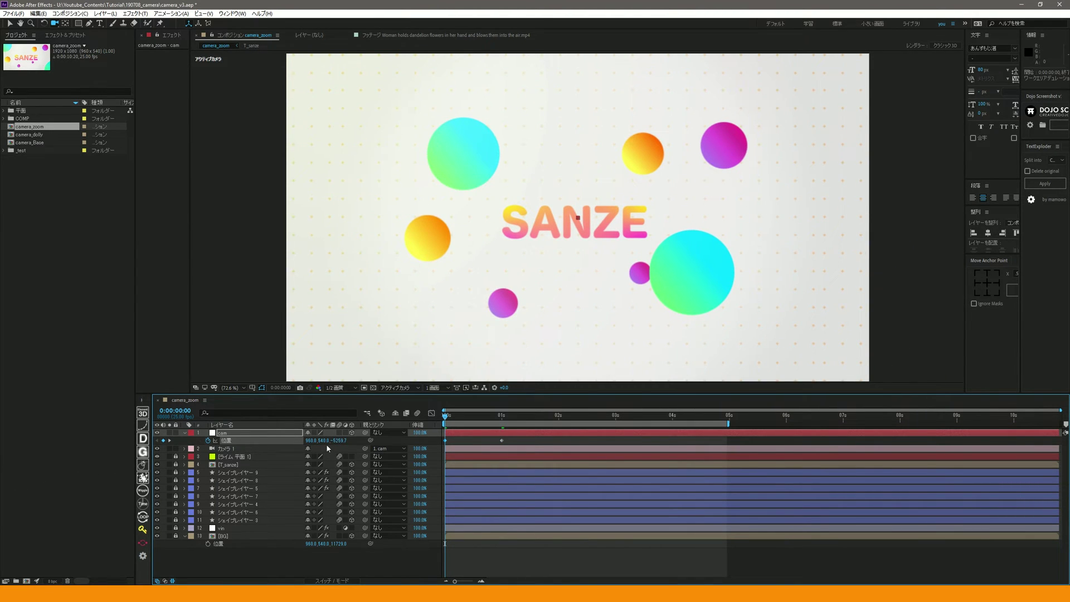
left_click_drag(326, 441, 328, 443)
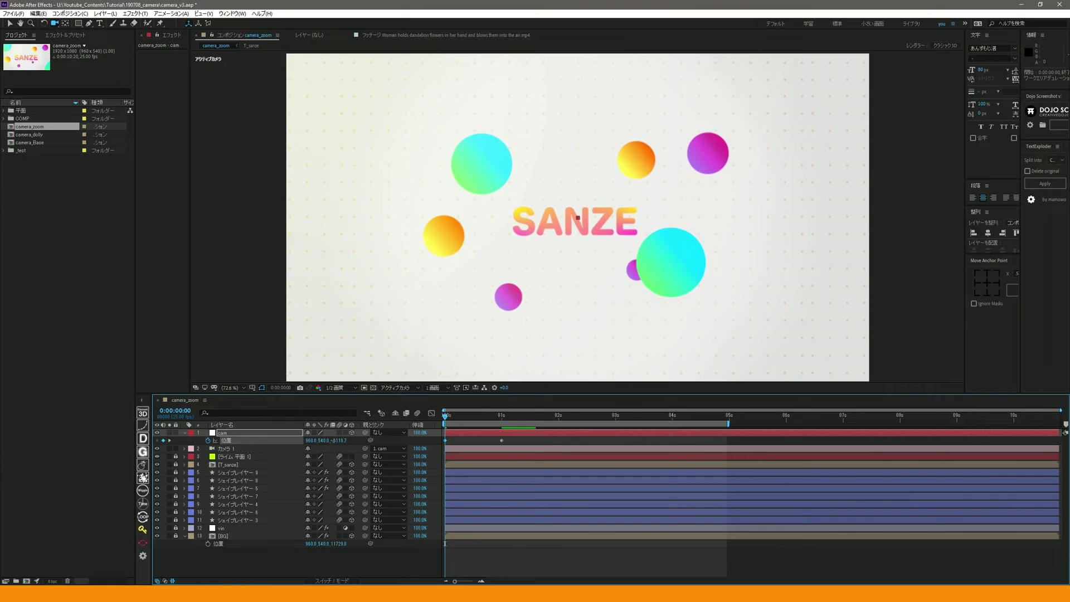
left_click_drag(339, 441, 33, 494)
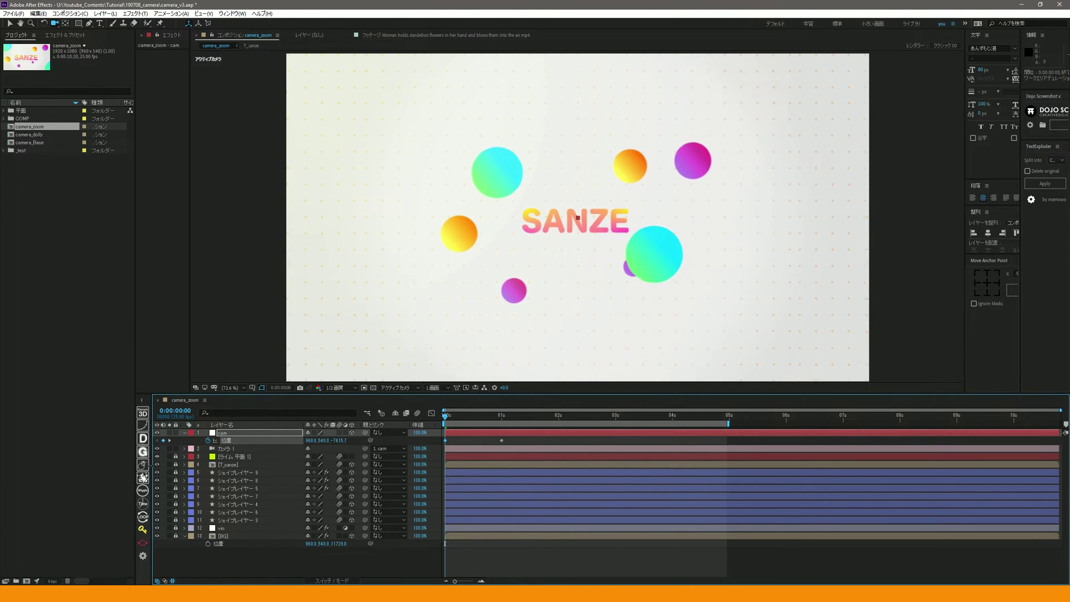
left_click(454, 416)
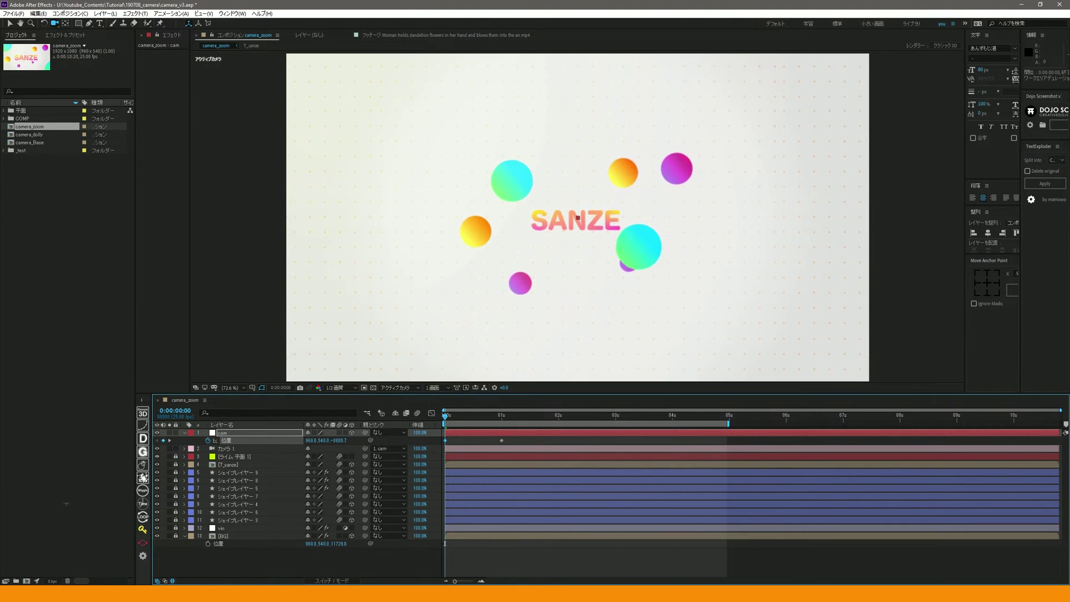
key("space")
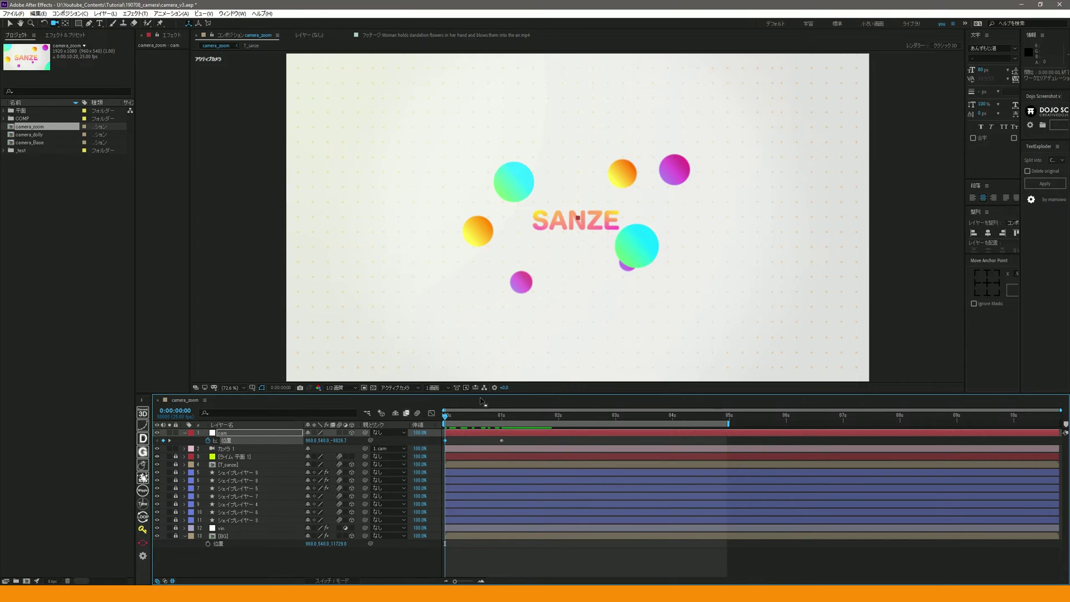
left_click_drag(533, 418, 503, 424)
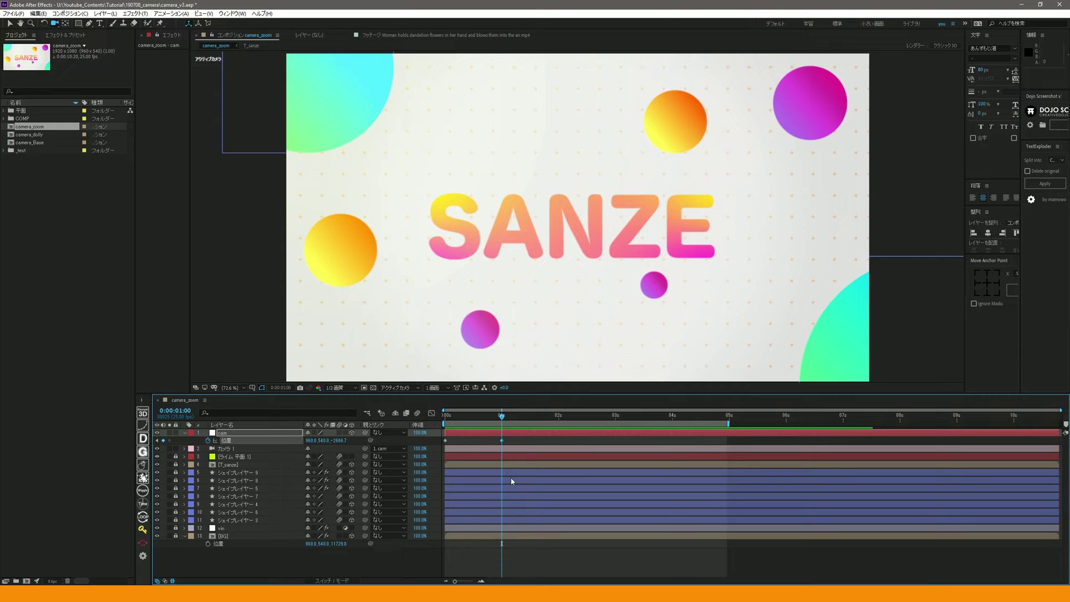
Step: Easy Ease the 1 s keyframe, raise its incoming influence to 100% in the Graph Editor, and preview
key("F9")
left_click(430, 415)
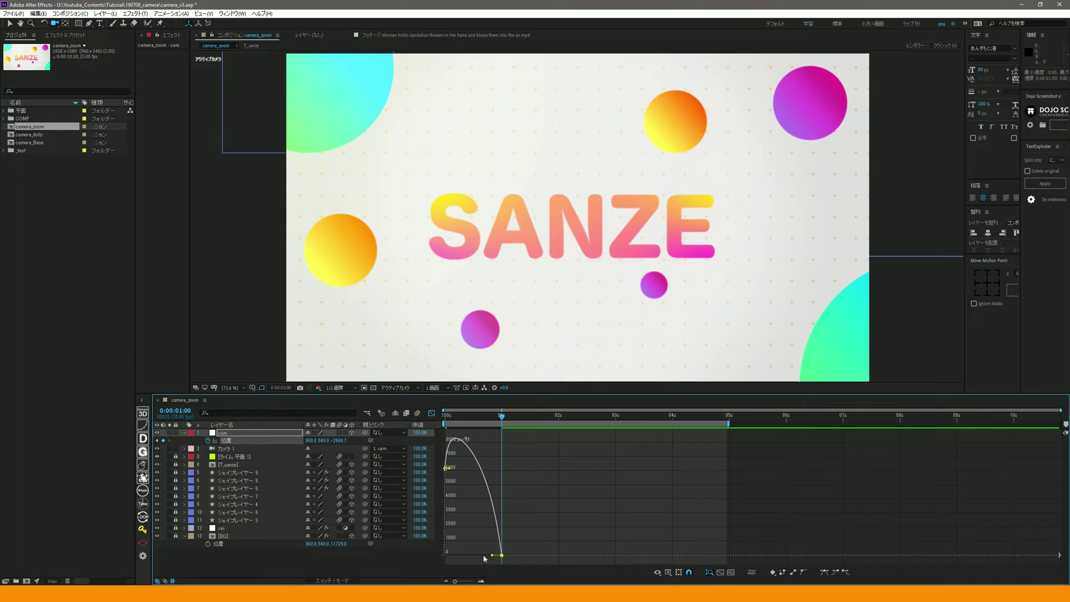
left_click_drag(492, 555, 470, 556)
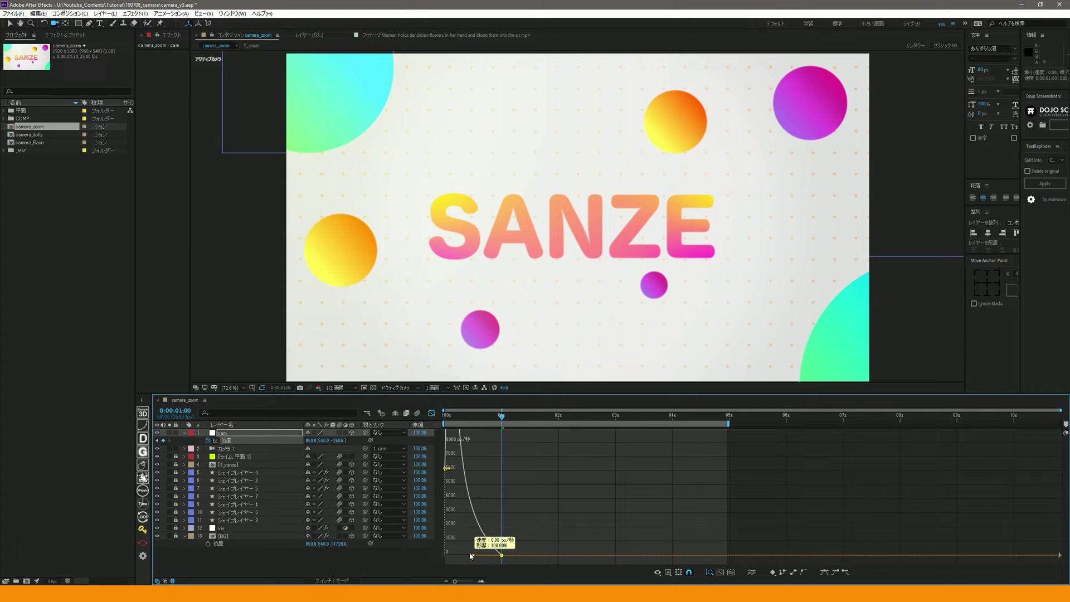
key("space")
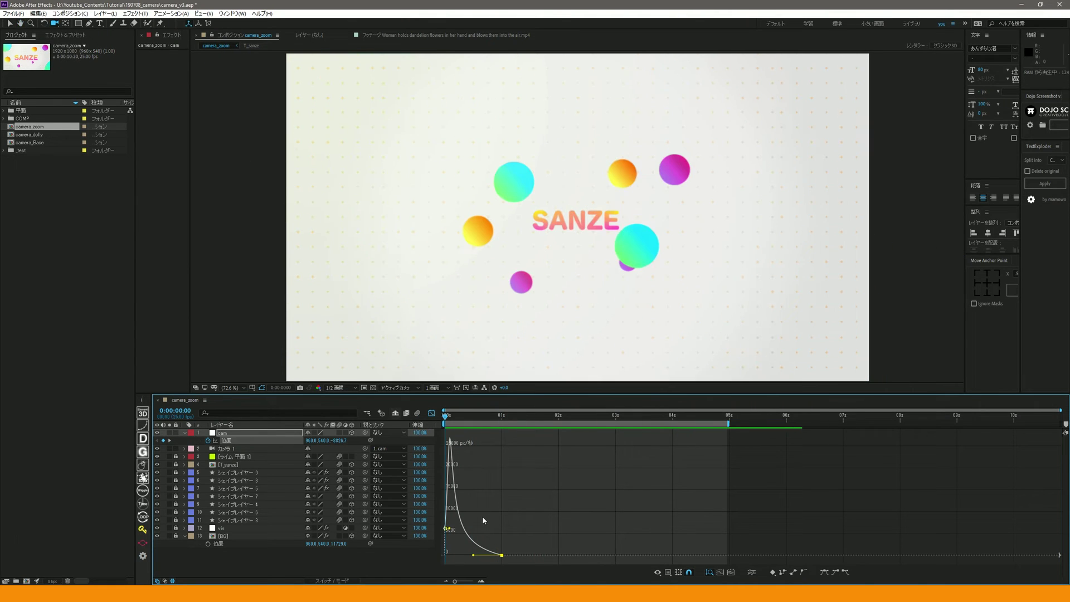
mouse_move(483, 532)
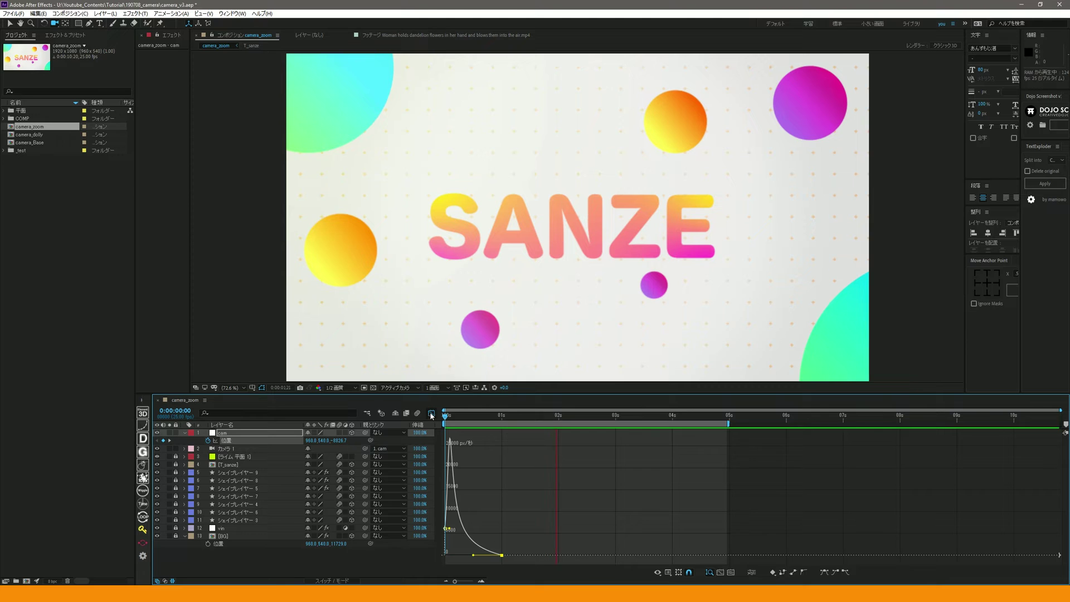
left_click(431, 413)
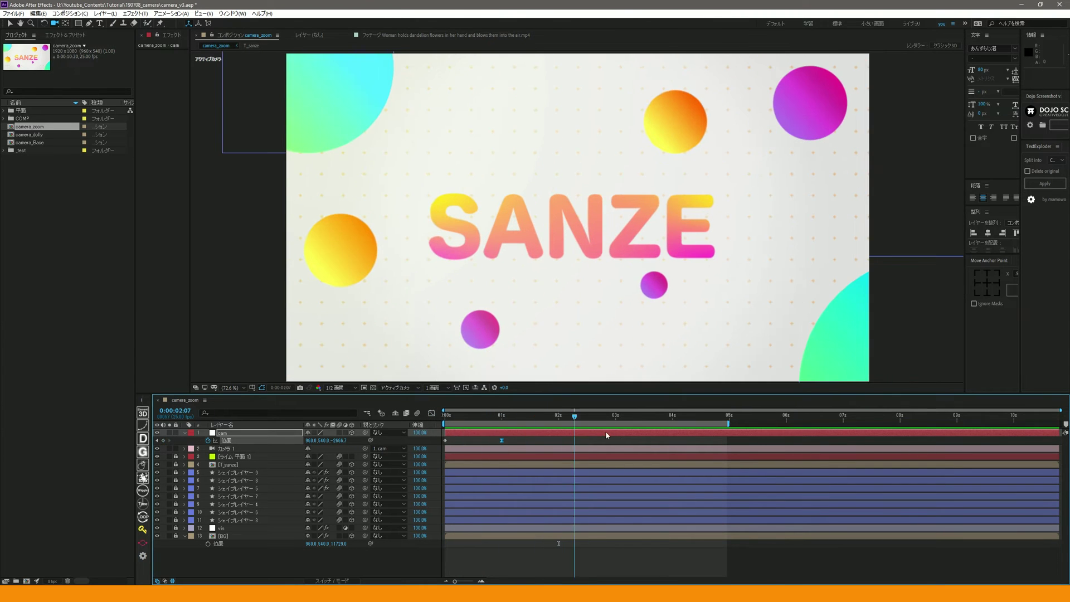
Step: Stop the preview, switch to the Selection tool, and jump between cam's Position keyframes
key("space")
key("space")
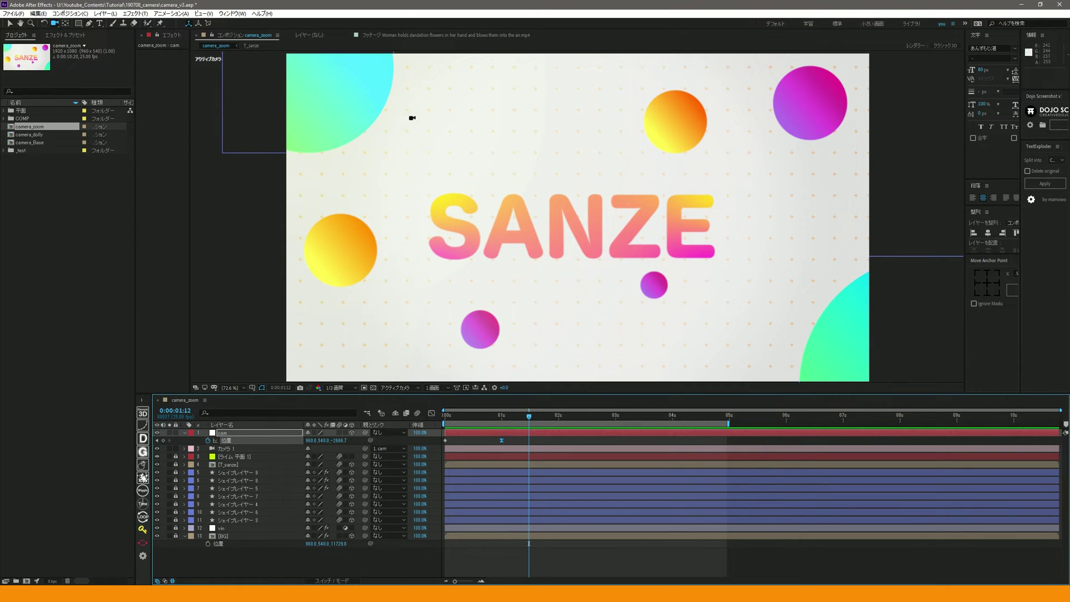
left_click(9, 23)
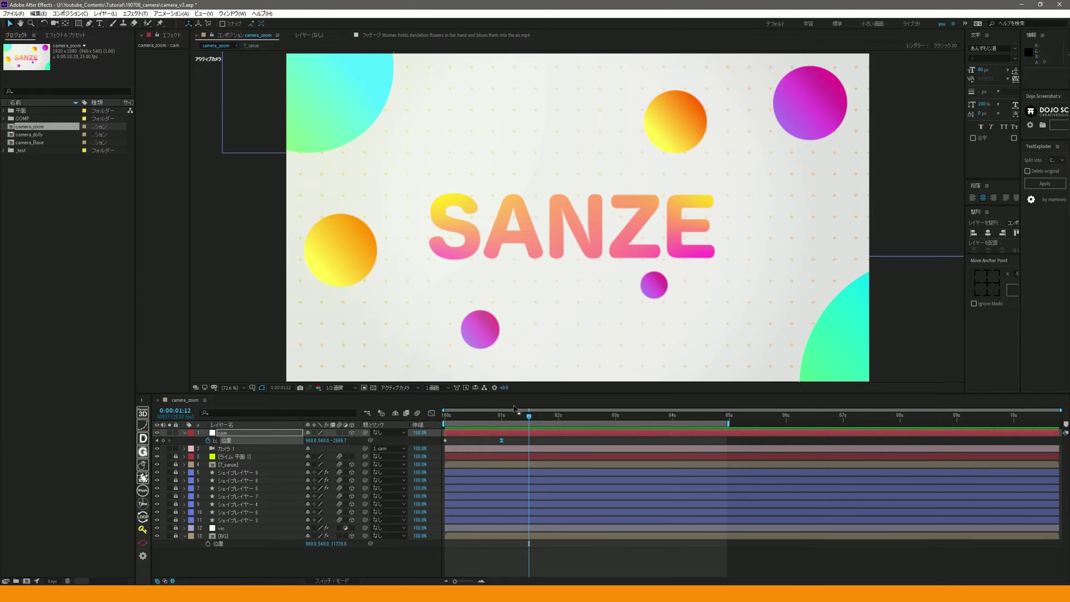
mouse_move(503, 423)
left_mouse_down()
mouse_move(421, 430)
mouse_move(468, 424)
mouse_move(404, 396)
left_mouse_up()
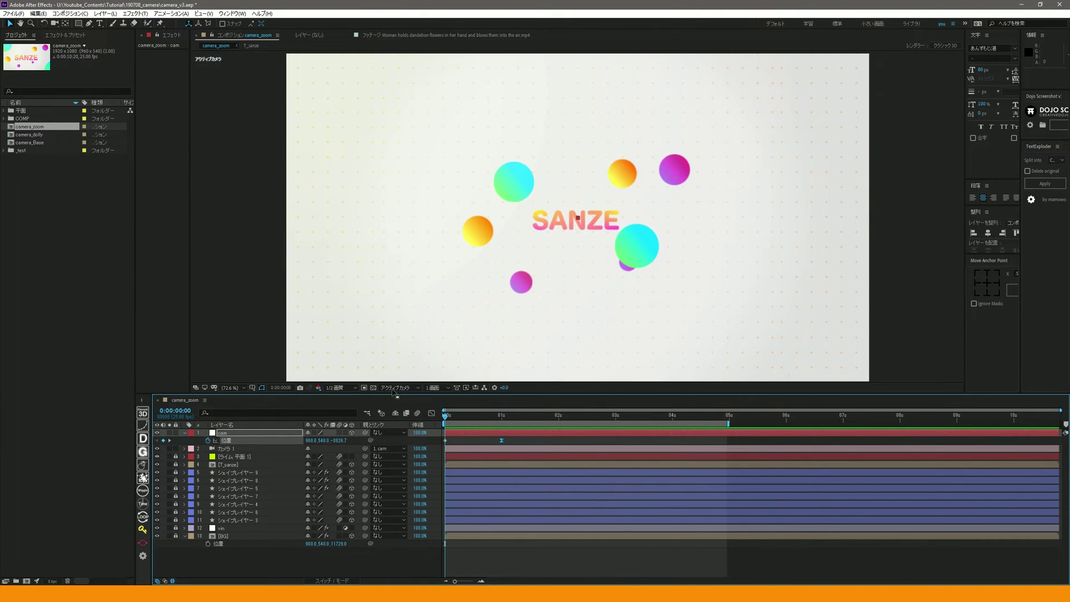
key("k")
key("j")
key("k")
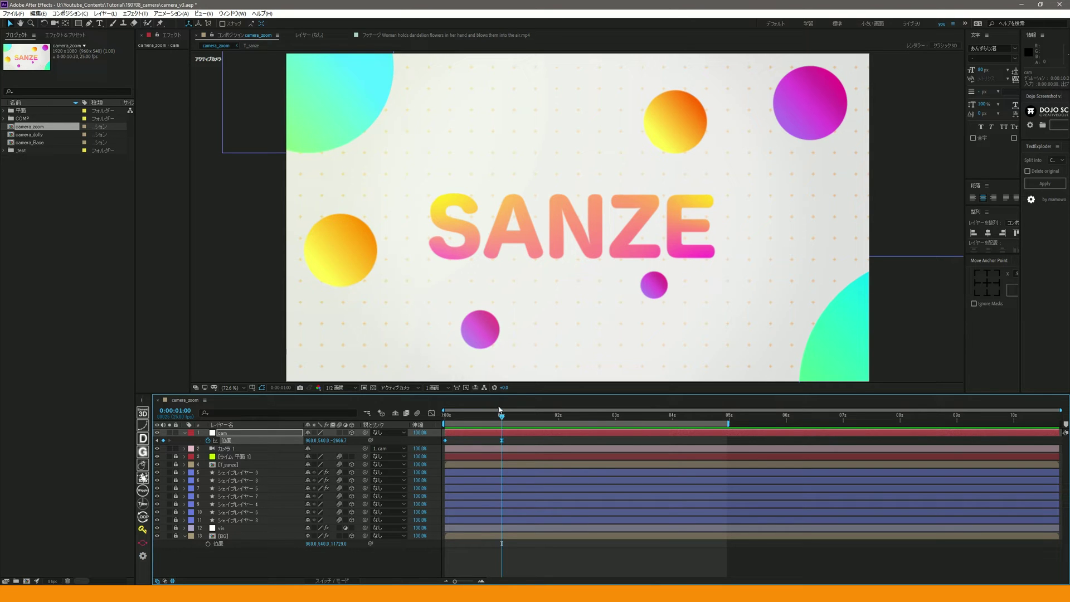
Step: Keyframe cam's Anchor Point from 0 s to about 4:23, with Z set to -594, then preview
key("j")
key("a")
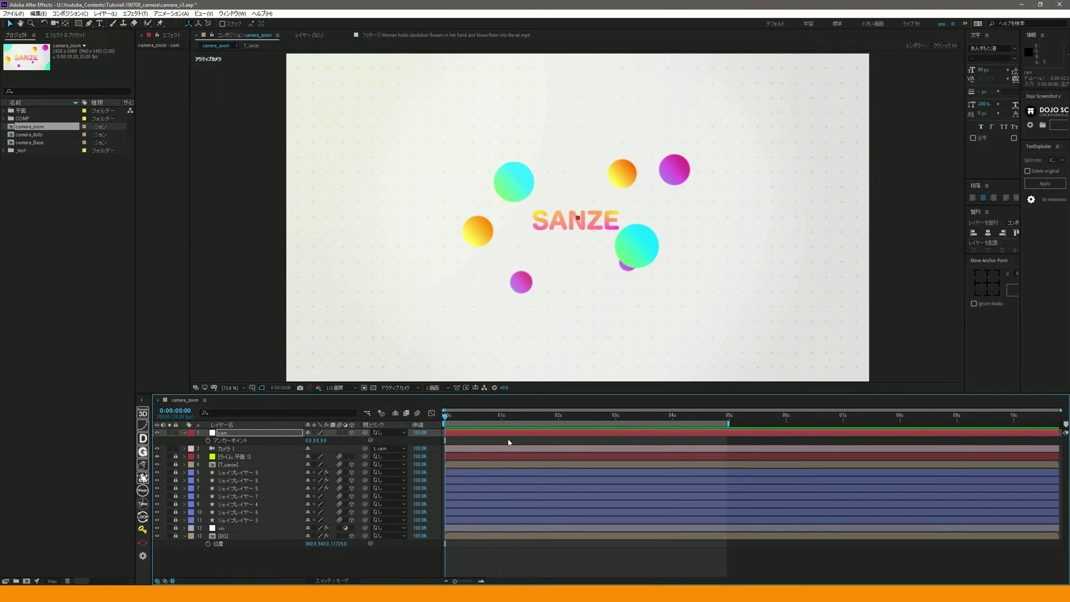
left_click(209, 440)
left_click_drag(467, 415, 725, 415)
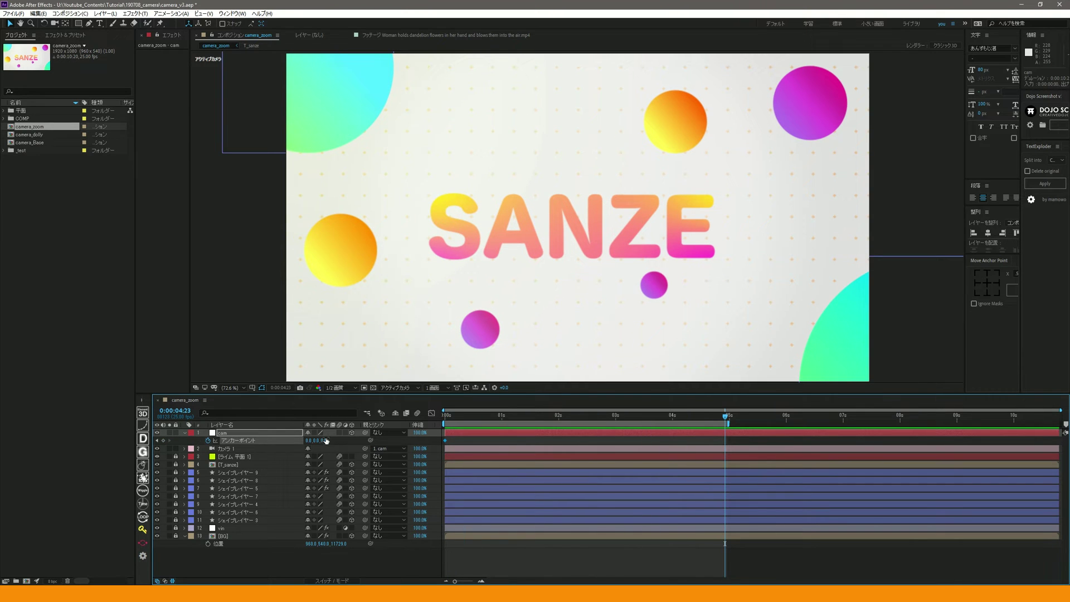
left_click_drag(326, 441, 108, 477)
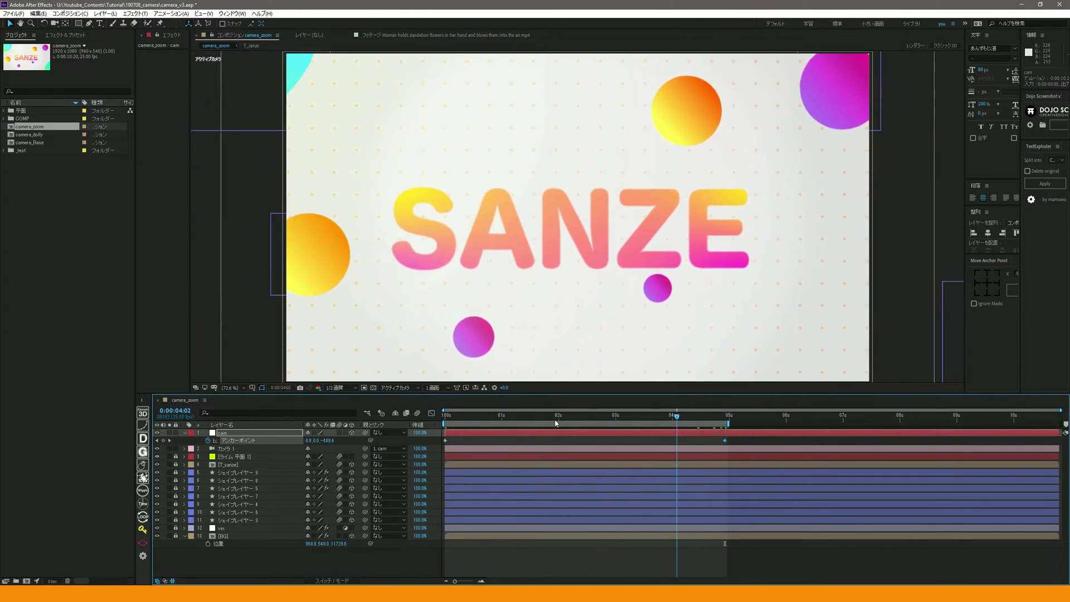
key("Home")
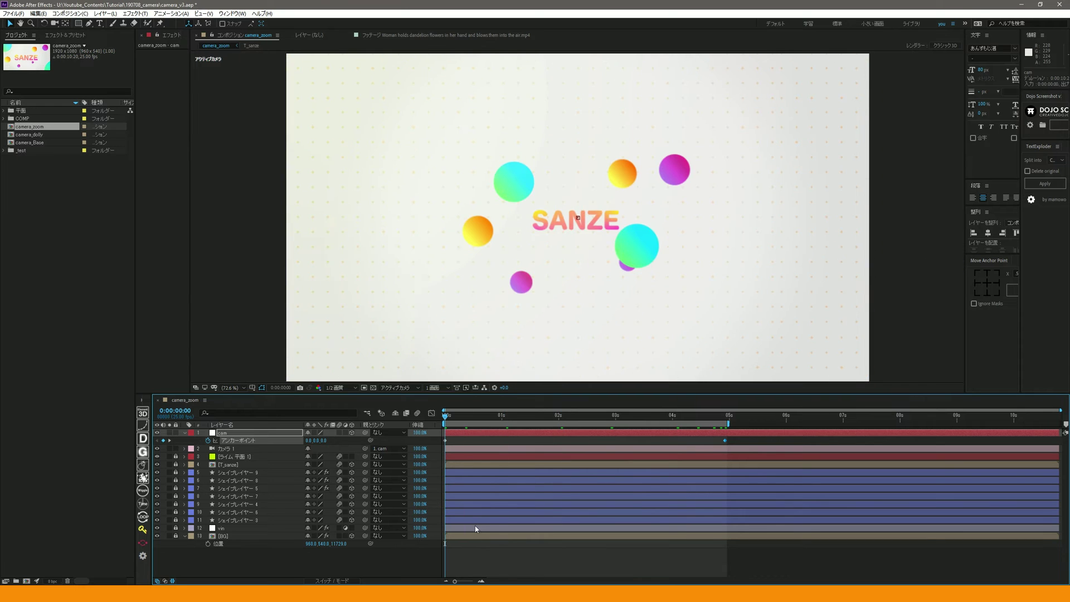
key("space")
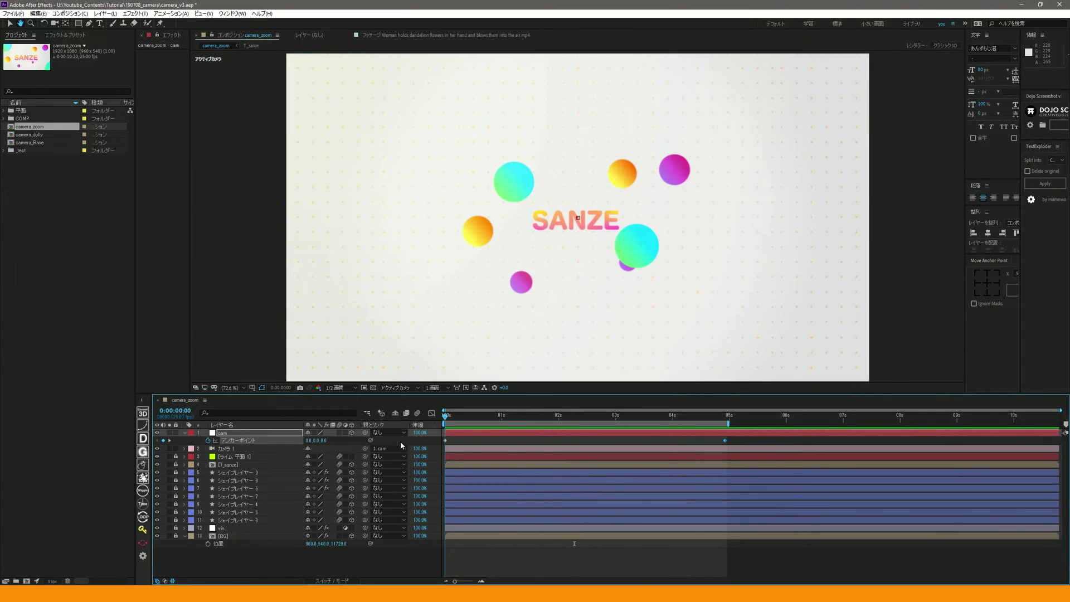
Step: Stop playback, reveal cam's Position and Anchor Point keyframes together, and move to 1 s
key("space")
key("space")
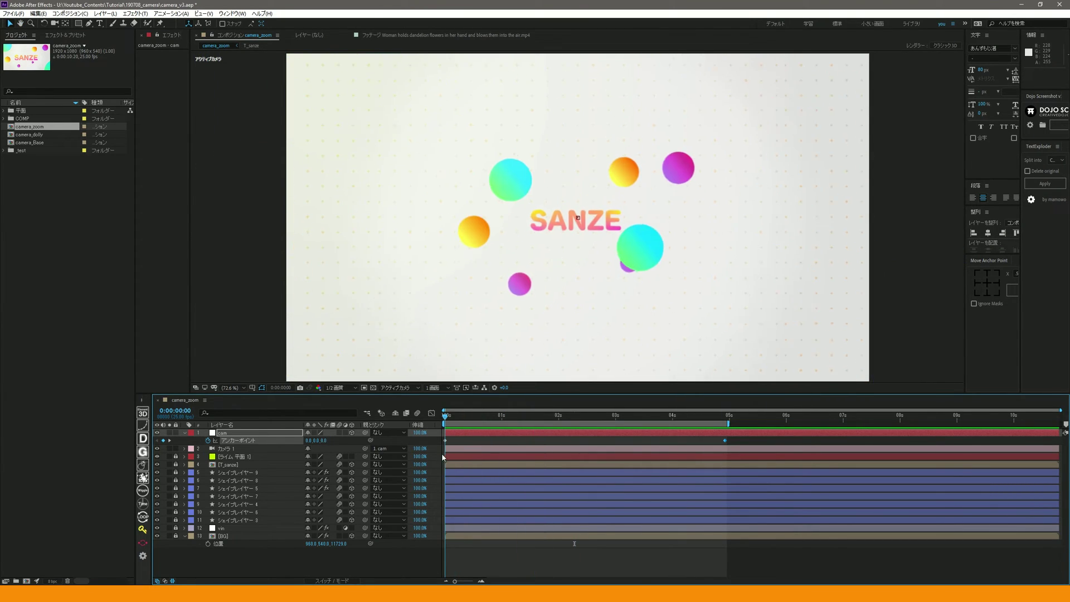
key("space")
key("space")
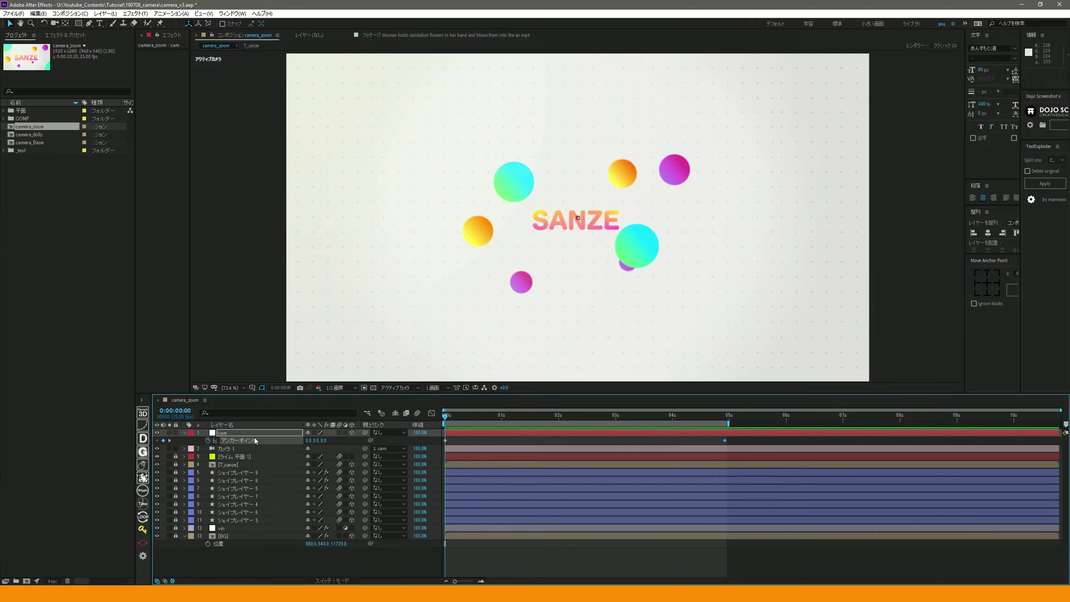
left_click(256, 434)
key("shift+p")
left_click_drag(457, 415, 497, 425)
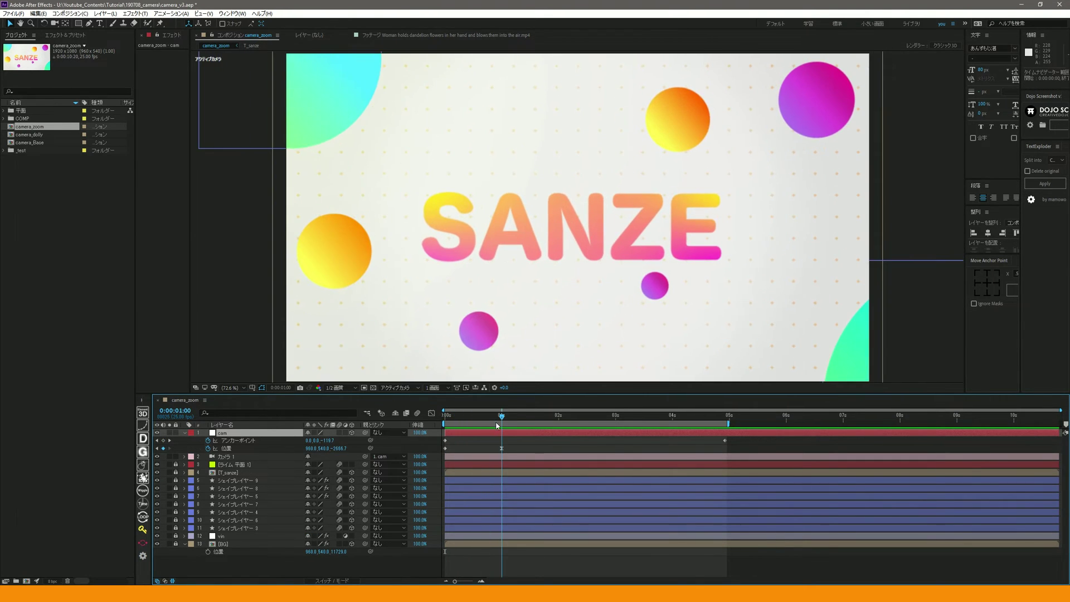
left_click_drag(494, 421, 722, 430)
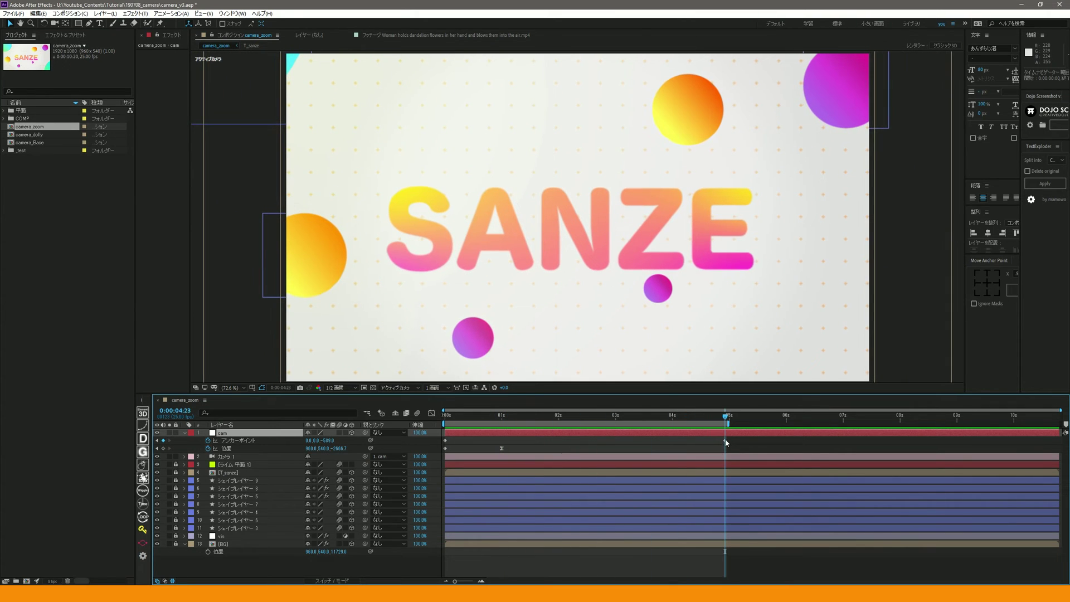
left_click(726, 441)
left_click(727, 424)
key("space")
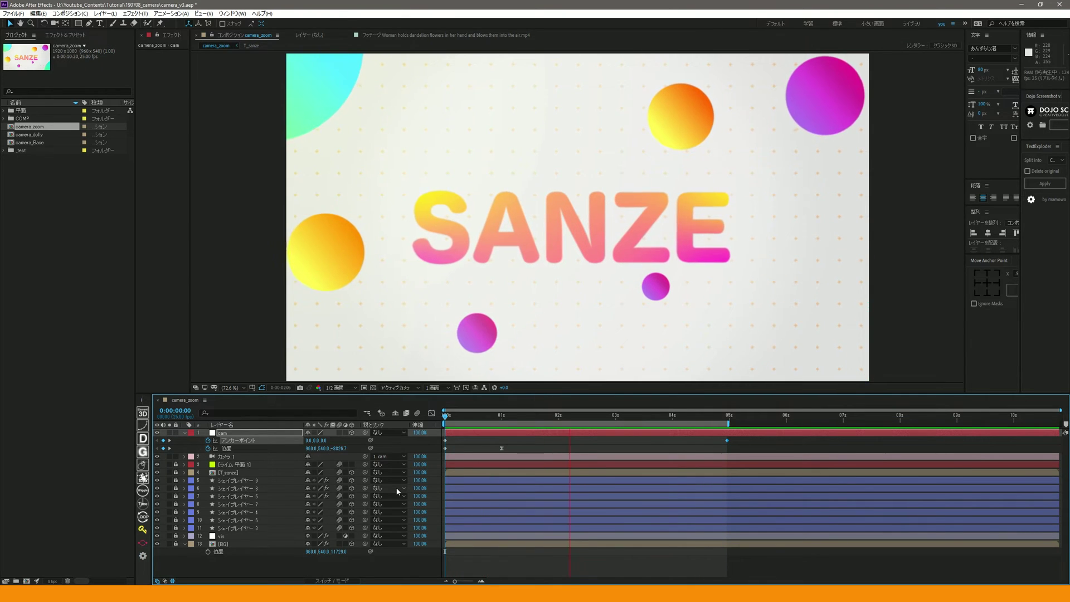
key("space")
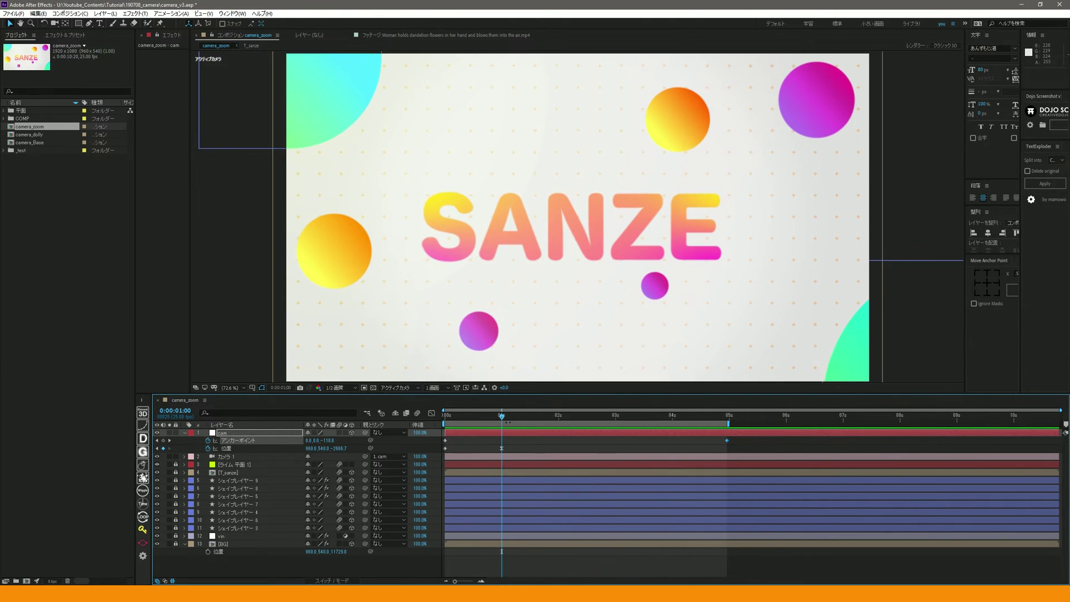
key("Home")
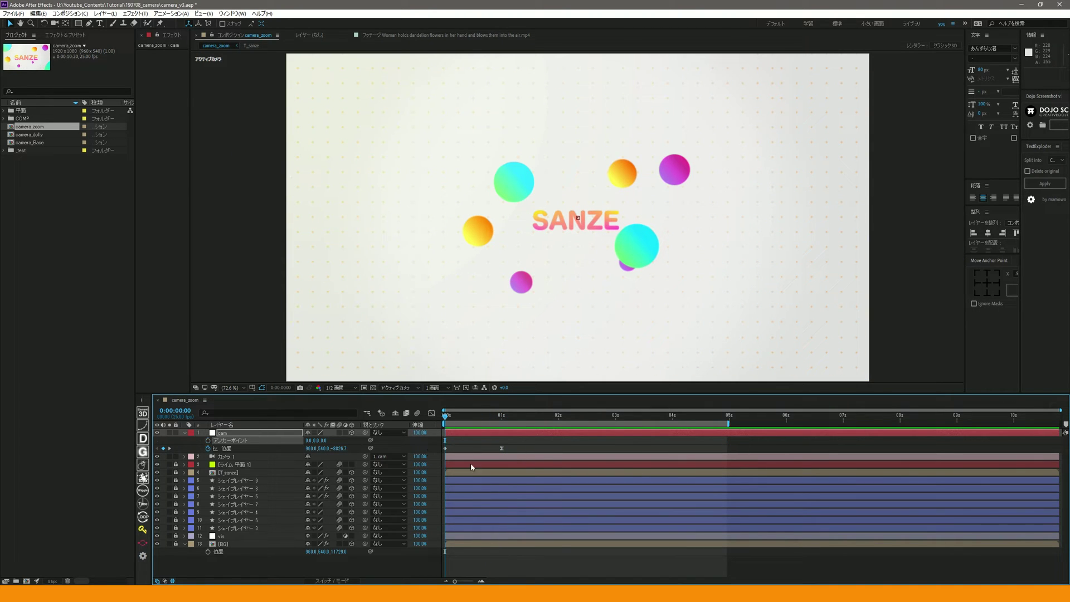
Step: Keyframe Camera 1's Position from 0 s to 4:23, pushing Z to 1078, then preview
left_click(242, 458)
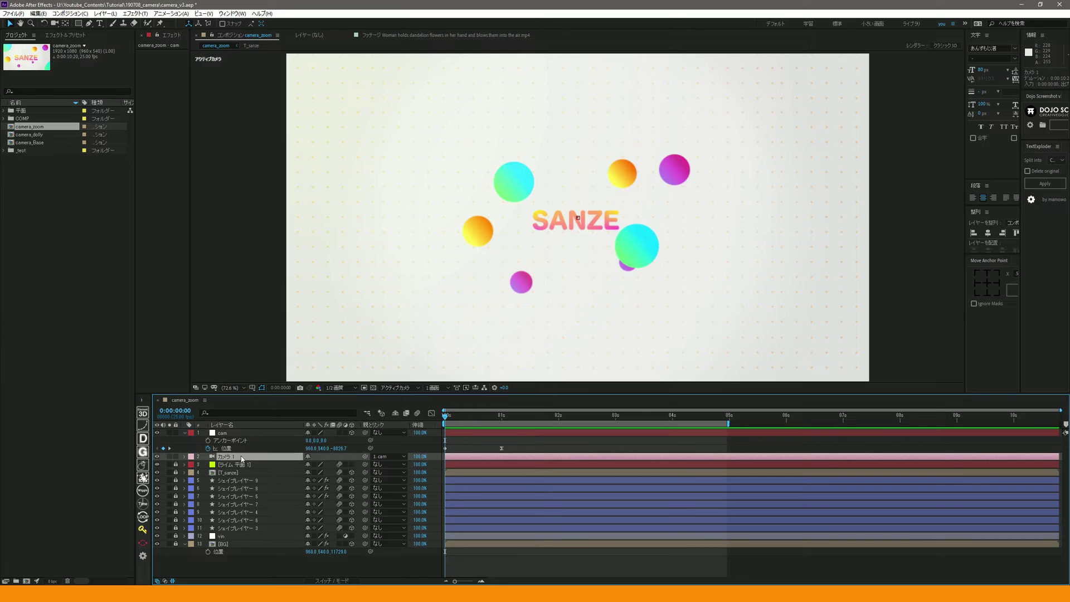
key("p")
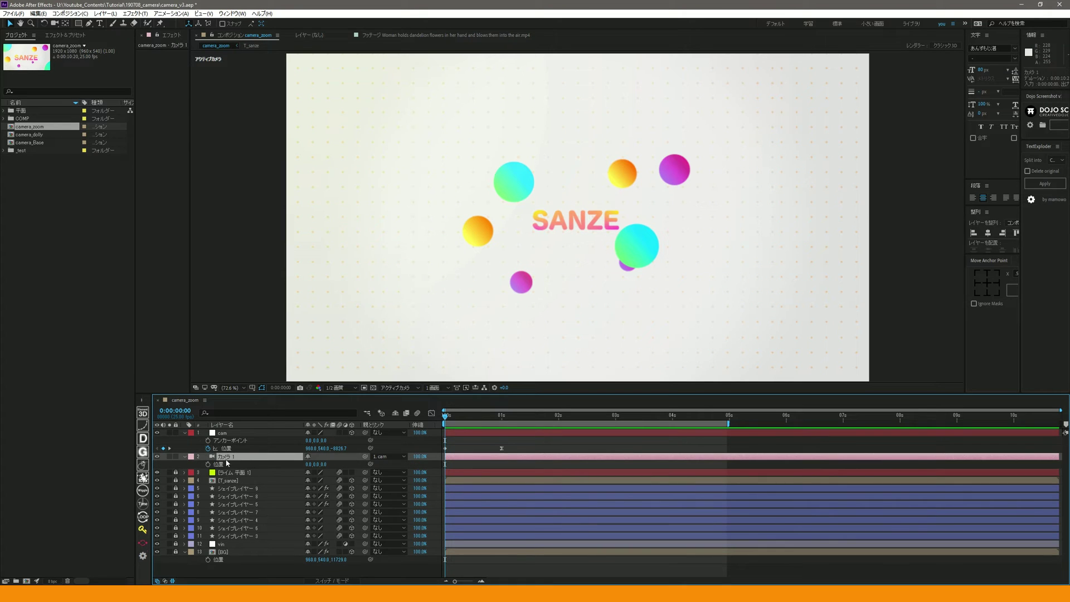
left_click(223, 434)
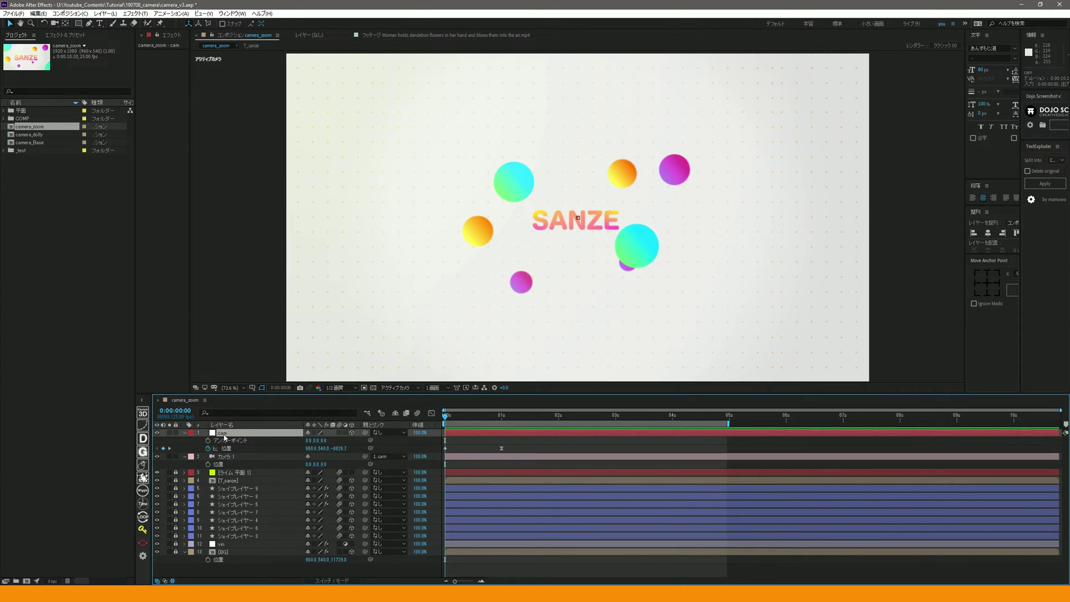
left_click(208, 464)
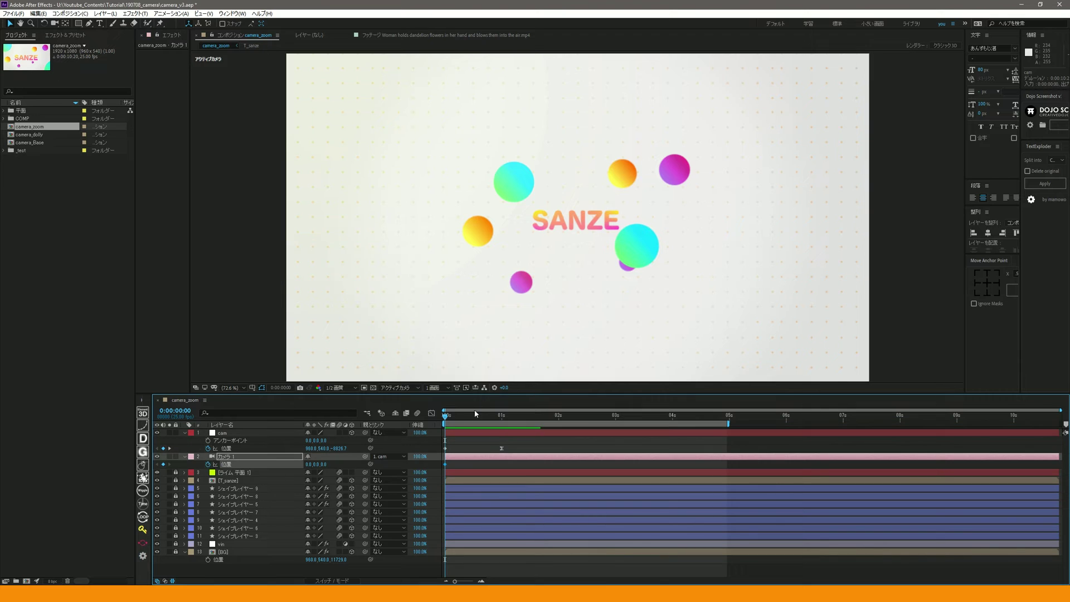
left_click_drag(505, 416, 722, 436)
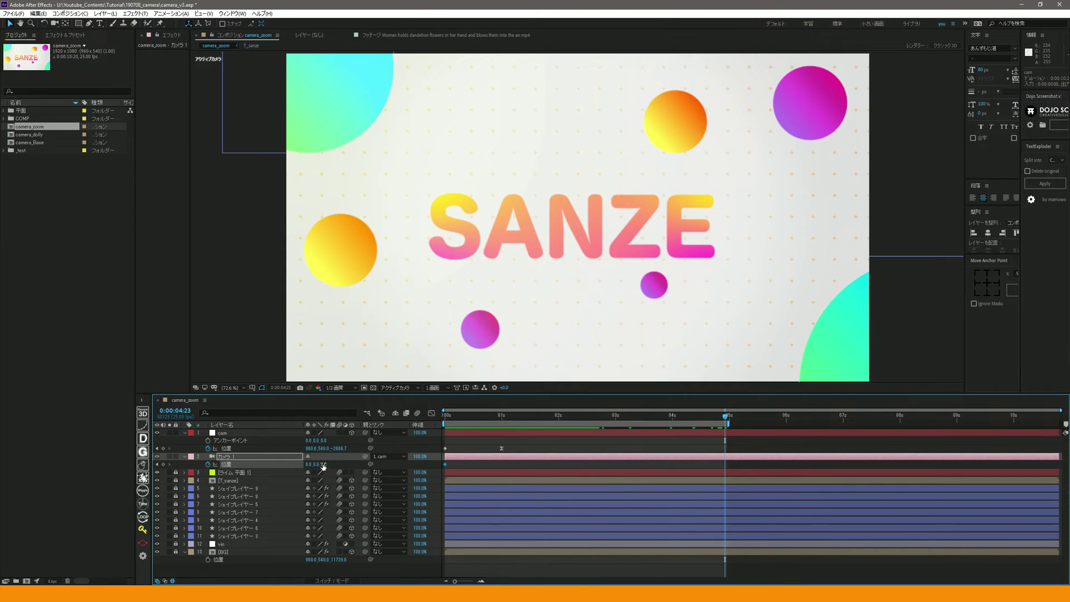
left_click_drag(323, 464, 748, 410)
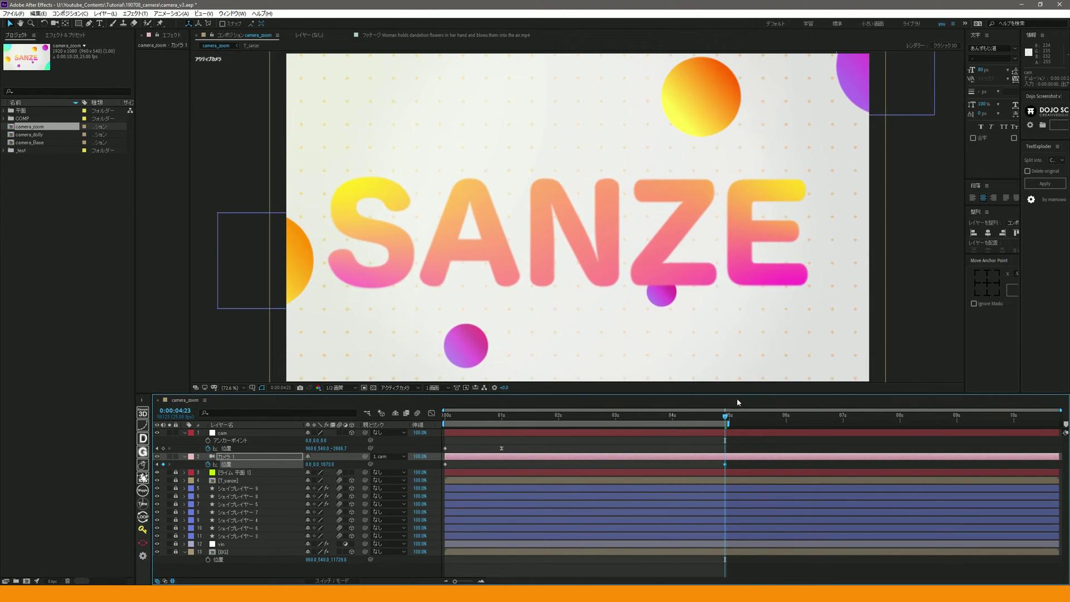
left_click_drag(724, 415, 444, 415)
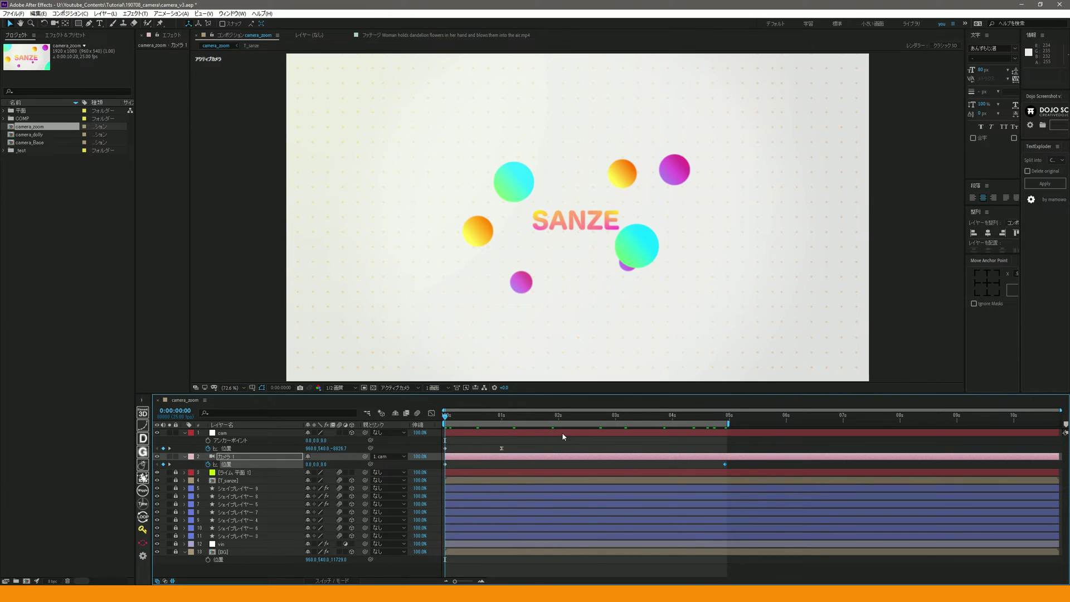
key("space")
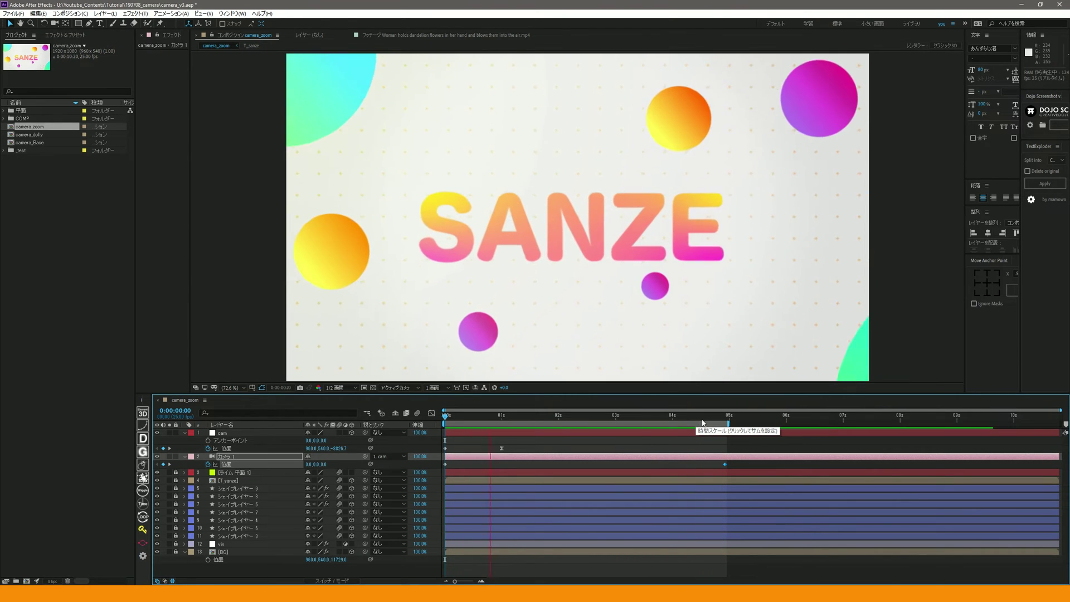
Step: Switch the viewer to the 2-view layout with the right view set to Top
left_click(433, 387)
left_click(451, 407)
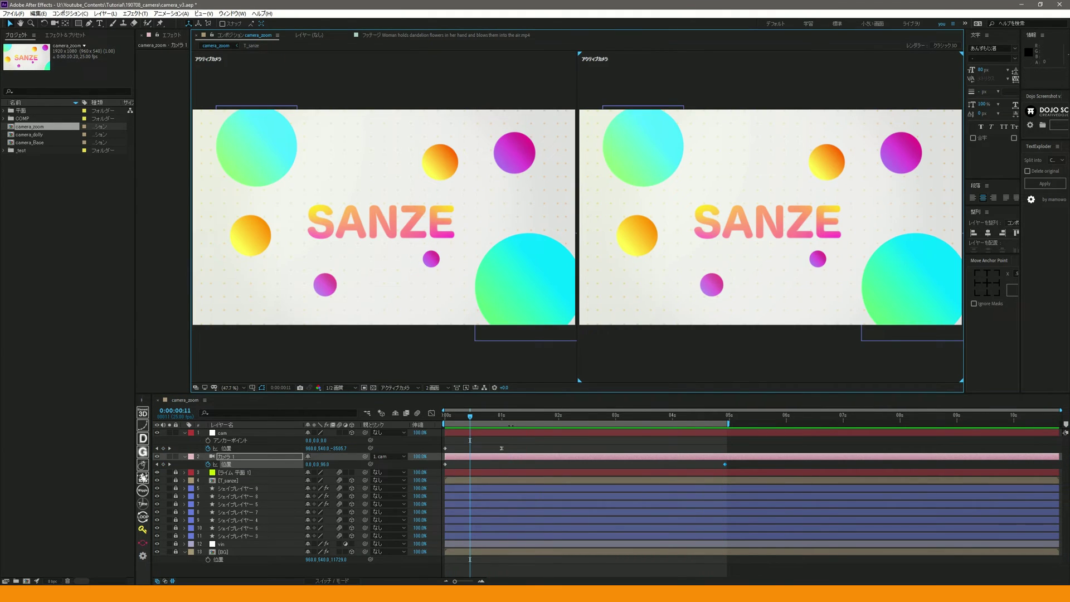
left_click(786, 351)
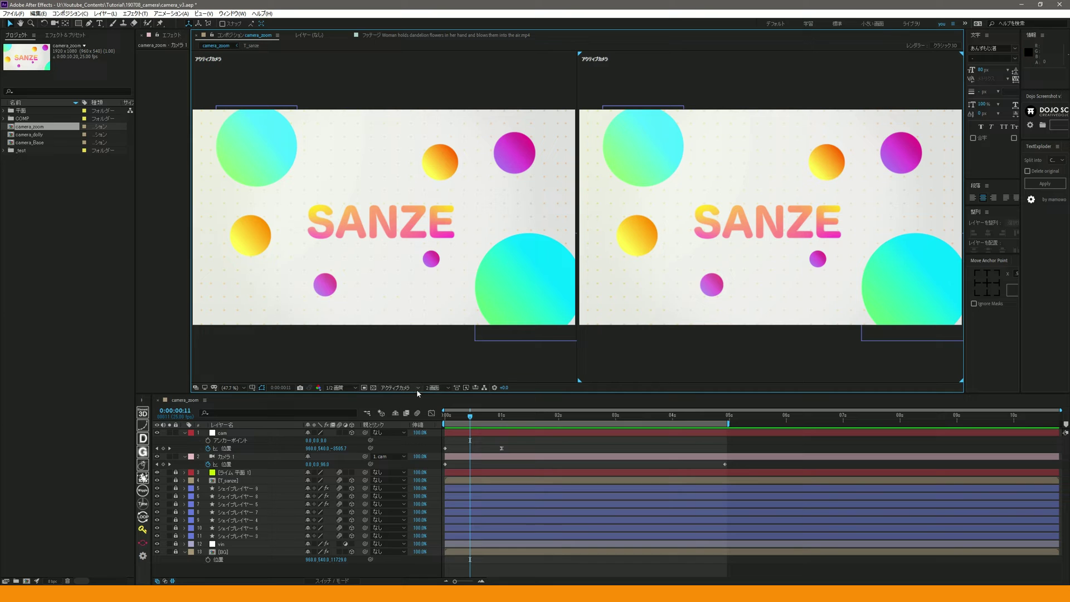
left_click(407, 387)
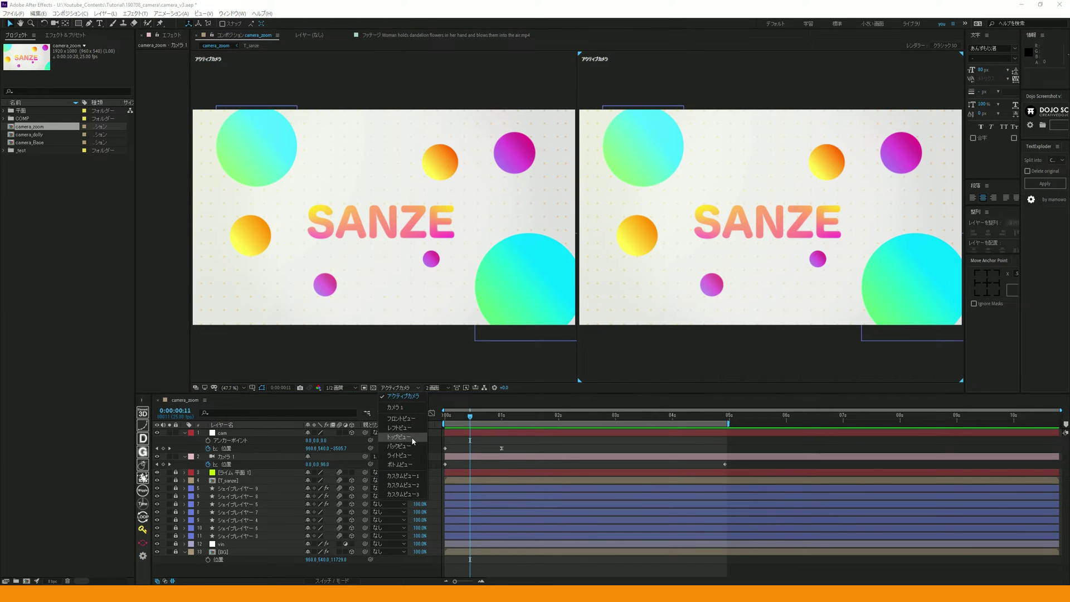
left_click(413, 437)
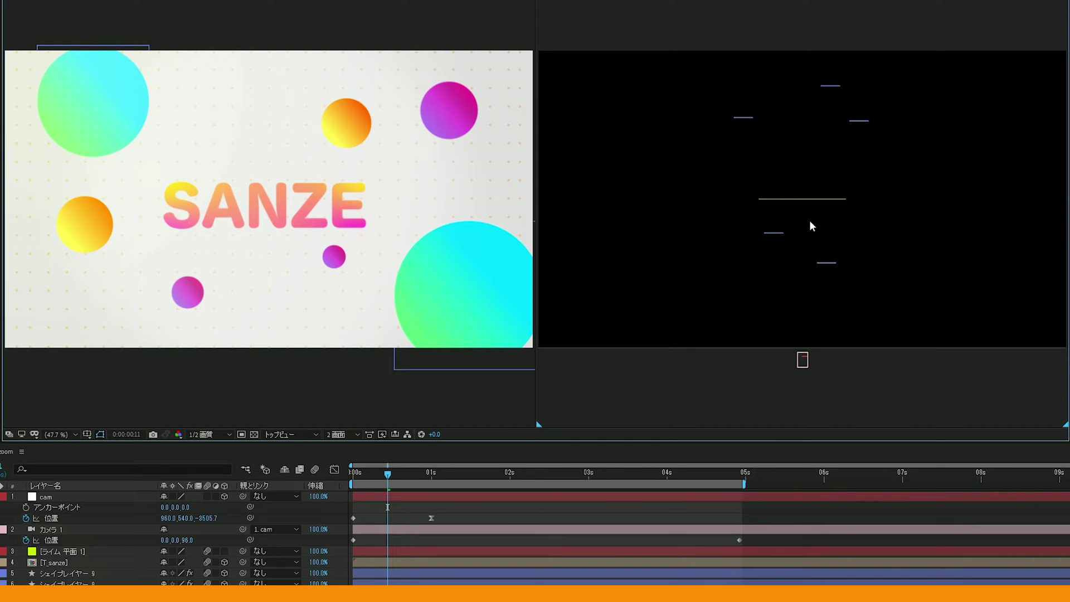
Step: Scrub to about 1 second and select the centre, magenta and orange circles
left_click_drag(412, 473, 316, 506)
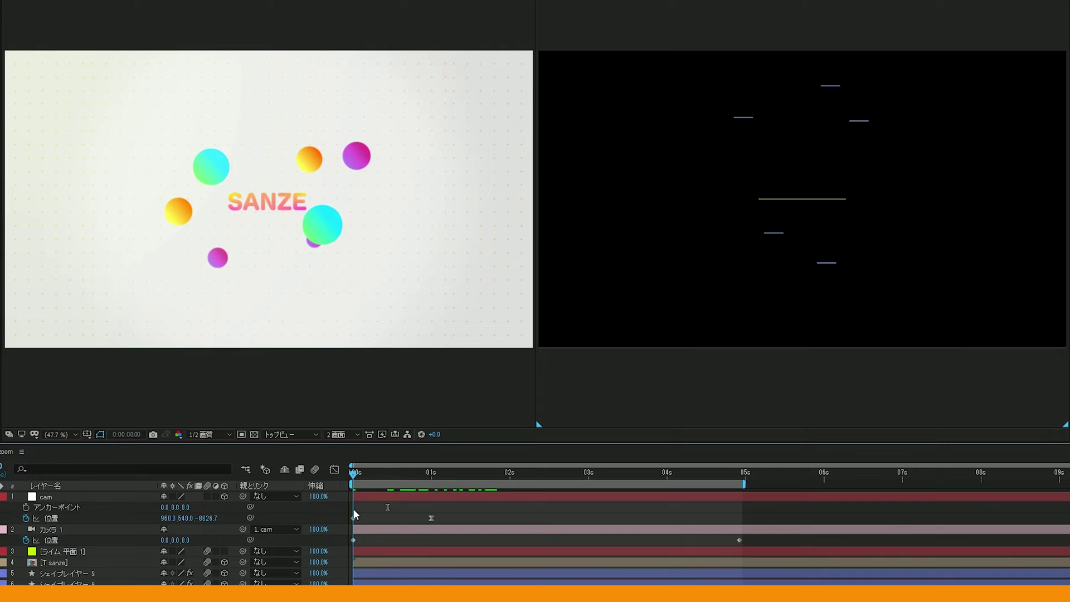
left_click_drag(352, 507, 426, 504)
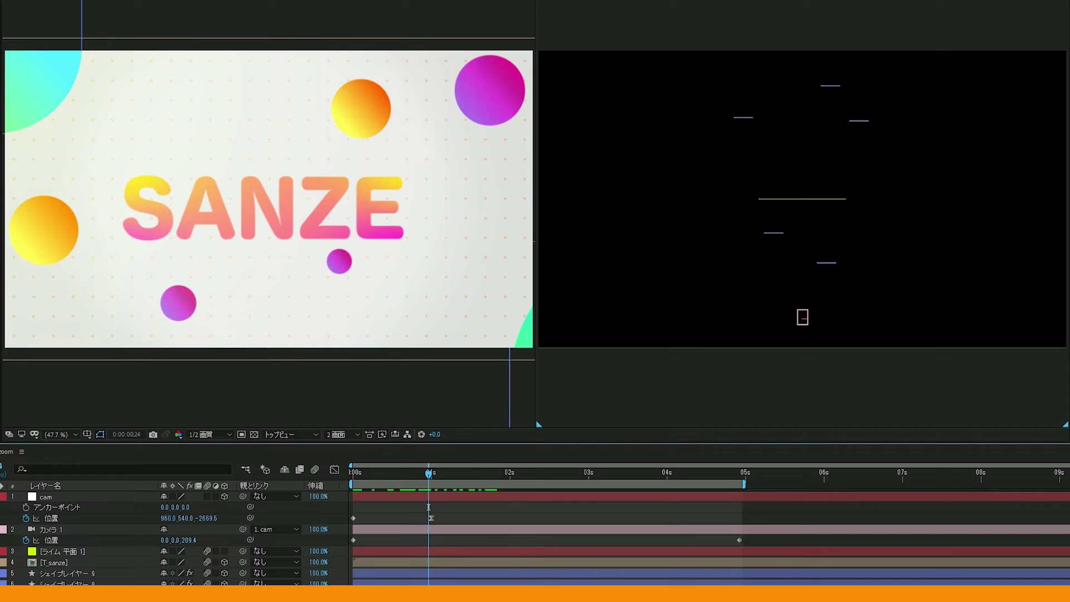
left_click(339, 261)
left_click(490, 89)
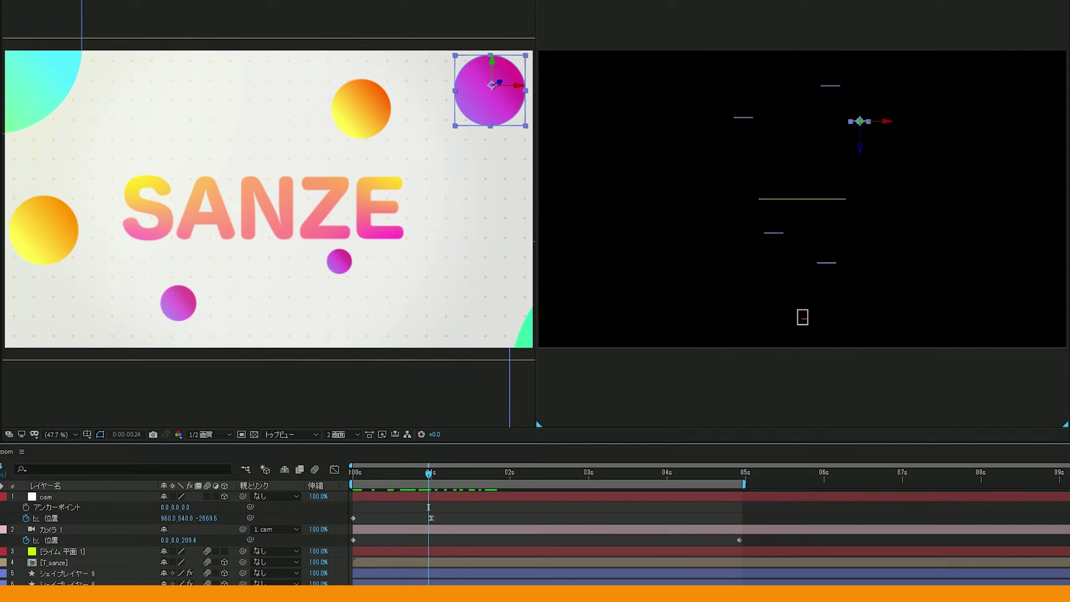
left_click(362, 109)
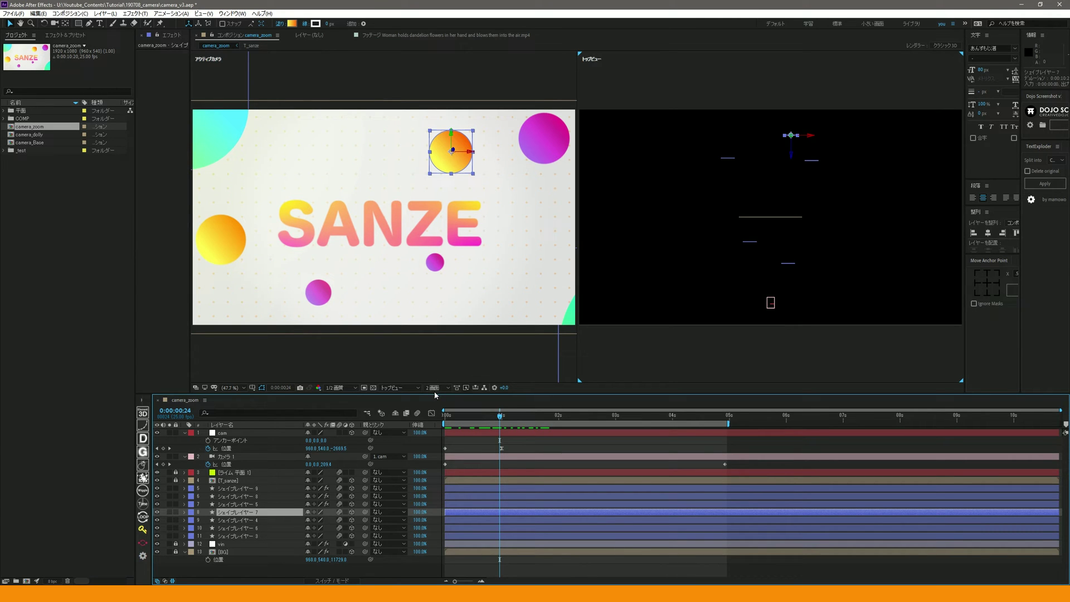
left_click(410, 387)
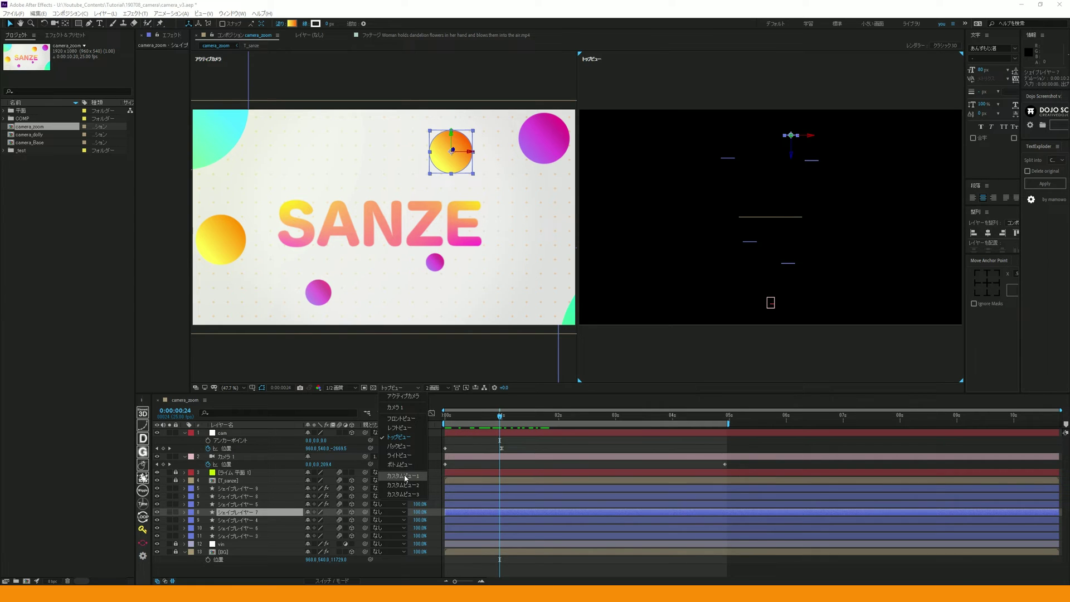
left_click(408, 437)
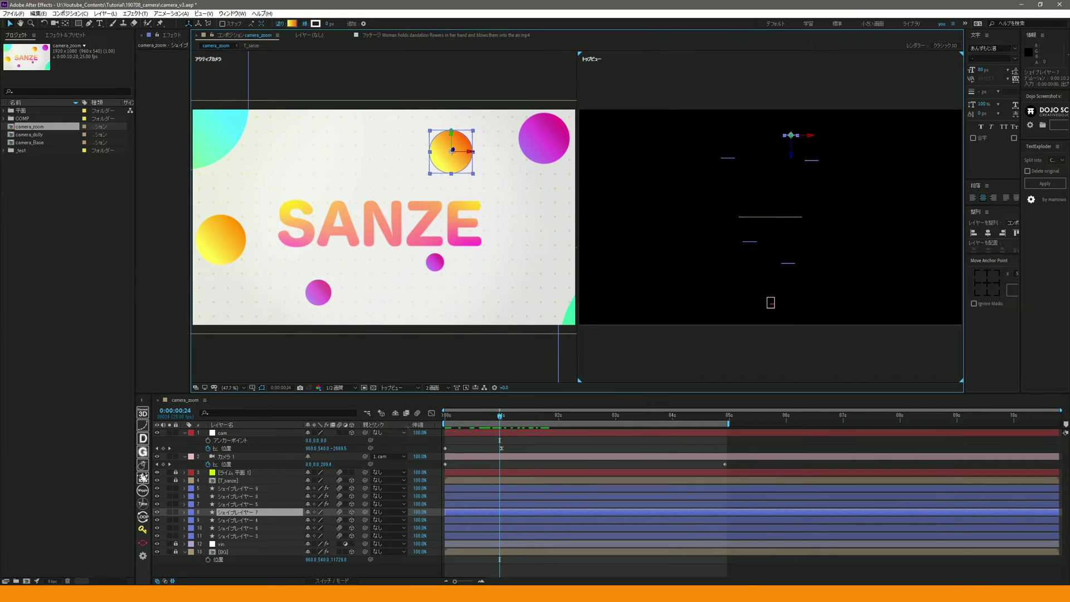
left_click_drag(500, 417, 497, 417)
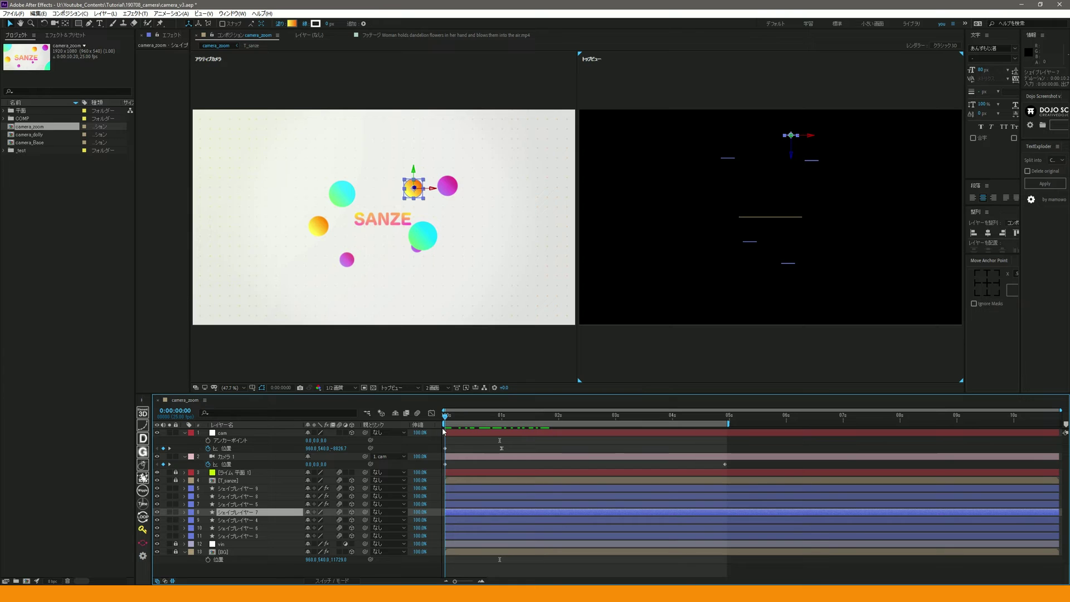
key("space")
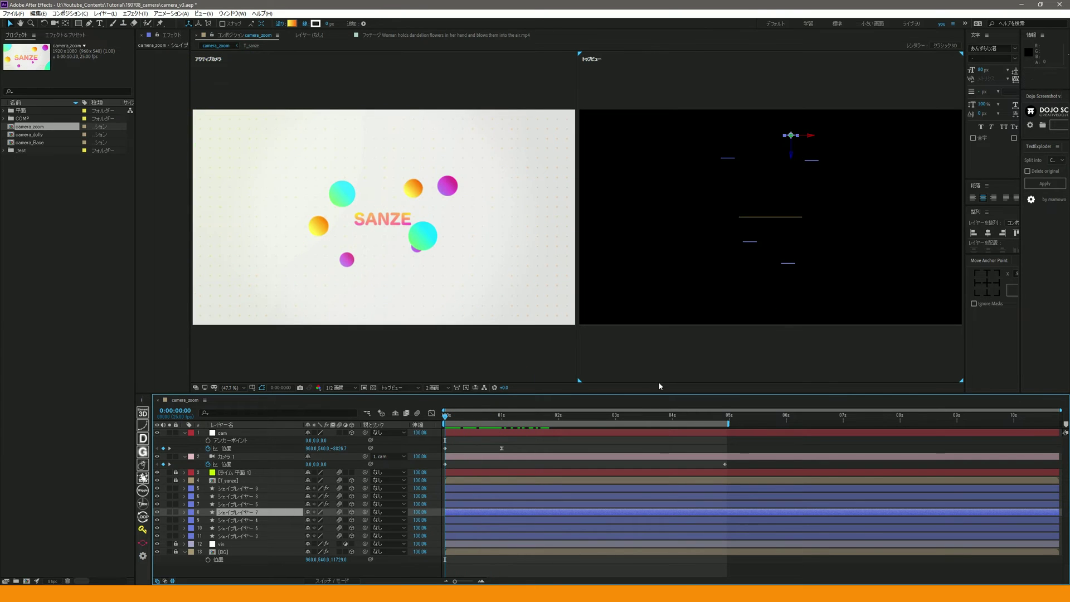
mouse_move(521, 416)
left_mouse_down()
mouse_move(486, 429)
mouse_move(504, 430)
left_mouse_up()
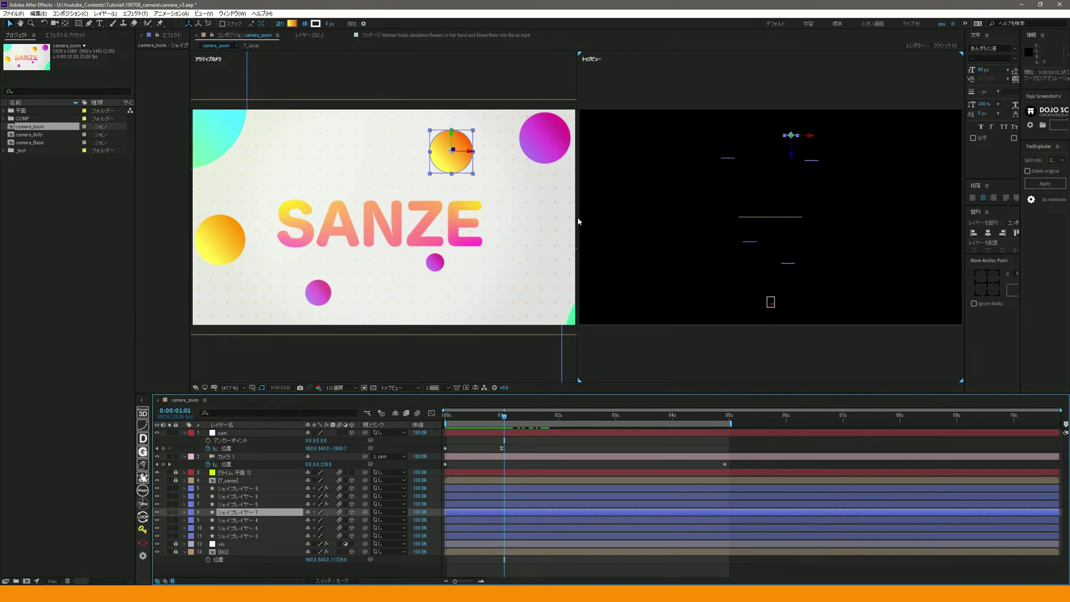
left_click_drag(503, 424, 495, 428)
left_click_drag(423, 492, 419, 504)
left_click_drag(420, 500, 714, 517)
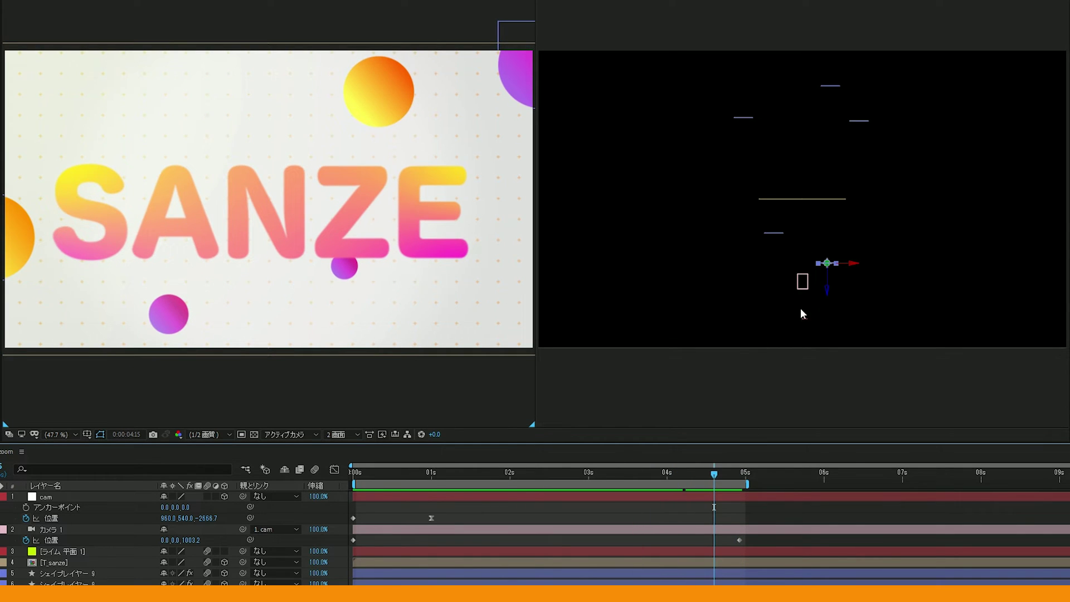
mouse_move(707, 474)
left_mouse_down()
mouse_move(426, 472)
mouse_move(751, 494)
mouse_move(341, 496)
left_mouse_up()
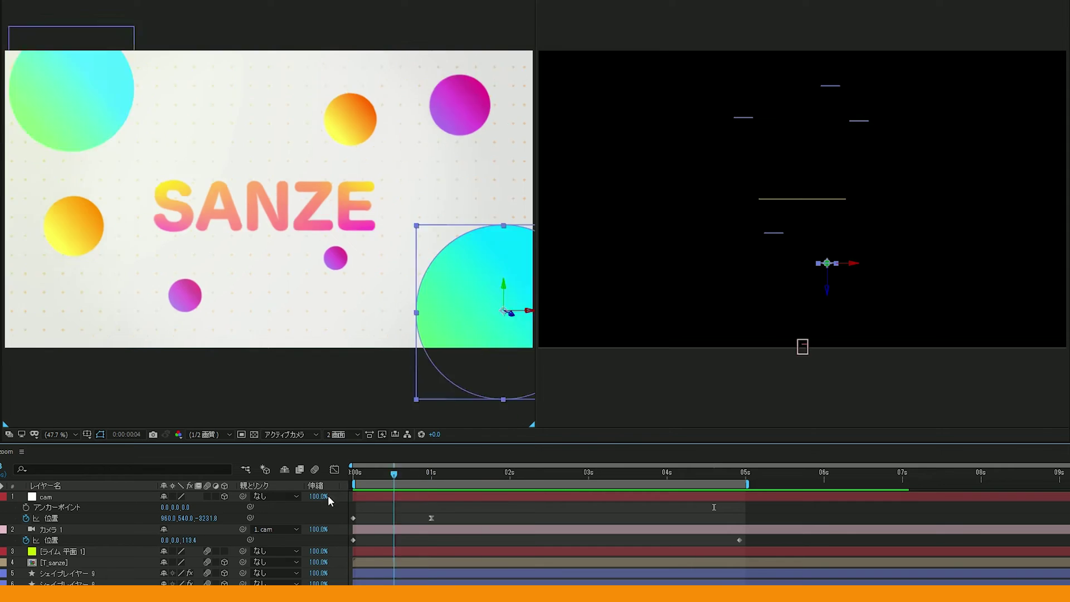
key("space")
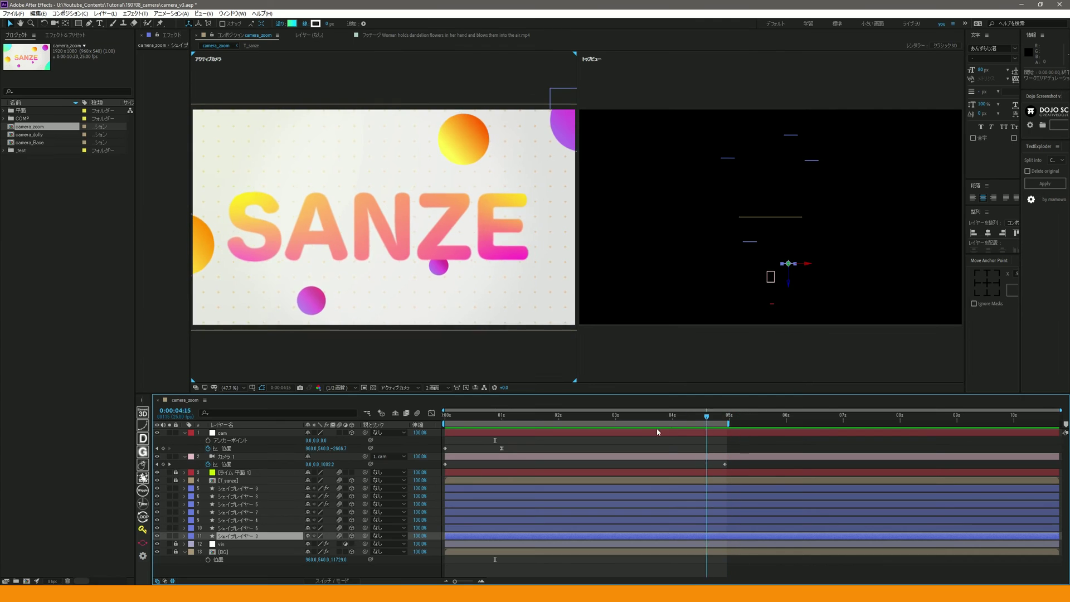
key("space")
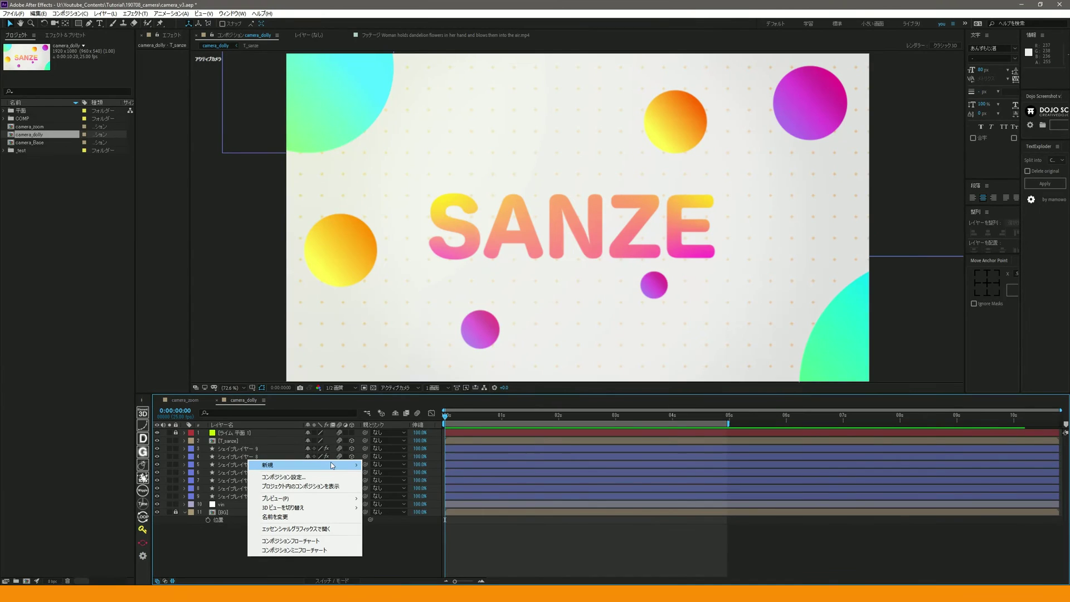
Step: Add a default camera and a null layer named cam to camera_dolly
mouse_move(334, 466)
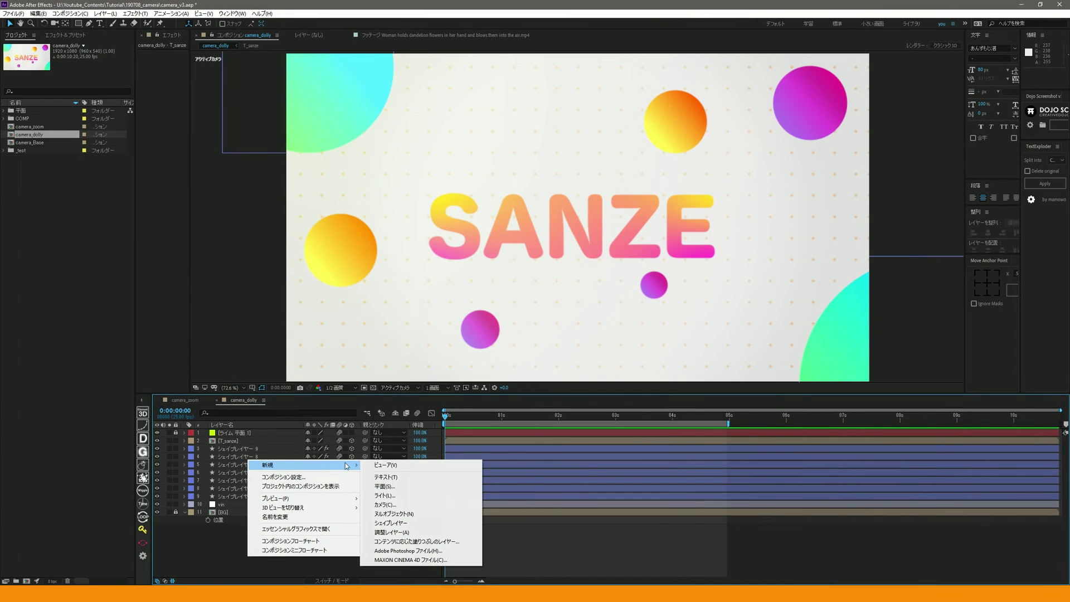
left_click(384, 505)
left_click(316, 239)
key("ctrl+alt+shift+y")
key("Return")
type("cam")
key("Return")
Step: Give cam Camera 1's position 960, 540, -2666.7 and parent Camera 1 to cam
left_click(240, 442)
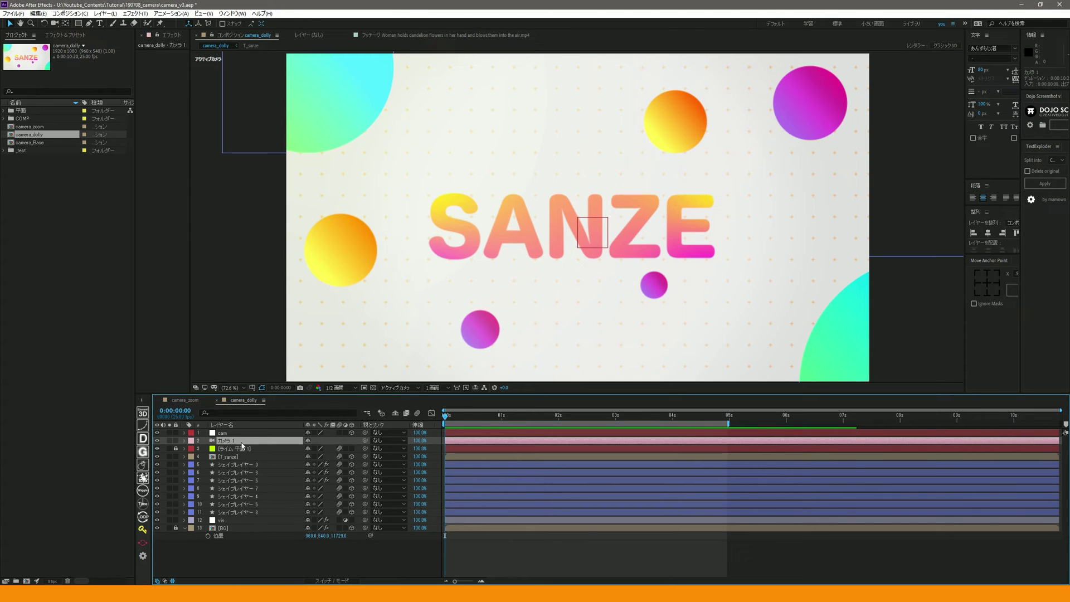
key("p")
left_click(234, 433)
key("p")
left_click(223, 457)
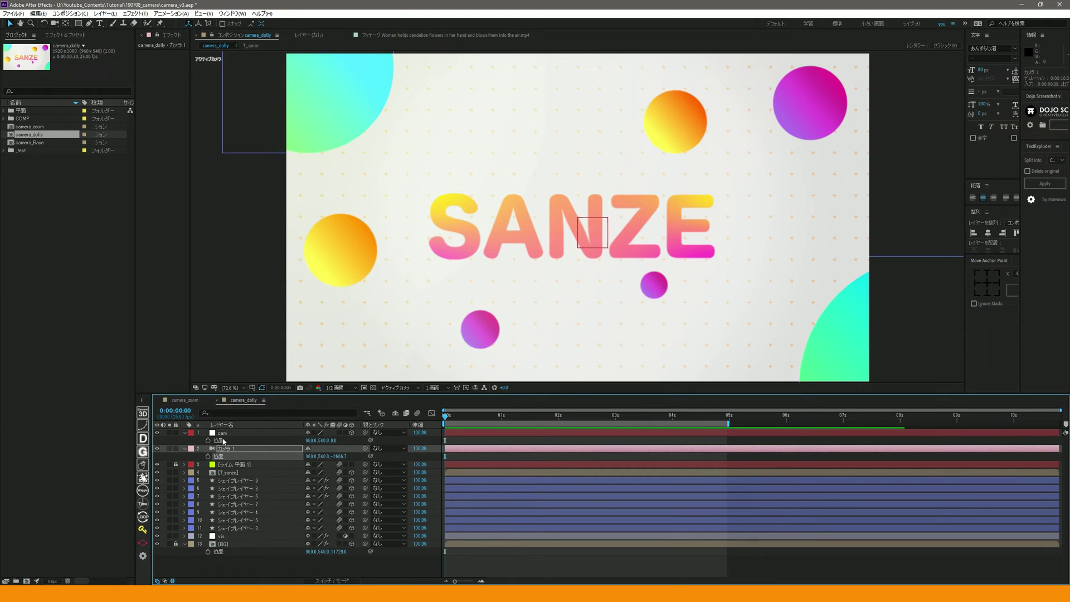
left_click(231, 435)
key("ctrl+v")
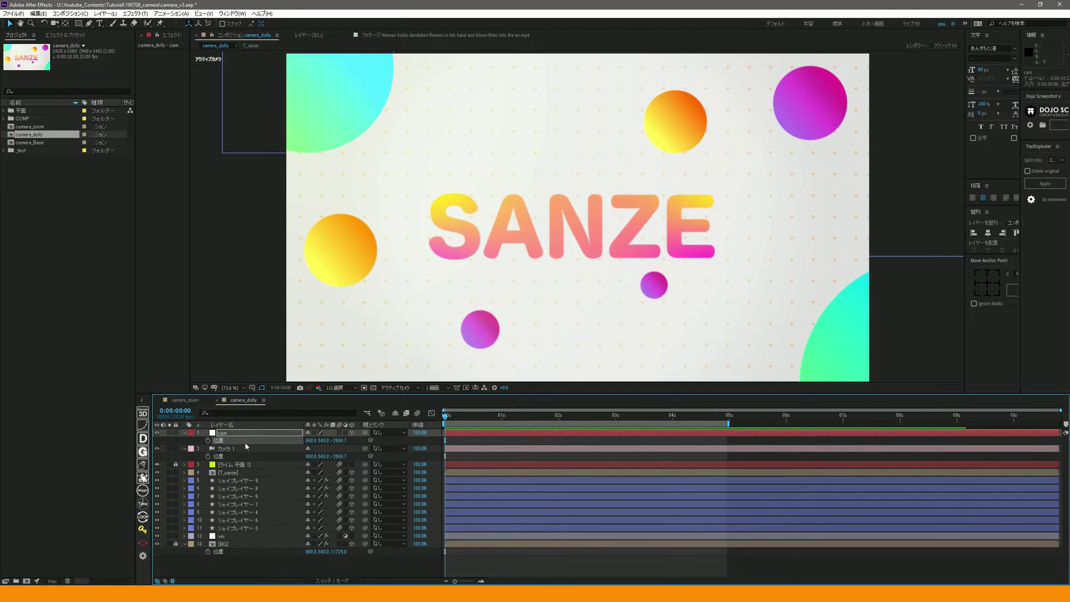
left_click(251, 450)
left_click_drag(365, 449, 223, 433)
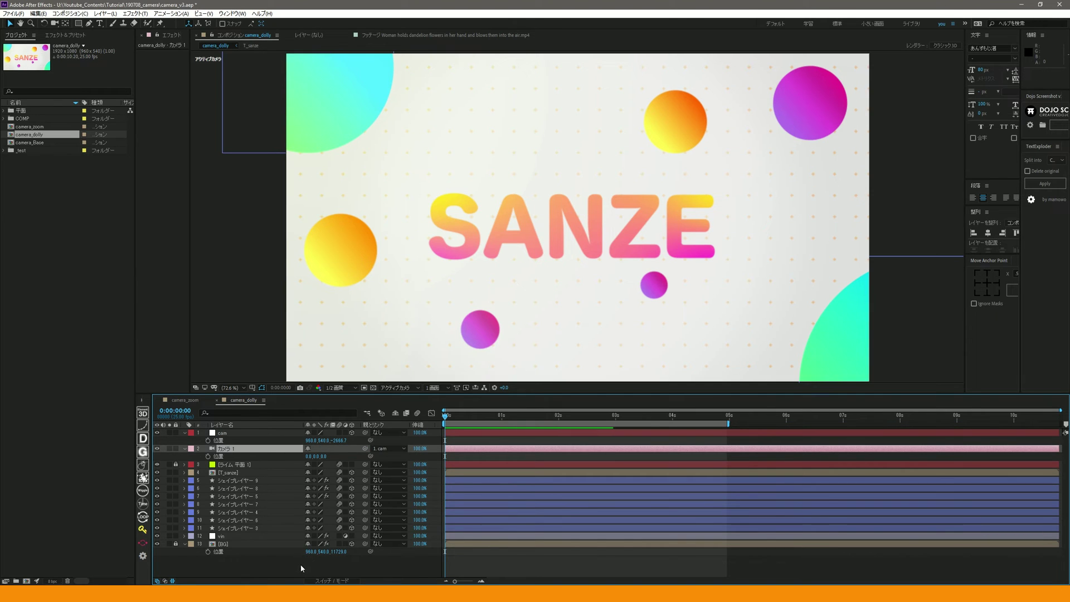
Step: Keyframe the cam null's Position X at about 2654 at 0 s, preview the dolly, and stop at 1 s
left_click(219, 441)
left_click_drag(460, 418, 501, 416)
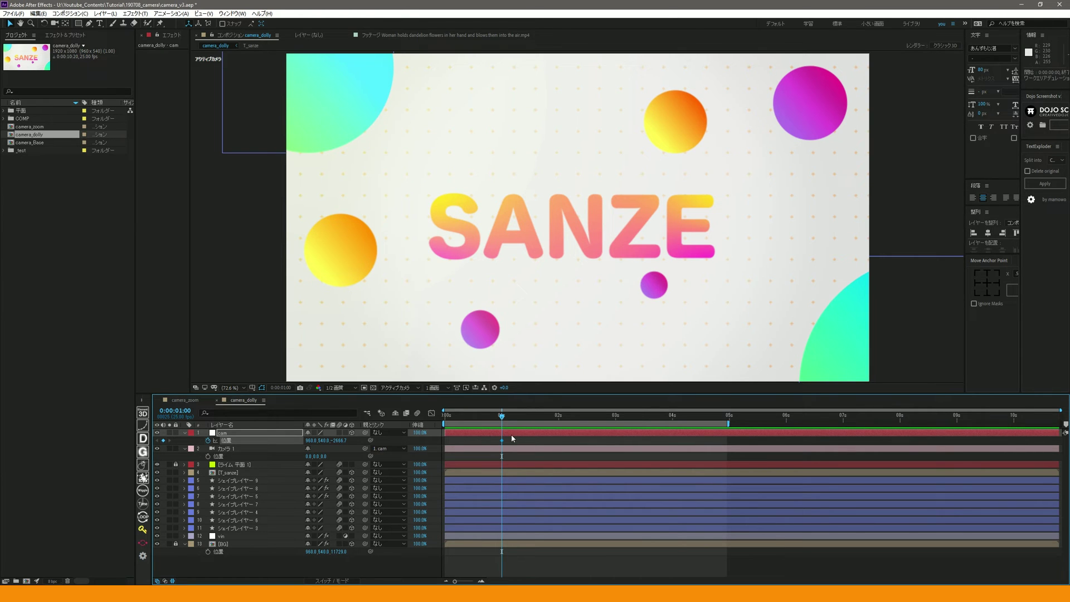
key("Home")
left_click_drag(310, 440, 453, 433)
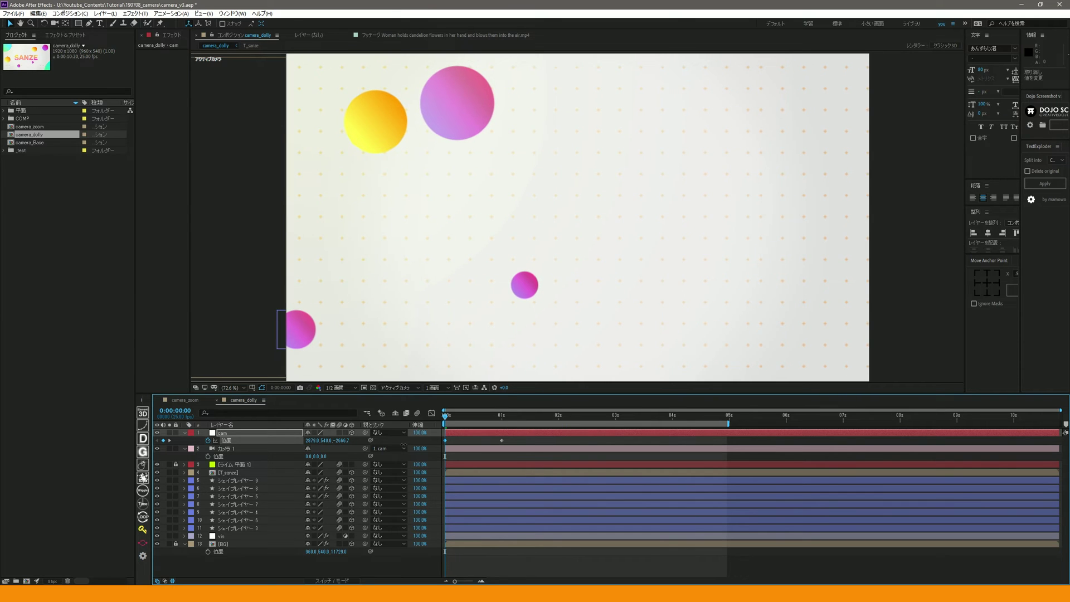
key("space")
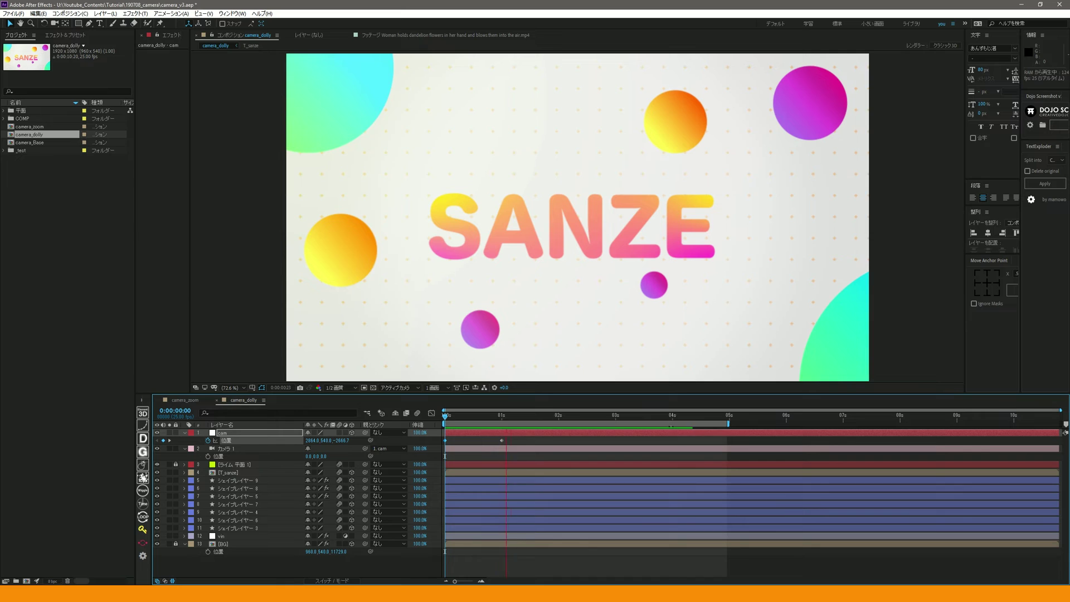
left_click(503, 416)
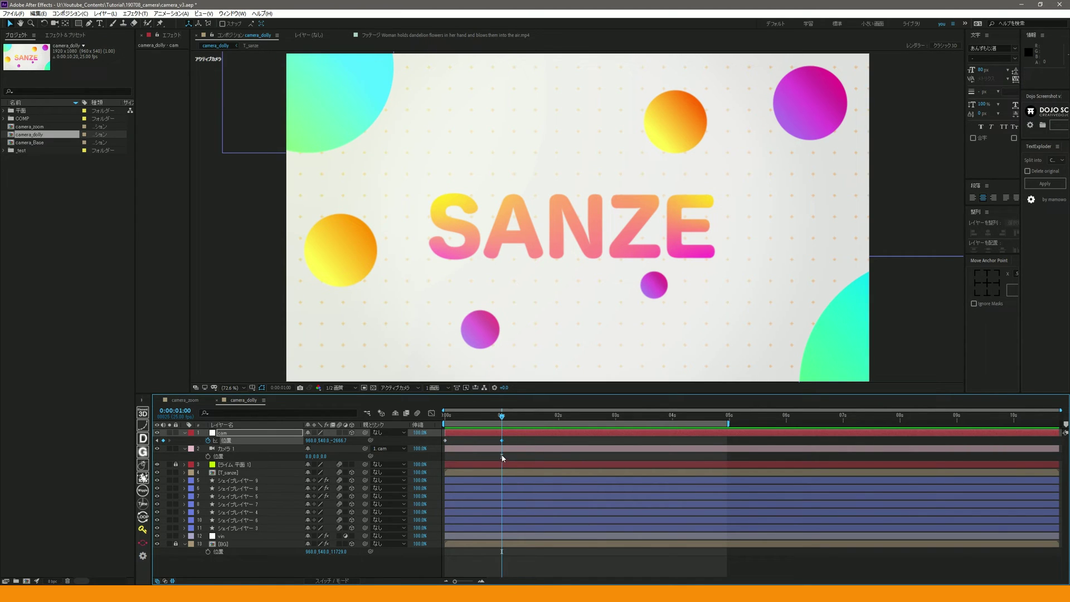
Step: Set the dolly's 1 s keyframe incoming influence to 100% and preview the eased move
left_click(431, 413)
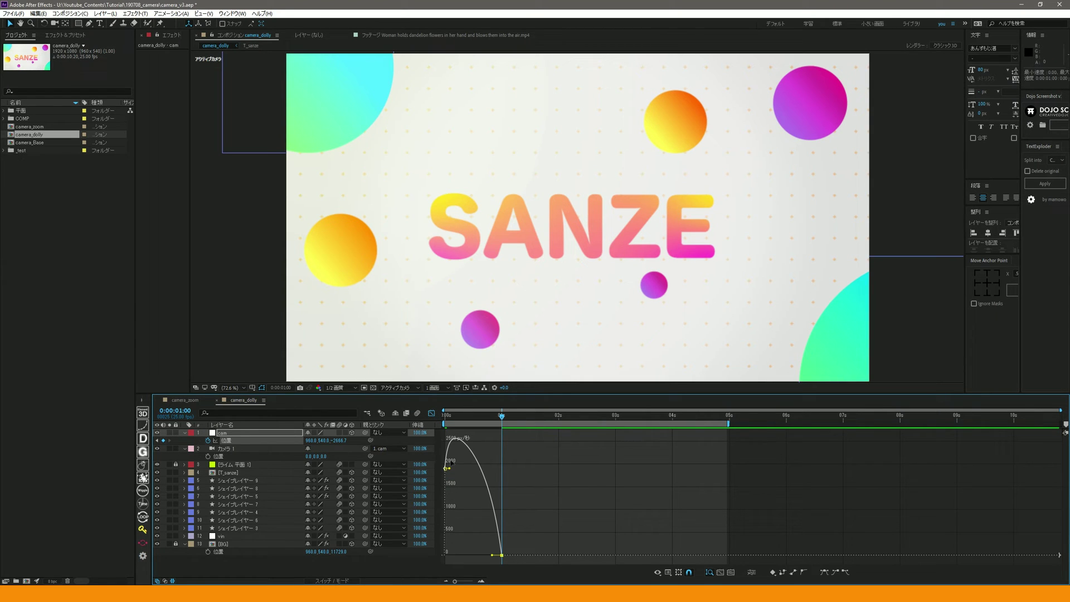
left_click_drag(492, 555, 464, 553)
left_click(478, 430)
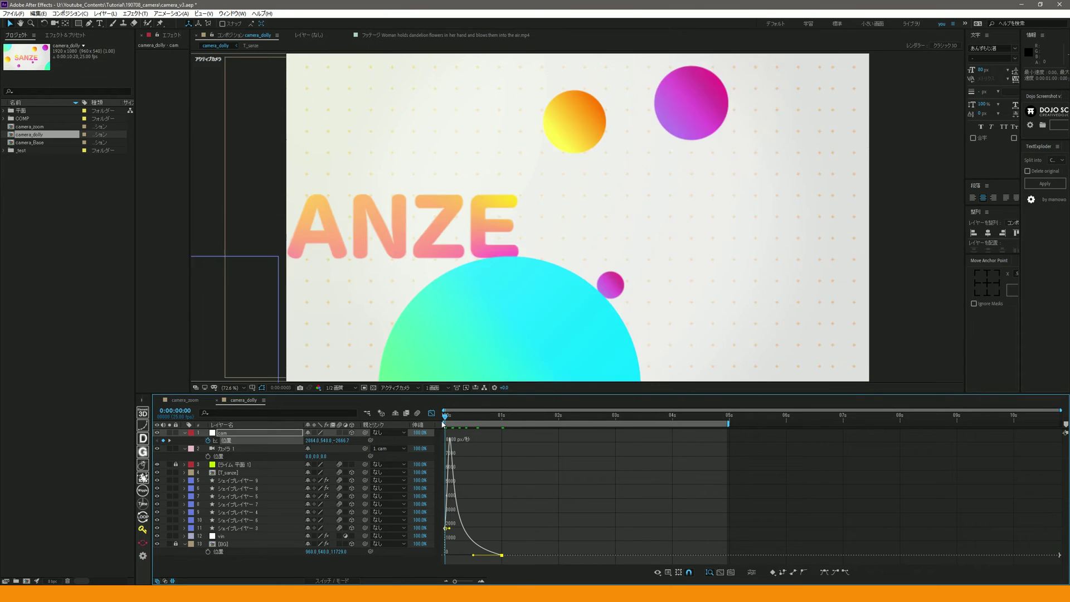
key("space")
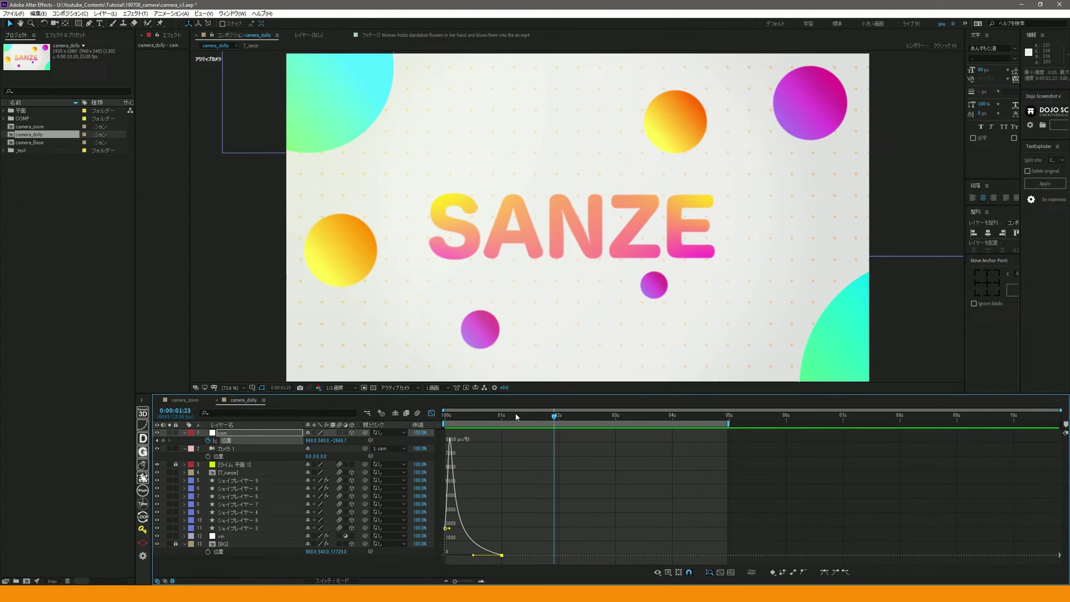
Step: Collapse the camera layer's properties, replay the dolly and return to the layer-bar timeline
left_click_drag(515, 415, 570, 430)
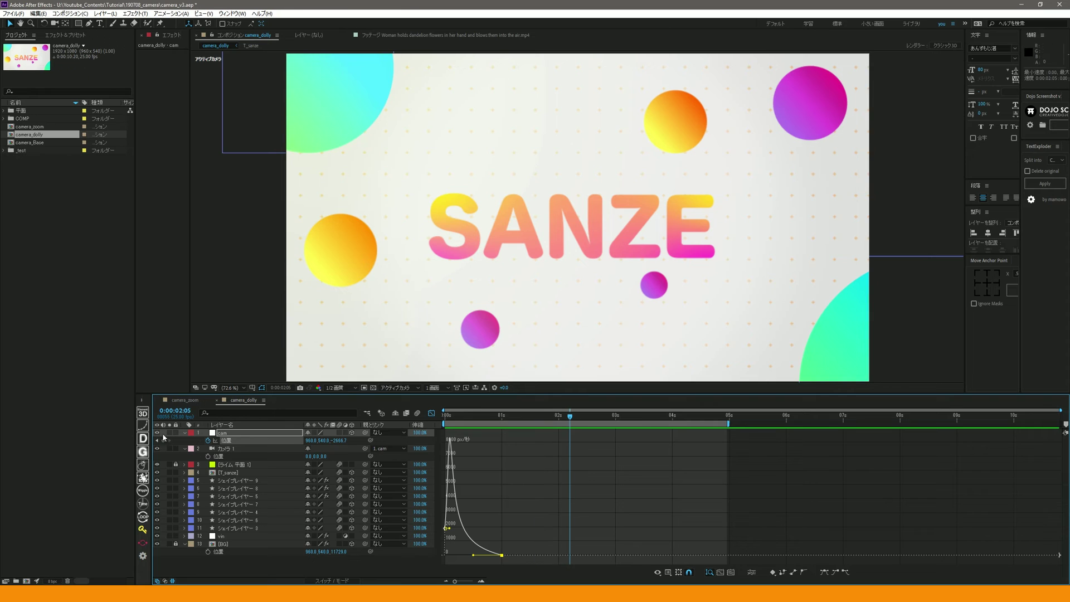
left_click(185, 449)
left_click(238, 441)
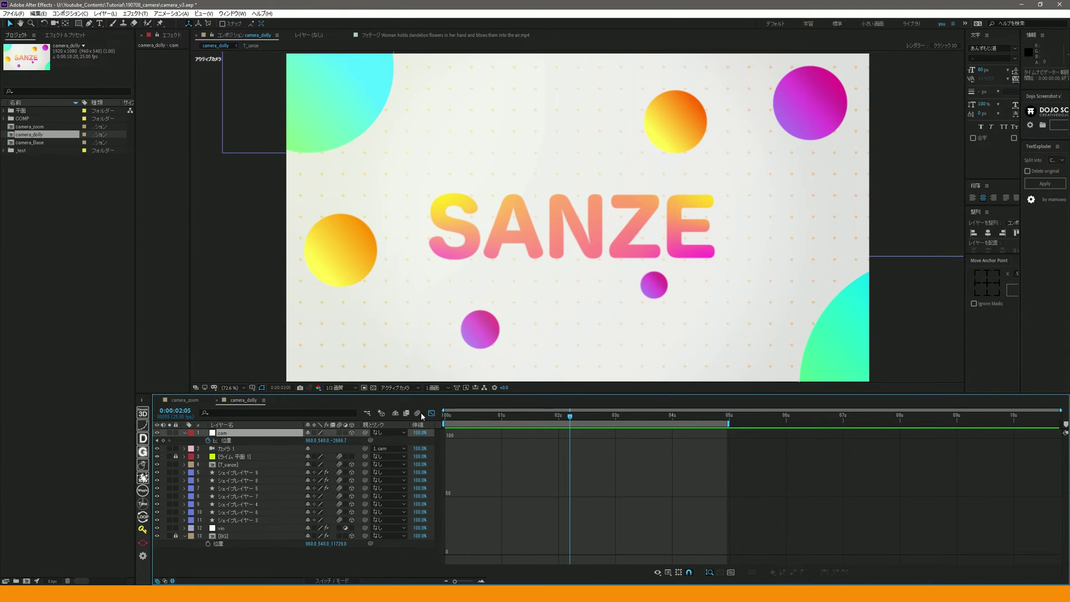
key("space")
left_click(433, 413)
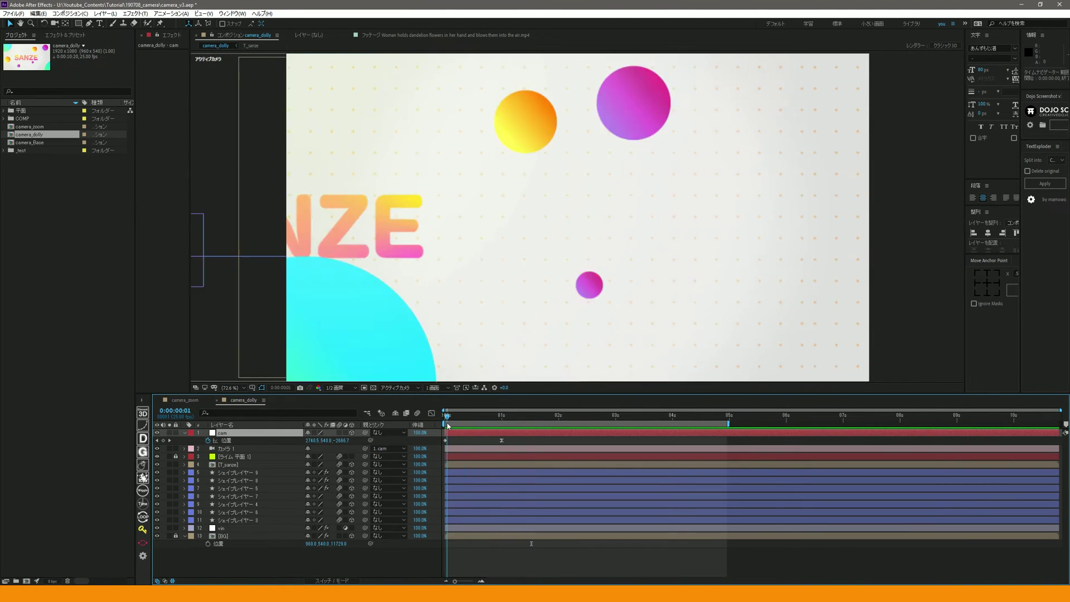
Step: Keyframe the cam null's Anchor Point at 0 s and set X to 295 at 0:00:04:23
key("space")
left_click(208, 440)
left_click_drag(484, 418, 724, 417)
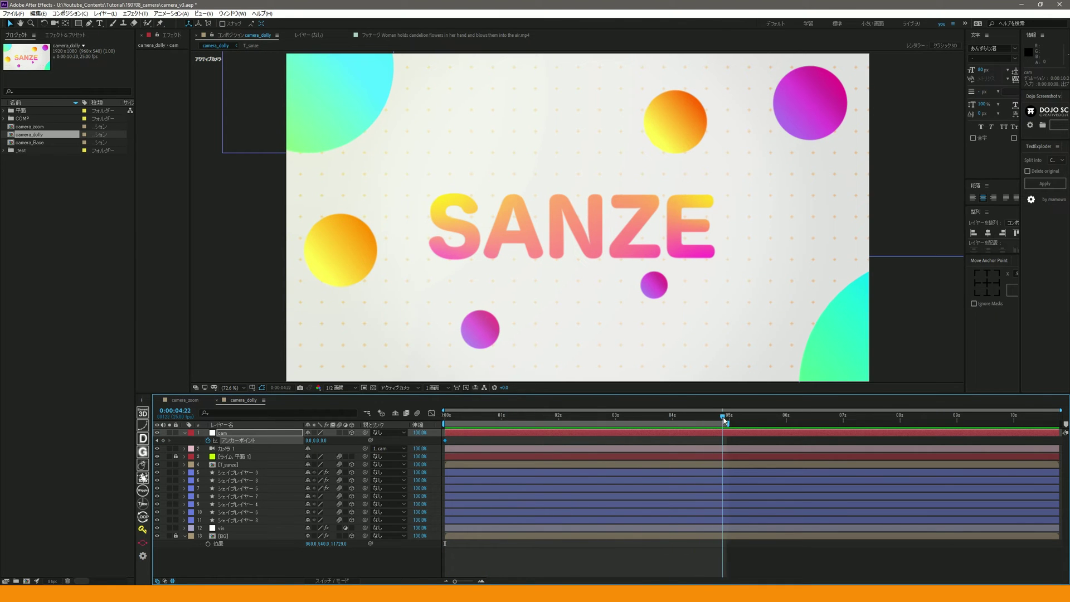
left_click_drag(310, 440, 475, 440)
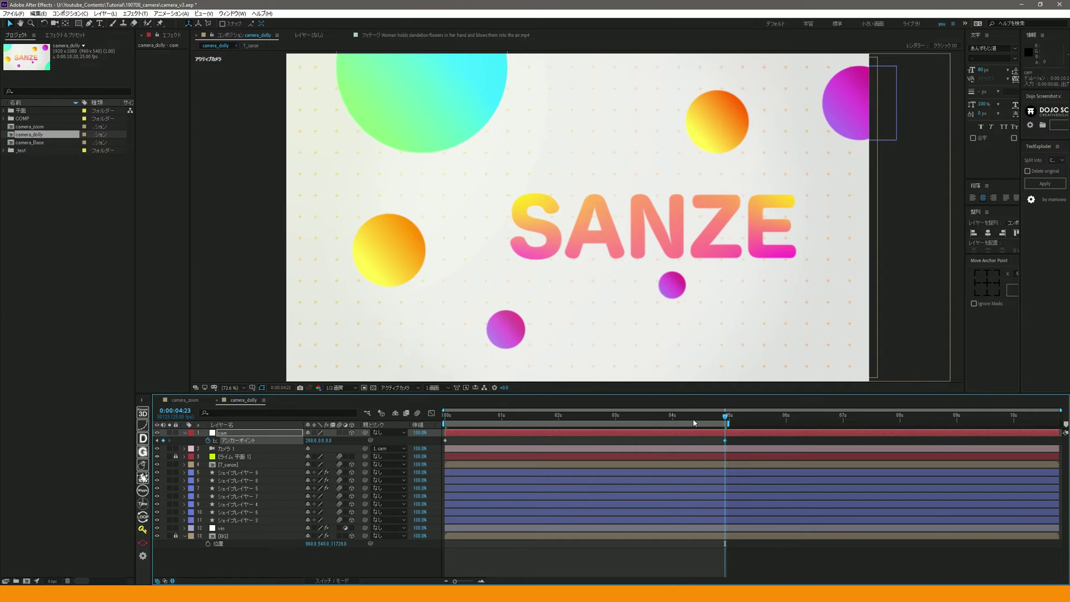
Step: Preview the dolly with its added drift, then reveal the Position keyframes alongside at 1 s
key("Home")
key("space")
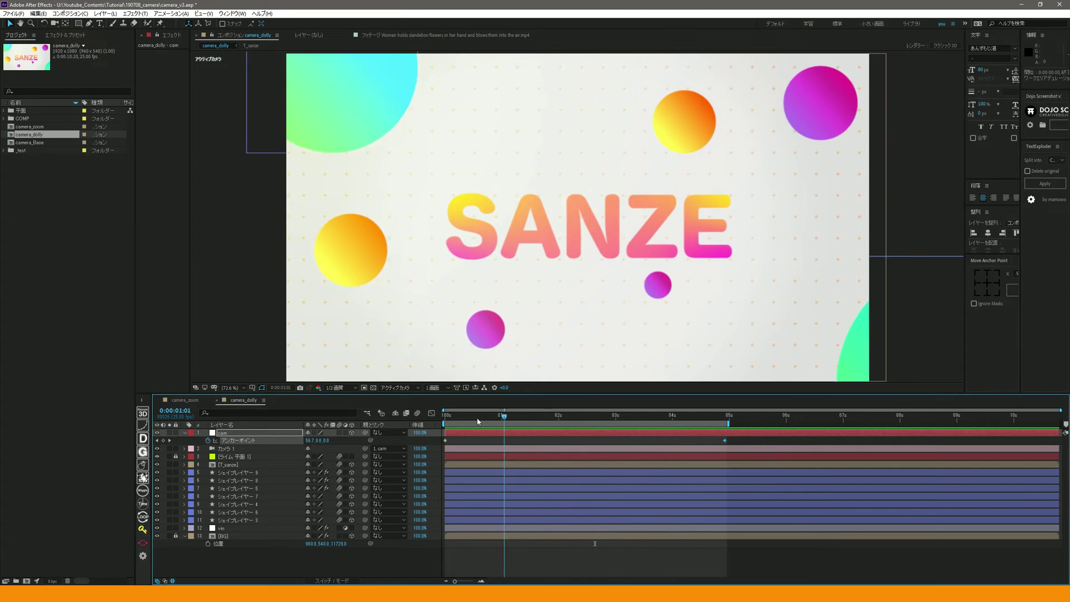
left_click(211, 433)
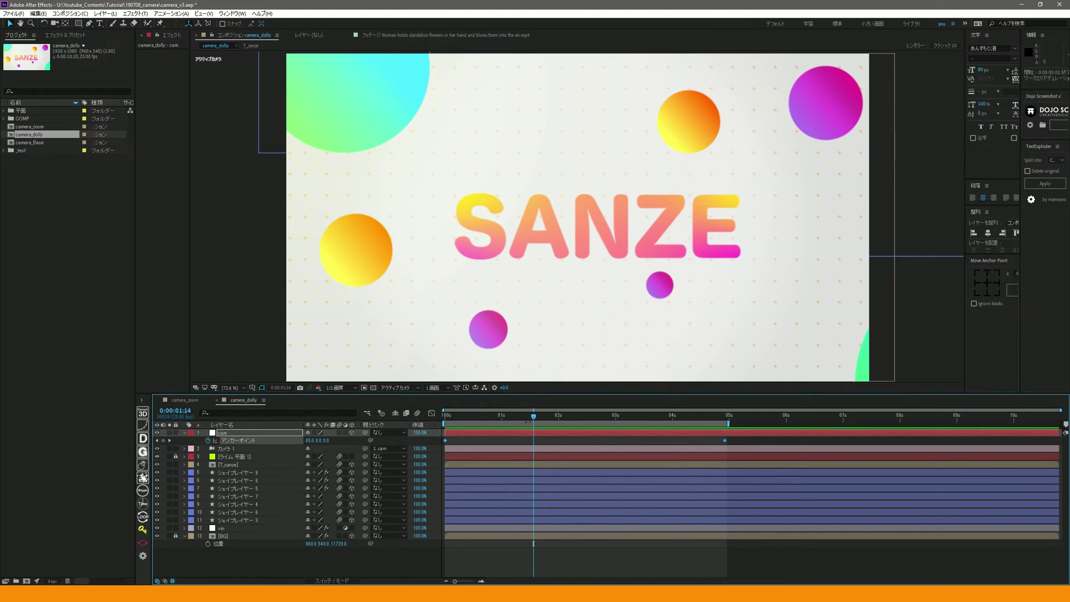
left_click(502, 426)
left_click(489, 439)
key("shift+p")
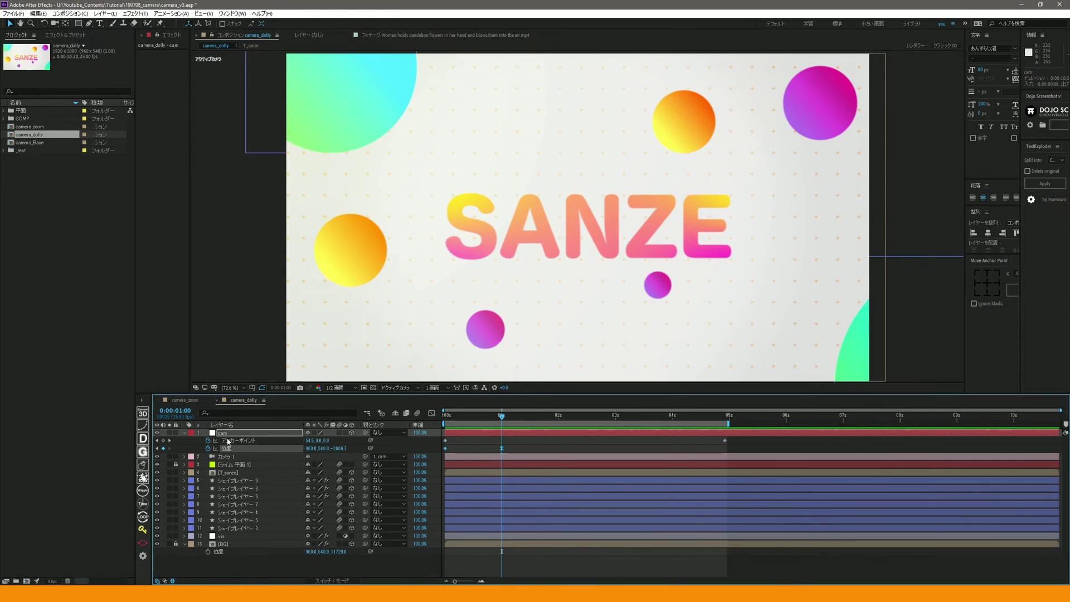
Step: Set the 3D view to Top and the viewer layout to 2 Views - Horizontal
left_click(228, 440)
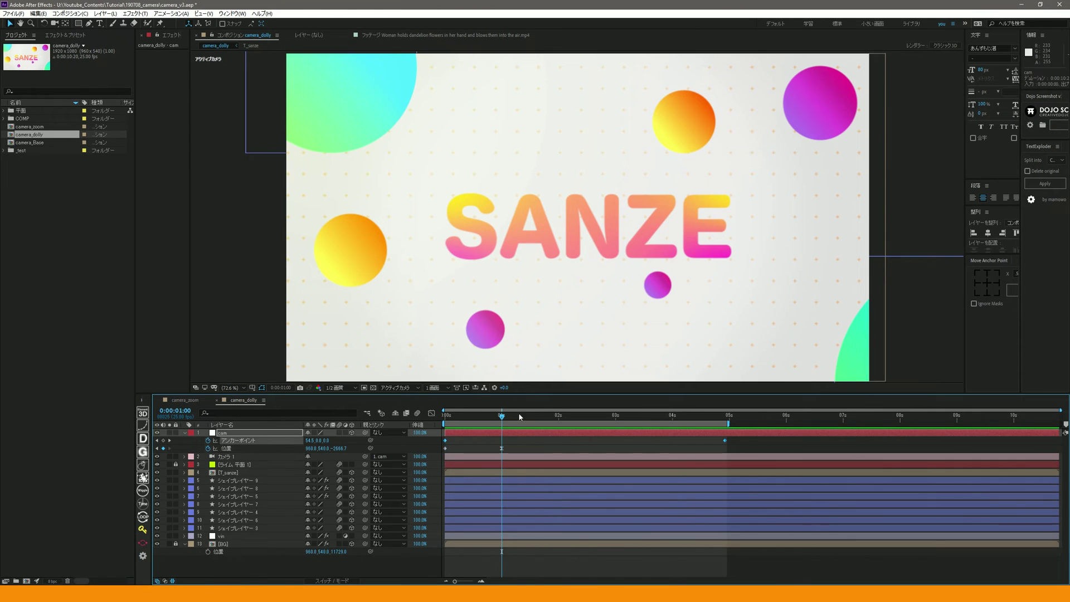
left_click(415, 389)
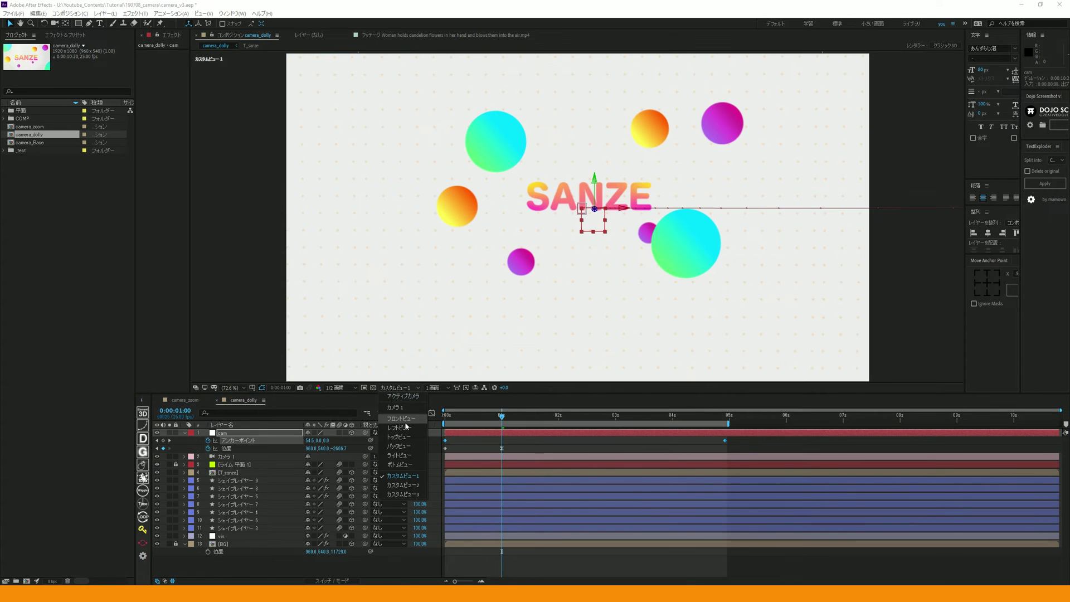
left_click(399, 436)
left_click(435, 387)
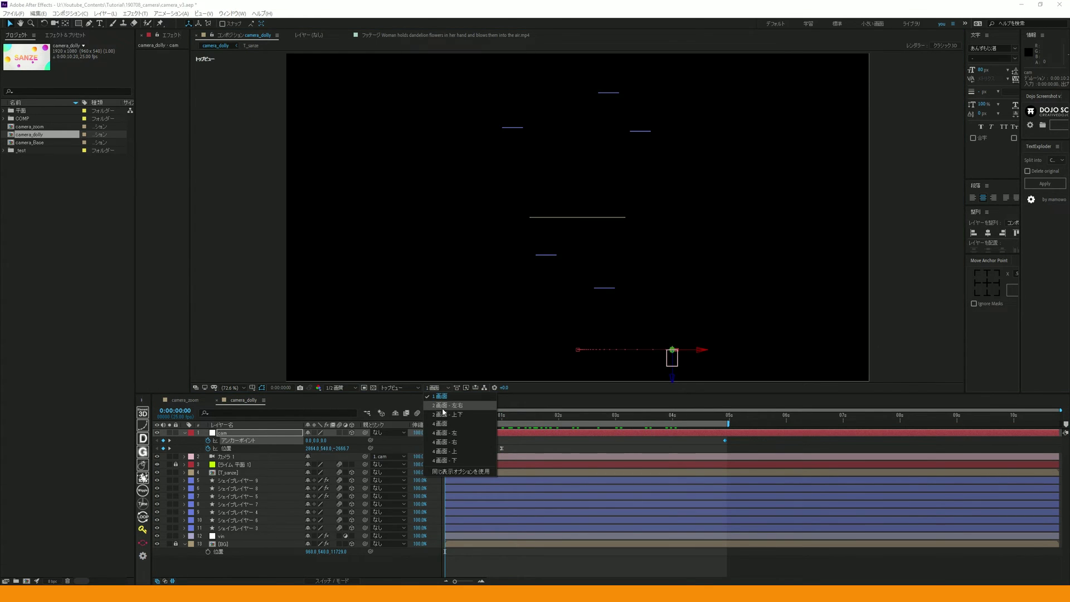
left_click(444, 405)
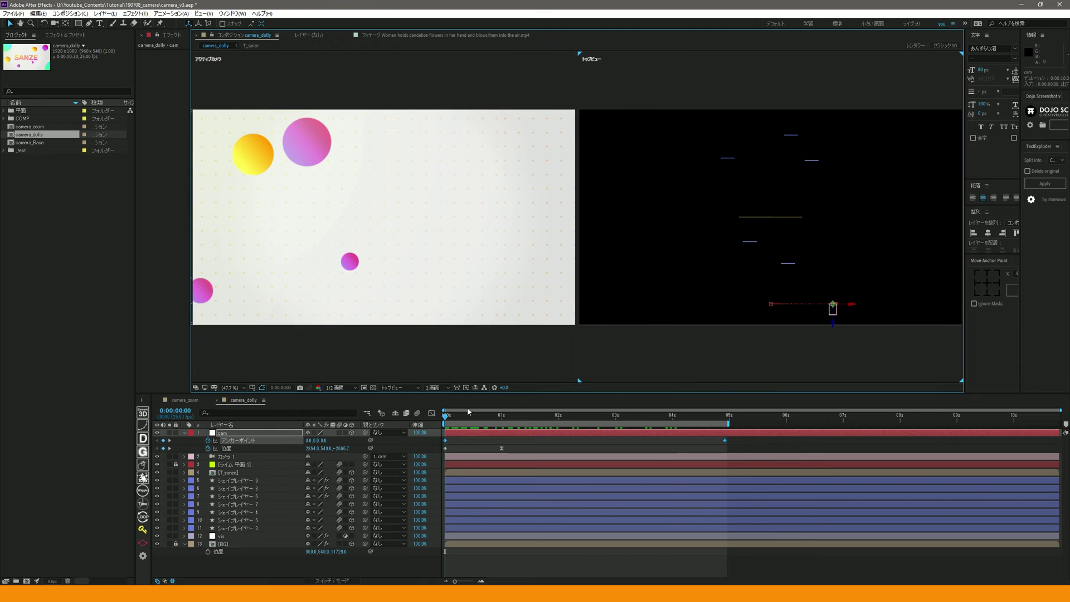
left_click(658, 416)
Step: Scrub back to the 1 s mark and select the camera layer to show its frustum
mouse_move(687, 418)
left_mouse_down()
mouse_move(449, 417)
mouse_move(664, 438)
mouse_move(532, 431)
left_mouse_up()
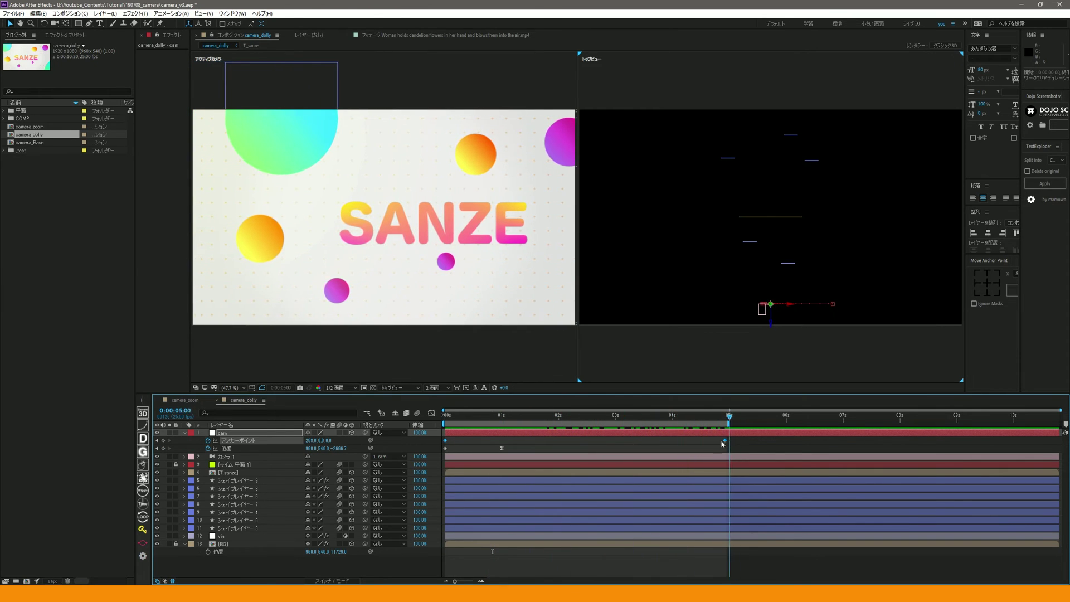
left_click_drag(532, 431, 502, 436)
left_click(251, 457)
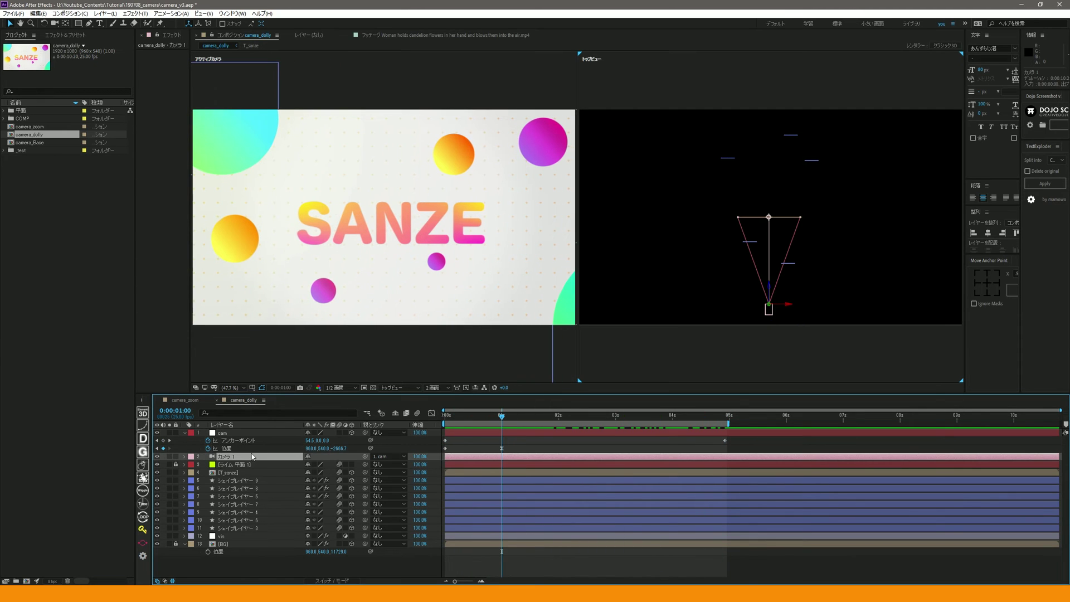
key("p")
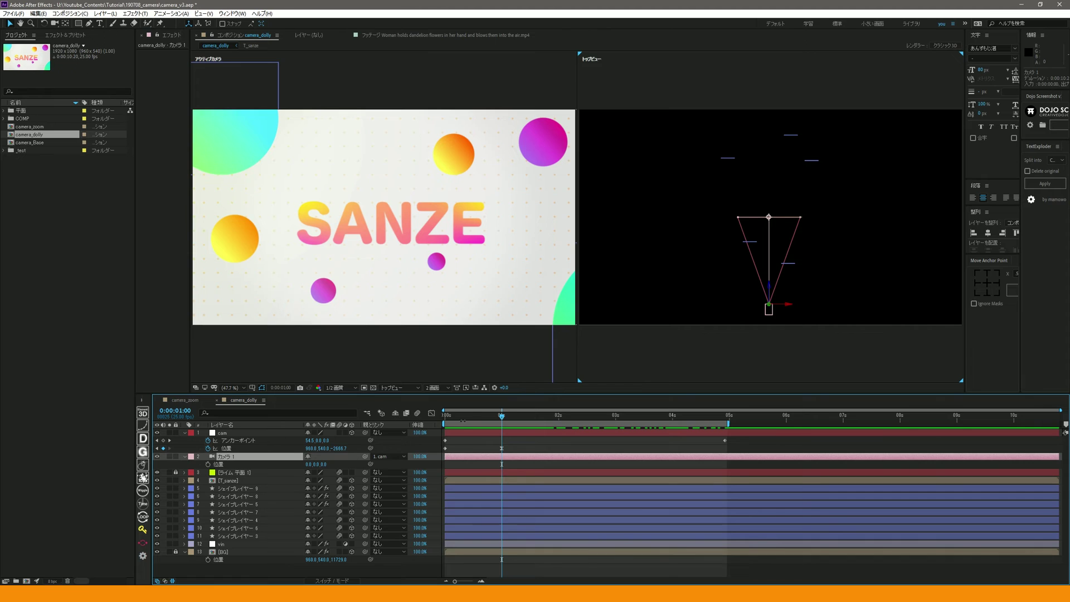
left_click_drag(462, 422, 433, 425)
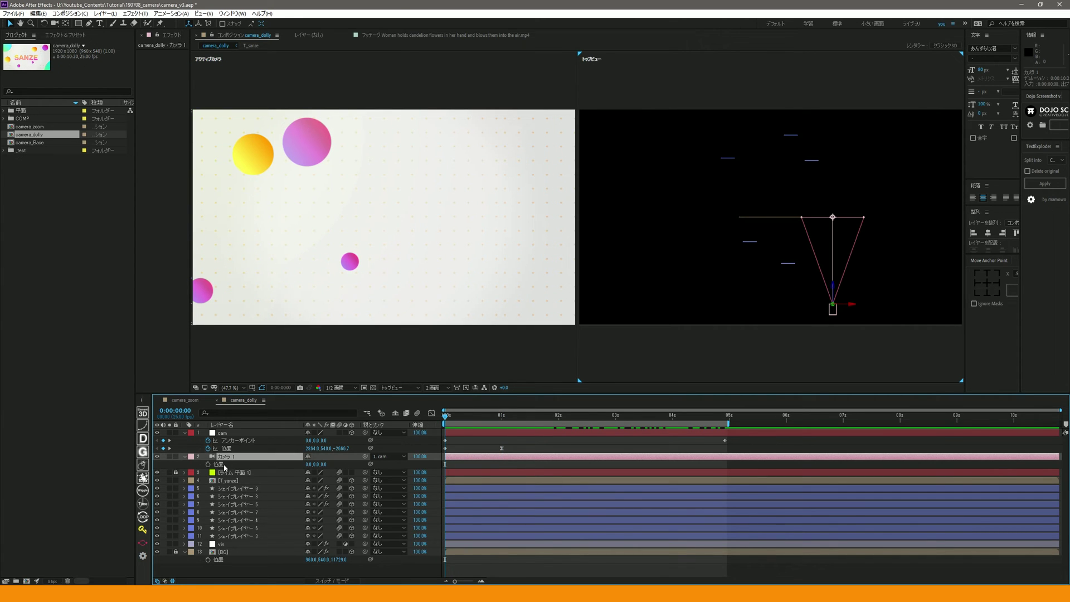
key("k")
left_click(184, 432)
left_click(185, 440)
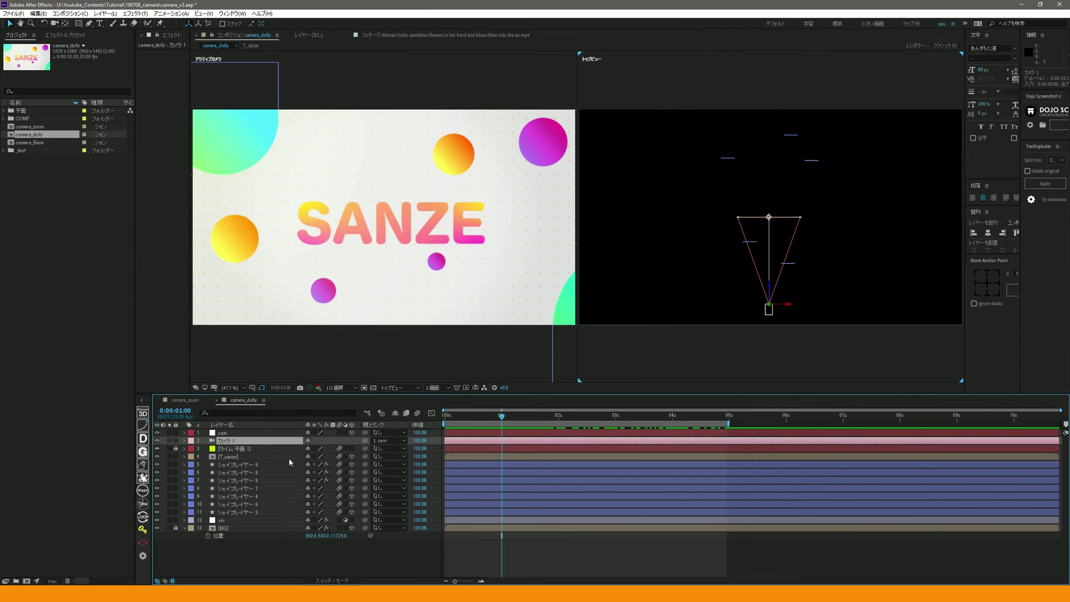
left_click(252, 433)
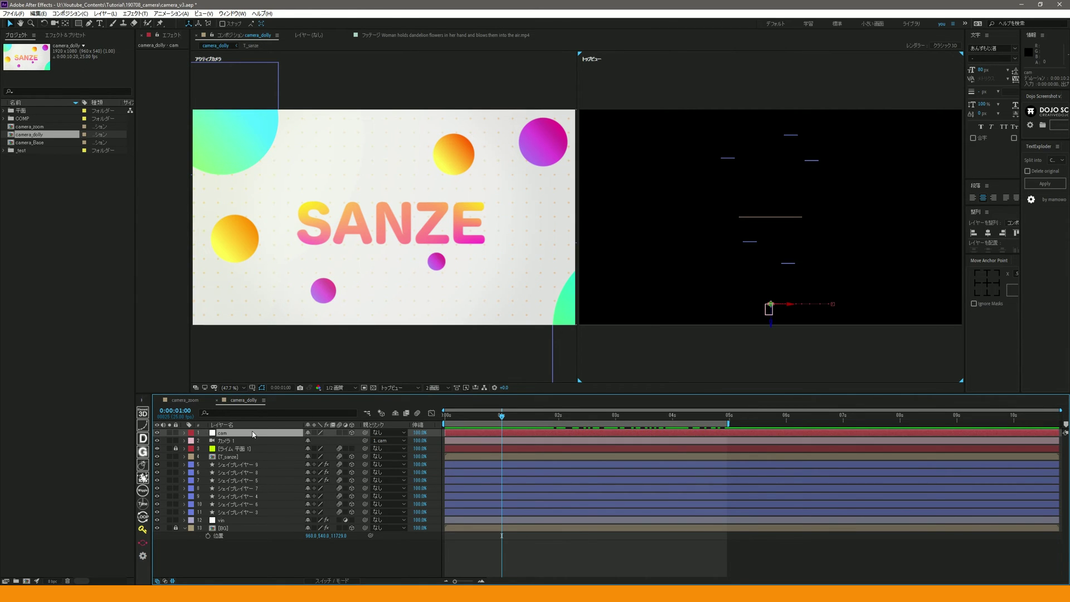
key("u")
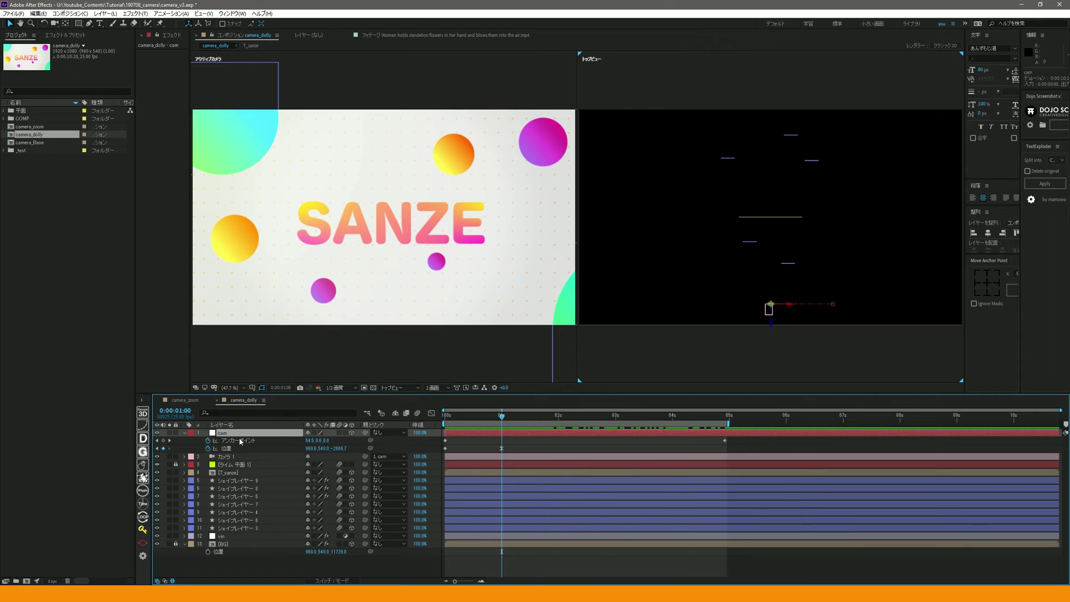
left_click(185, 432)
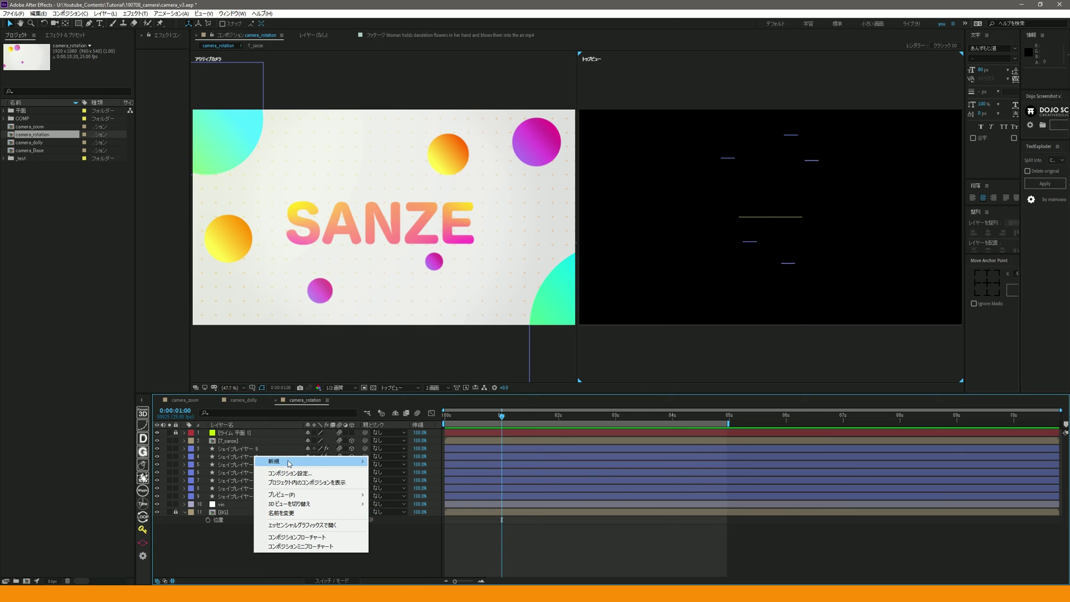
Step: Choose New > Camera from the camera_rotation timeline's context menu
mouse_move(334, 461)
left_click(426, 506)
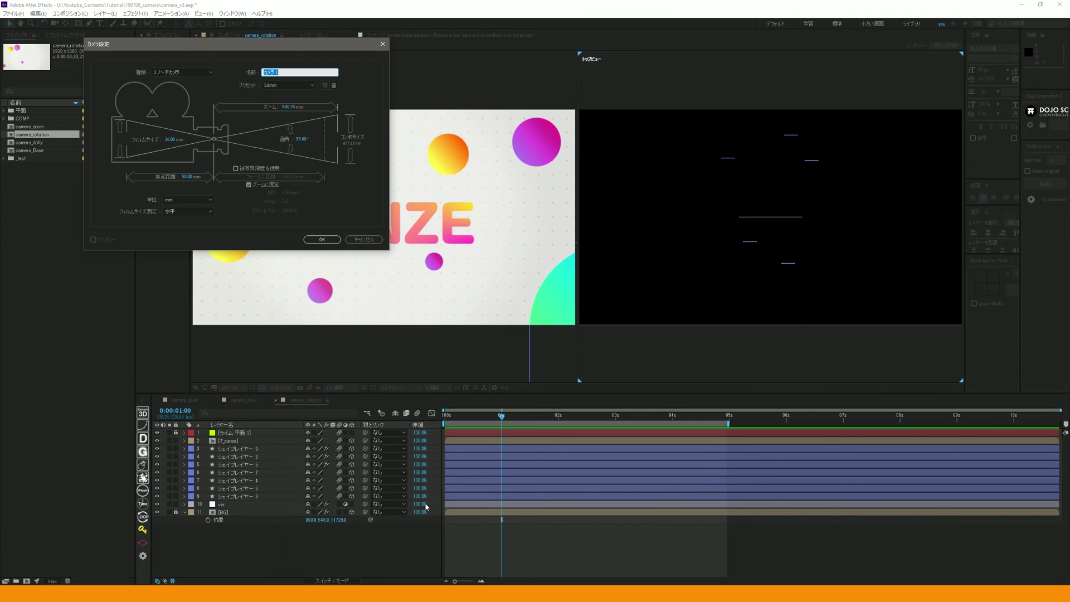
Step: Confirm the new camera's settings and add a Null Object to the camera_rotation comp
left_click(321, 239)
right_click(274, 468)
mouse_move(290, 471)
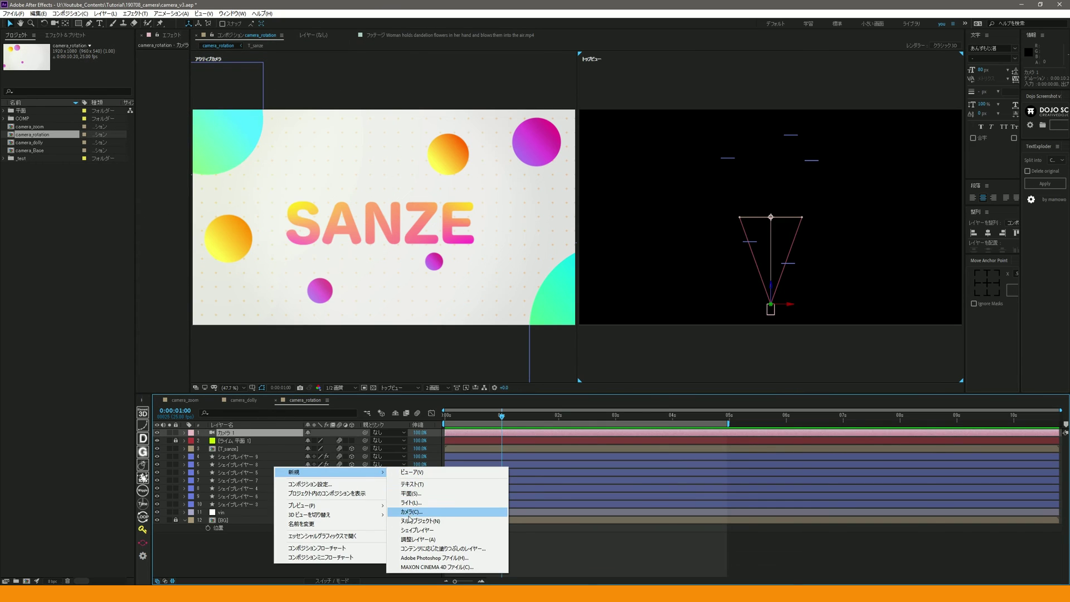
left_click(408, 521)
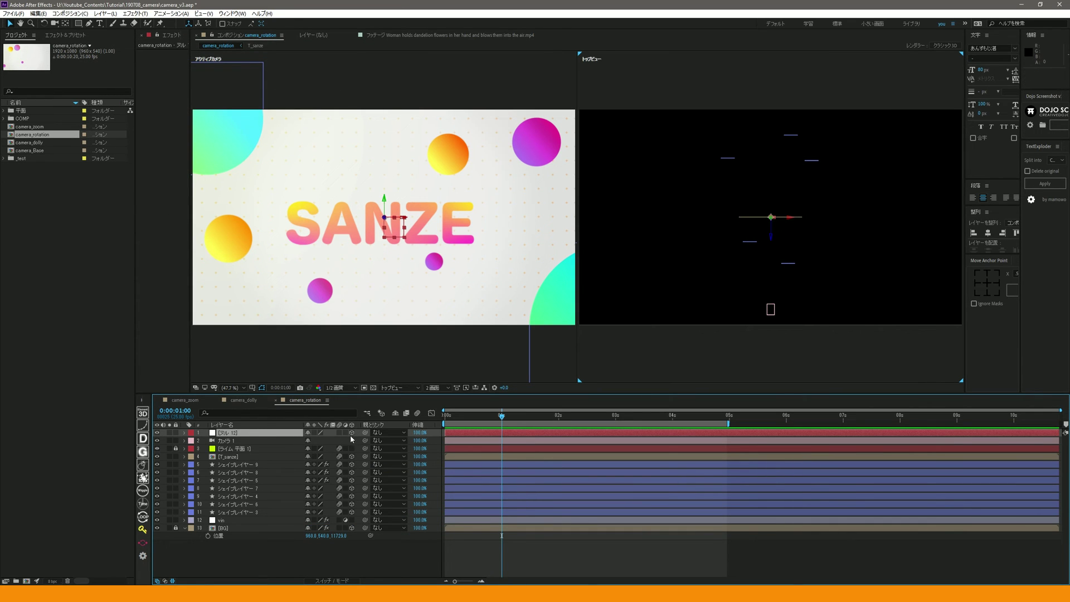
Step: Rename the null layer to '0point'
left_click(235, 436)
key("Return")
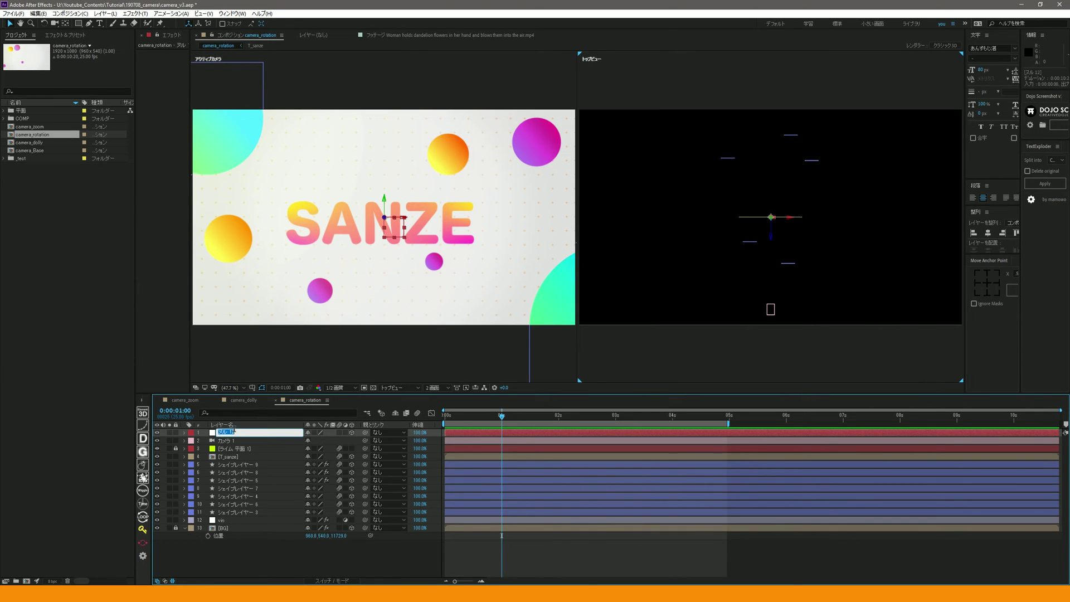
type("0")
key("Return")
left_click(771, 217)
key("Return")
type("0point")
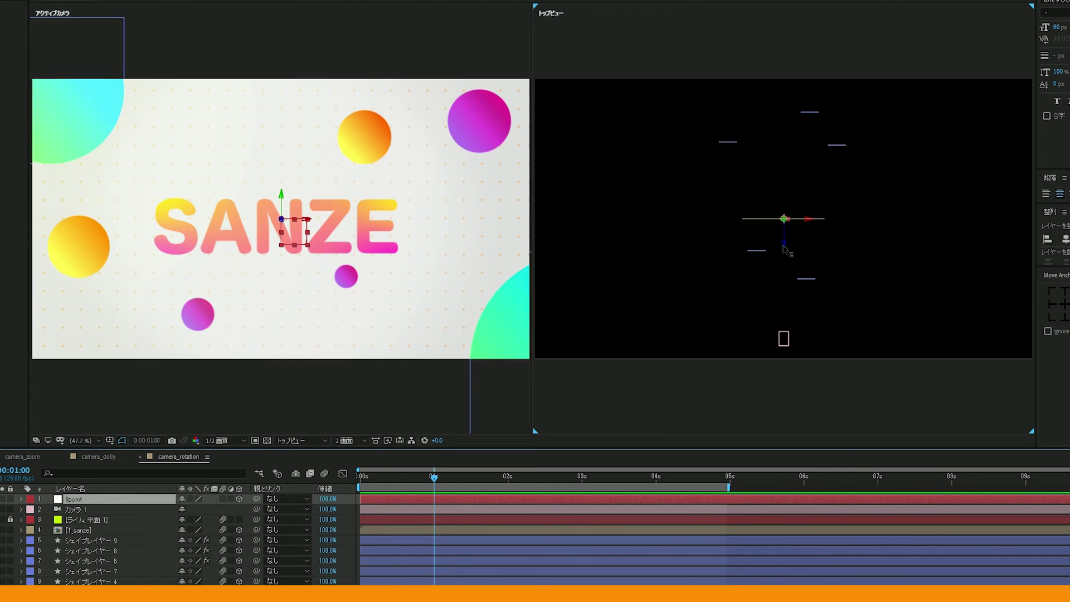
Step: Test the 0point null's depth position and return it to the SANZE text, comparing it with the camera frustum
left_click_drag(784, 249, 784, 367)
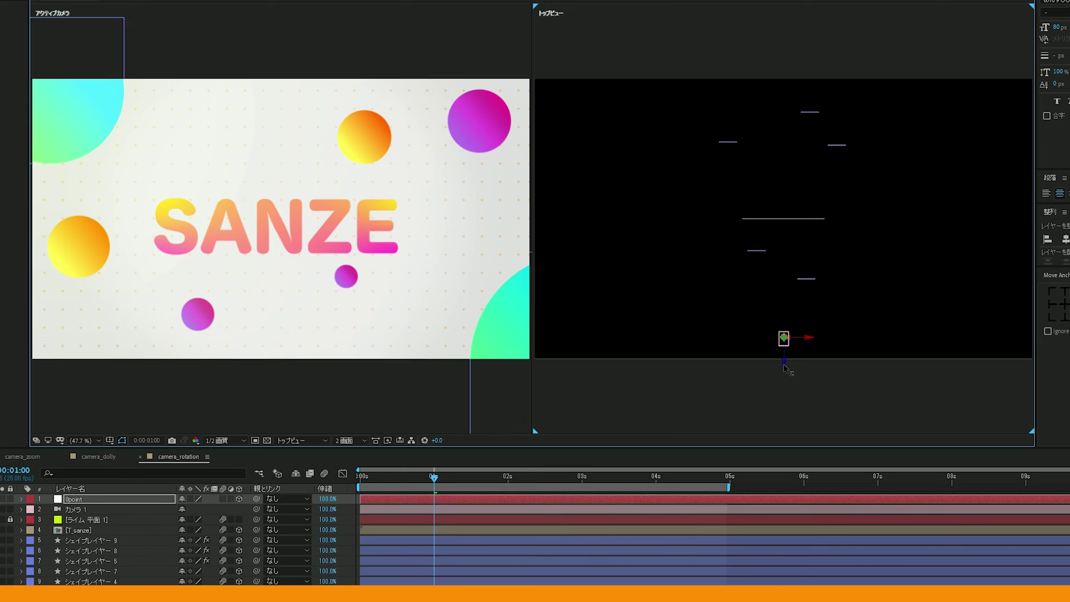
left_click_drag(781, 362, 786, 222)
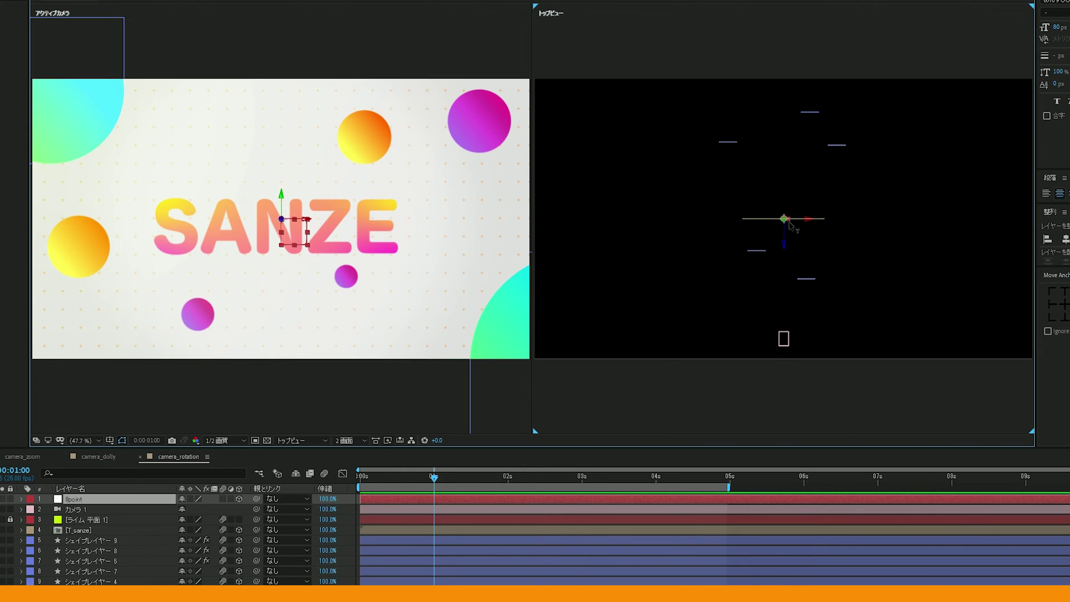
left_click(86, 509)
left_click(79, 502)
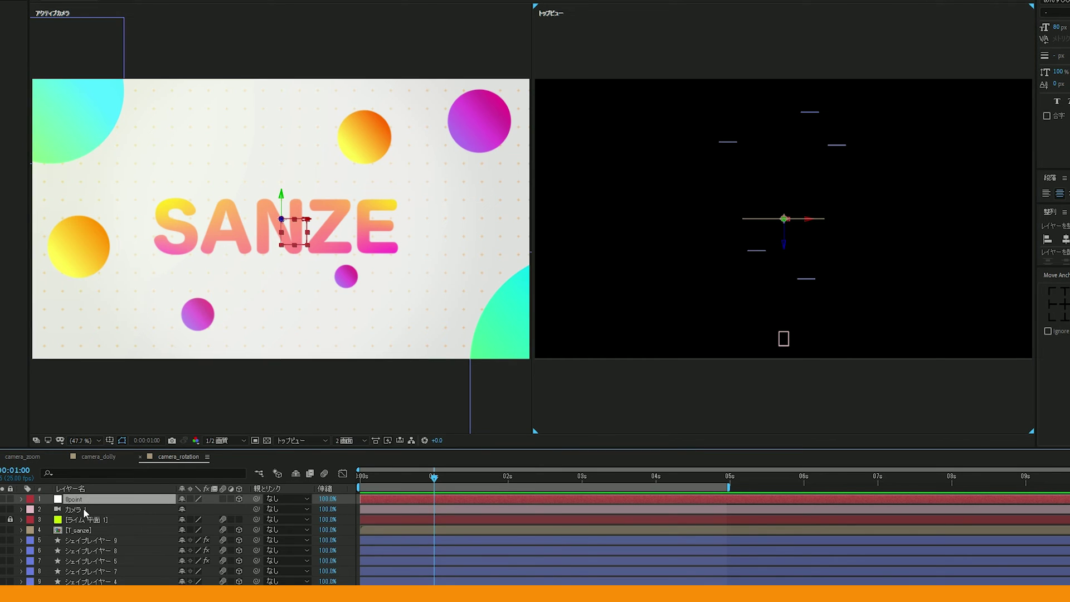
left_click(86, 508)
left_click(146, 502)
left_click(102, 507)
left_click(106, 500)
Step: Parent Camera 1 to the 0point null and reveal the null's rotation properties
left_click_drag(256, 509, 84, 500)
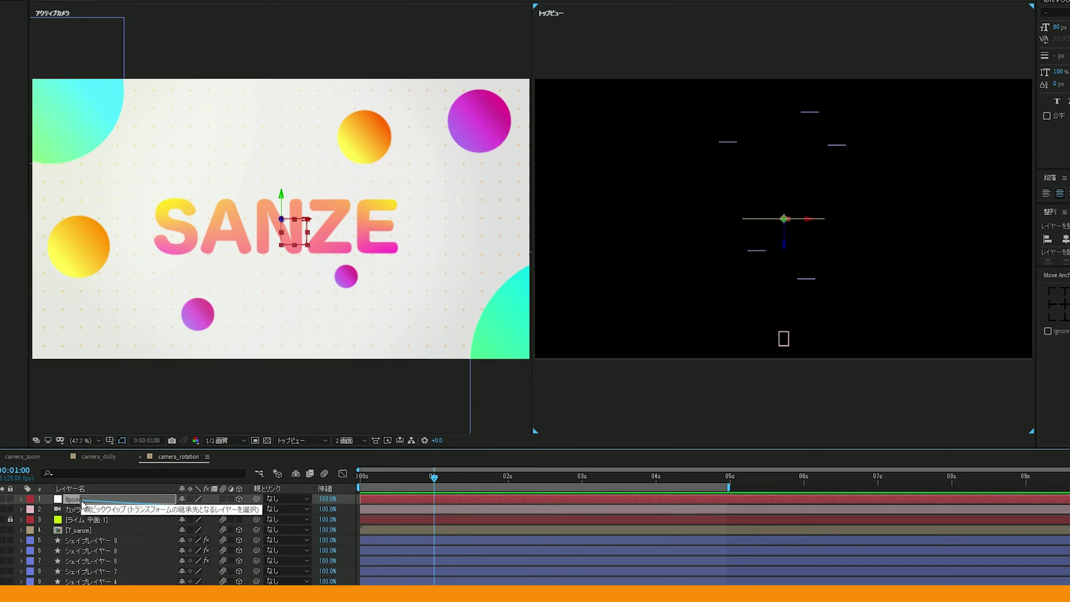
left_click_drag(82, 501, 84, 500)
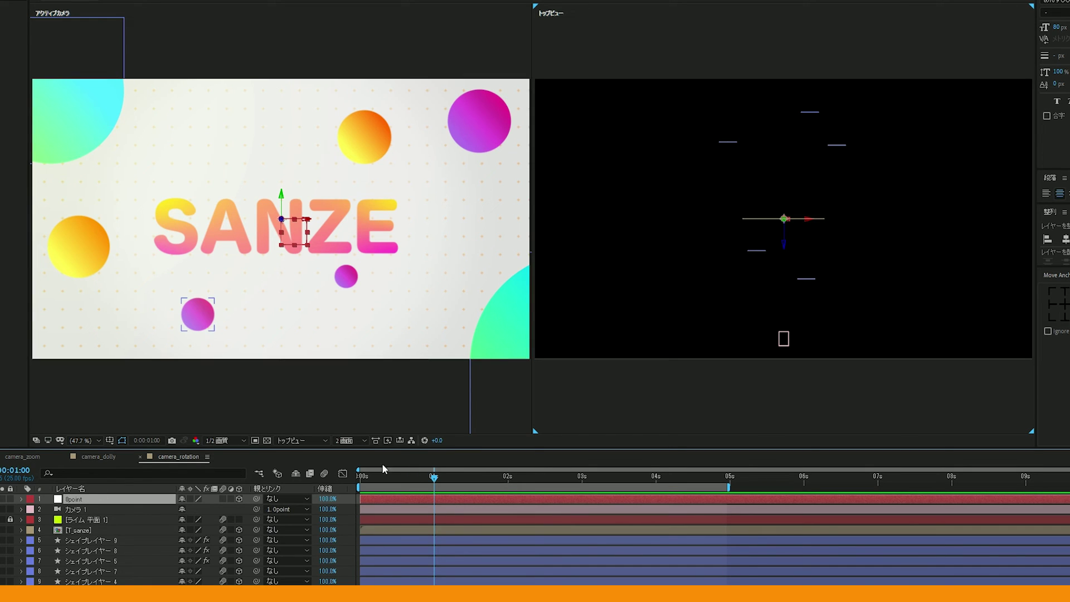
key("r")
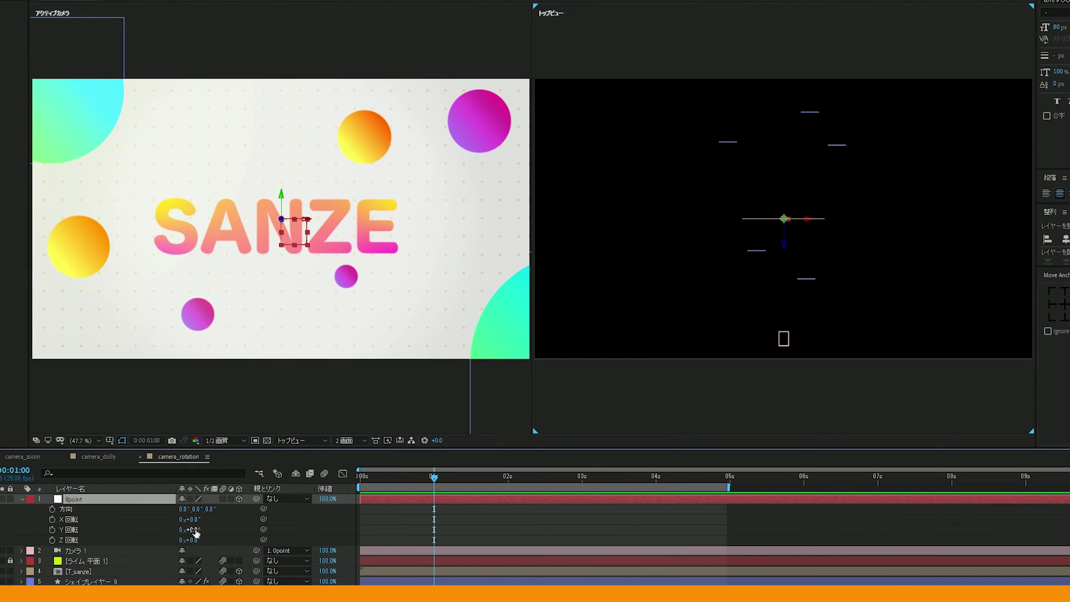
left_click_drag(195, 532, 179, 532)
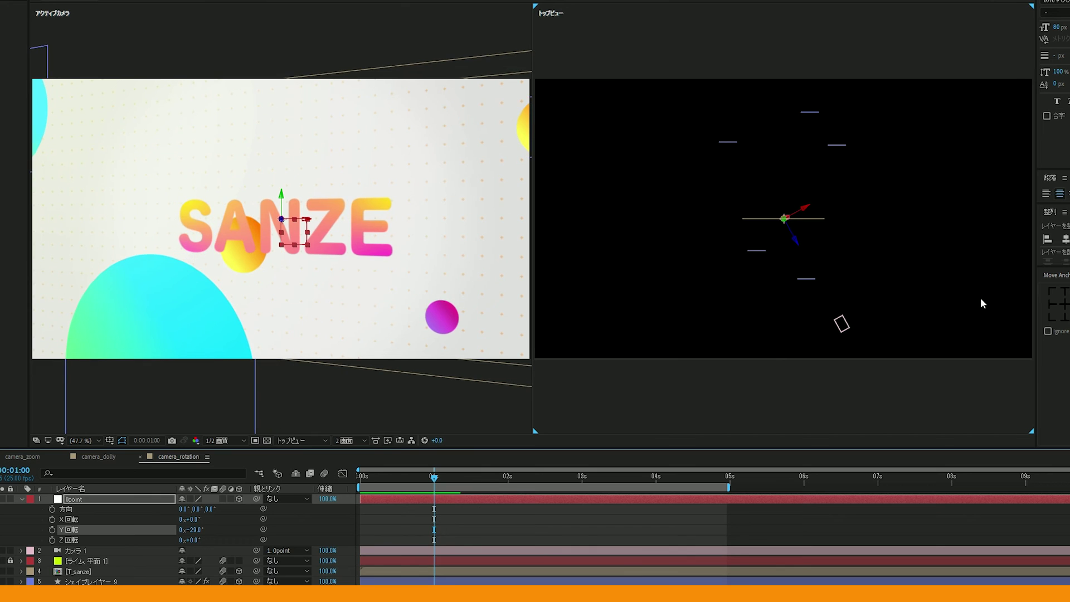
mouse_move(194, 530)
left_mouse_down()
mouse_move(218, 526)
mouse_move(180, 519)
mouse_move(206, 528)
left_mouse_up()
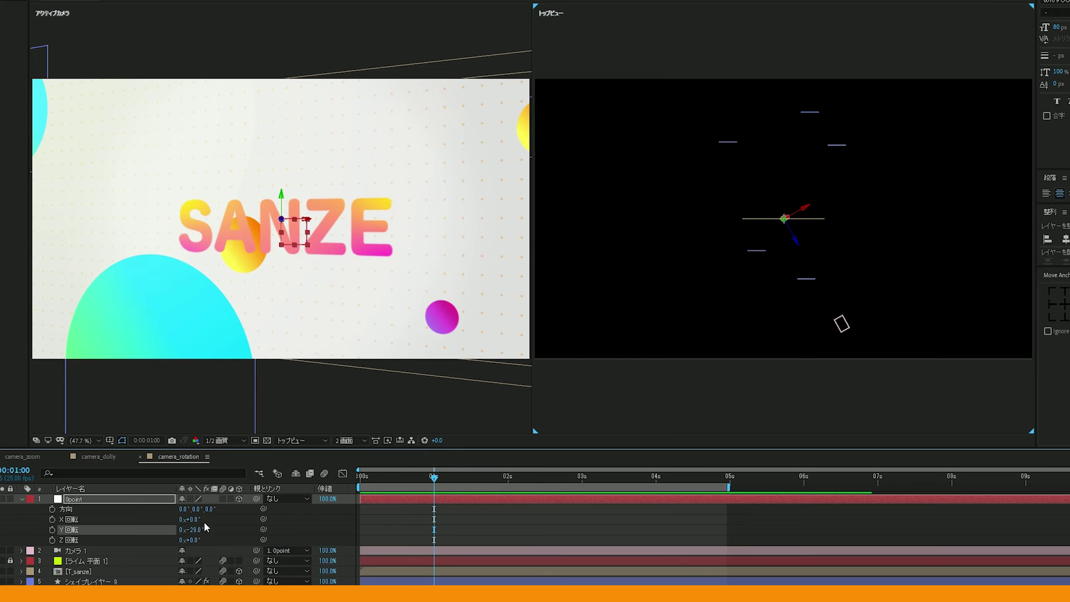
mouse_move(191, 519)
left_mouse_down()
mouse_move(170, 519)
mouse_move(221, 527)
mouse_move(173, 521)
mouse_move(322, 275)
left_mouse_up()
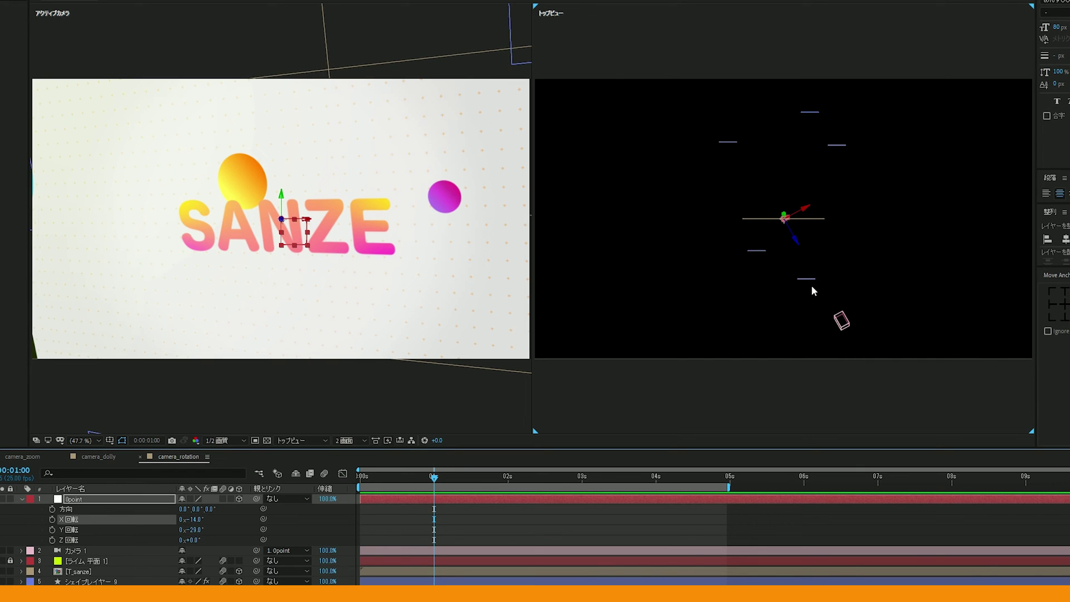
left_click(188, 519)
type("0")
key("Tab")
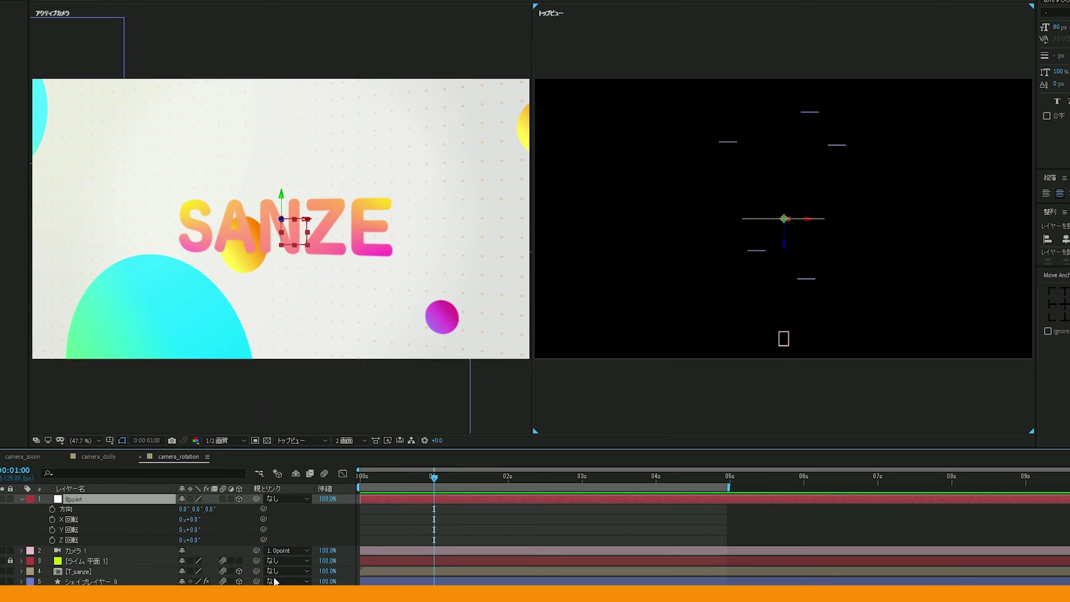
type("0")
key("Return")
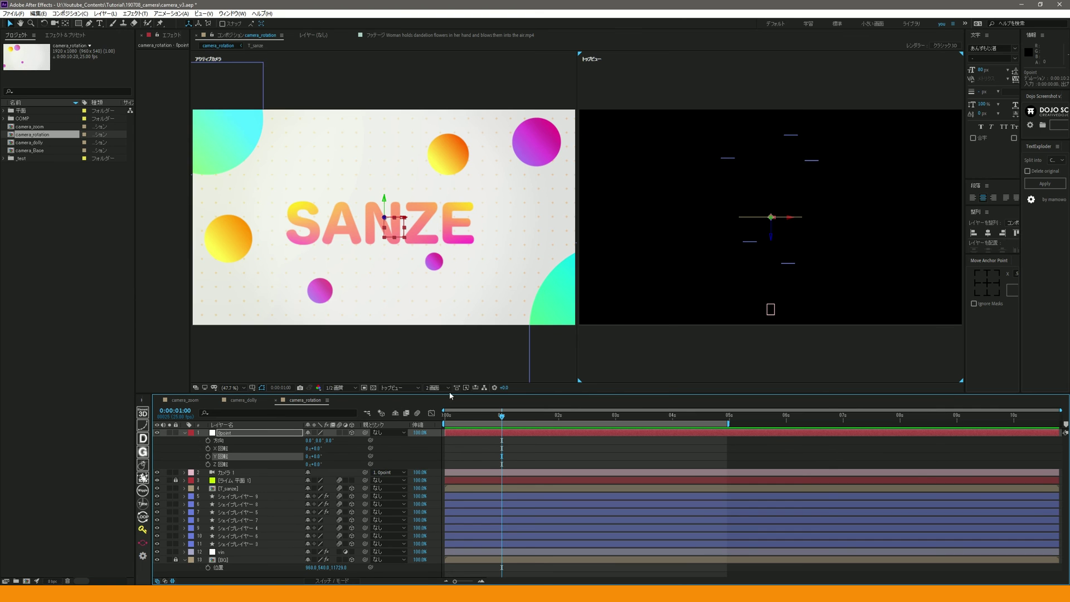
Step: Keyframe 0point's Y Rotation at 0 s and set it to 0° at 1 s
mouse_move(502, 421)
left_mouse_down()
mouse_move(485, 423)
mouse_move(500, 418)
left_mouse_up()
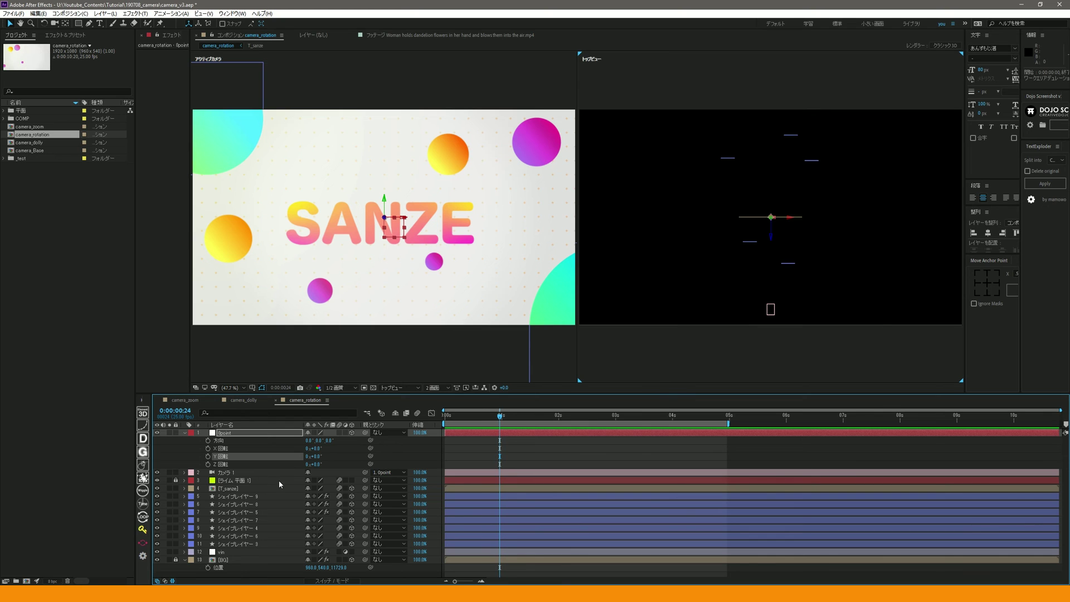
left_click_drag(319, 459, 421, 413)
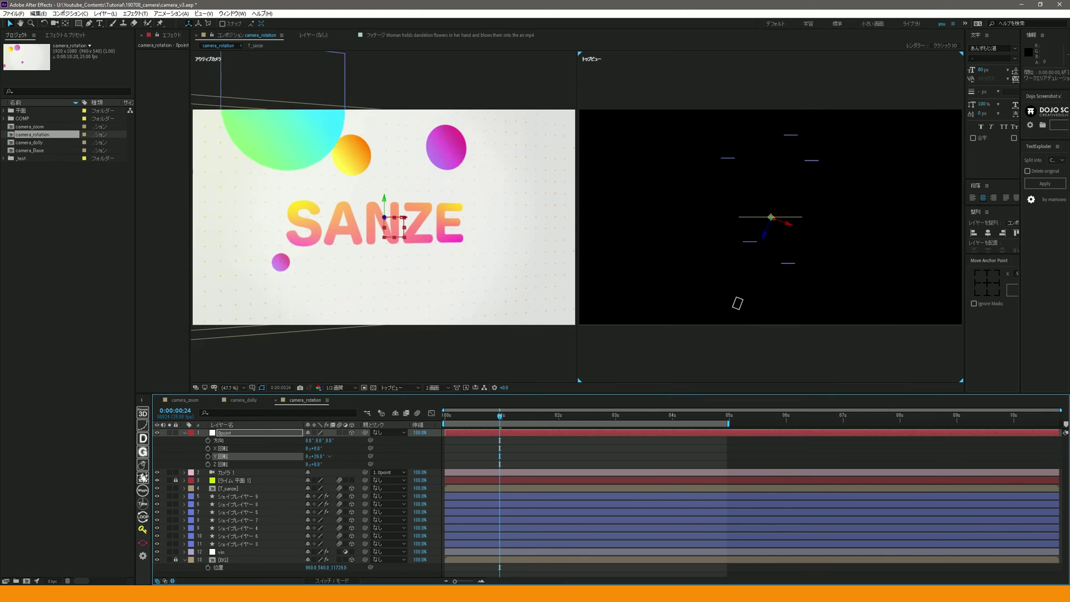
key("Home")
left_click(208, 456)
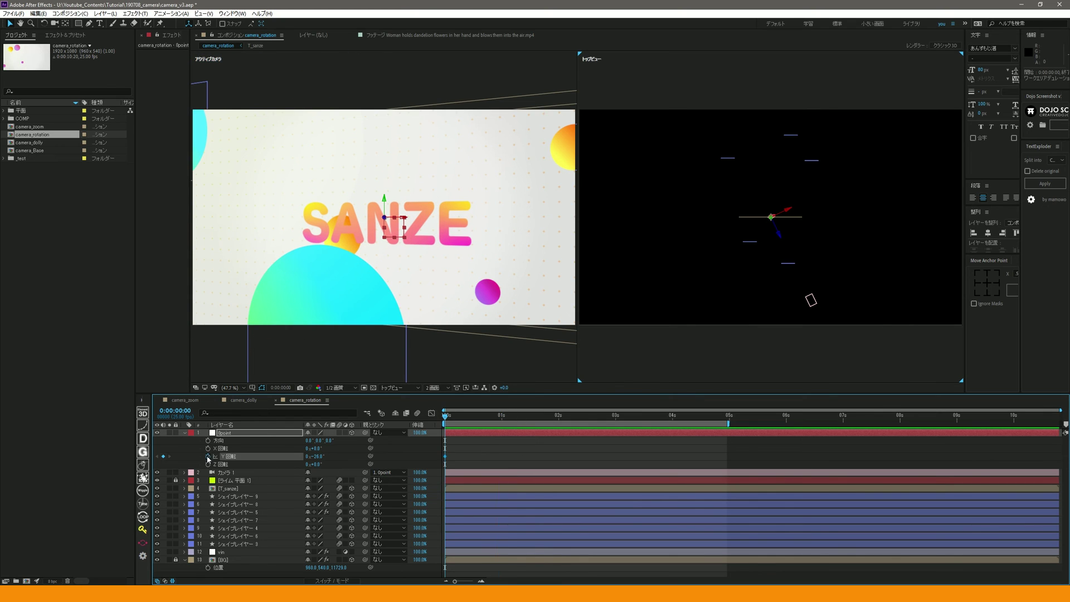
left_click_drag(474, 414, 502, 415)
key("Return")
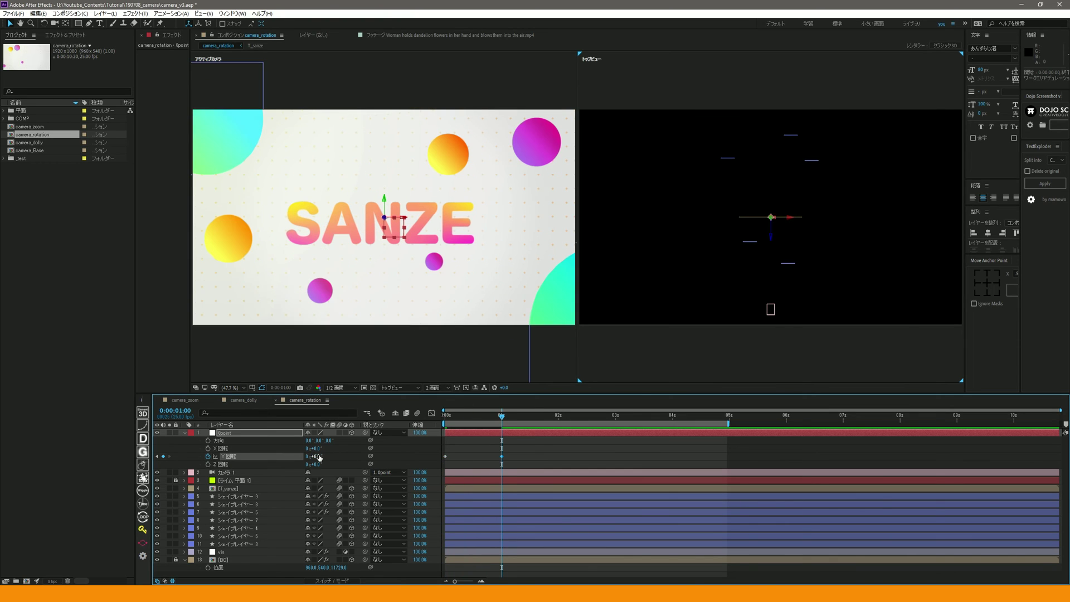
Step: Deepen the starting Y rotation to -68°, hide the 3D gizmos, and preview the camera orbit
left_click(454, 415)
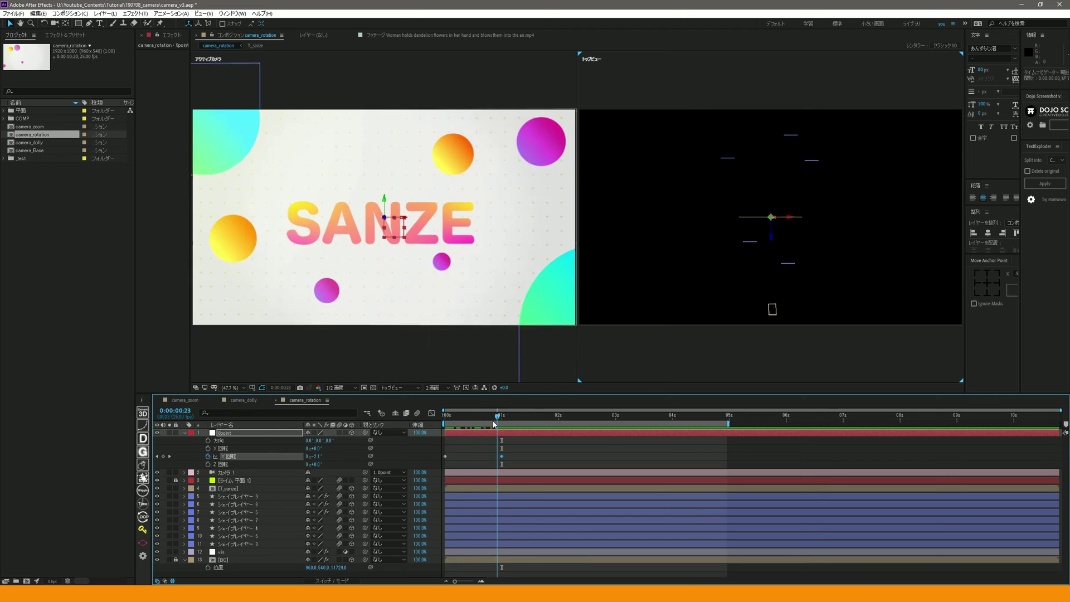
key("Home")
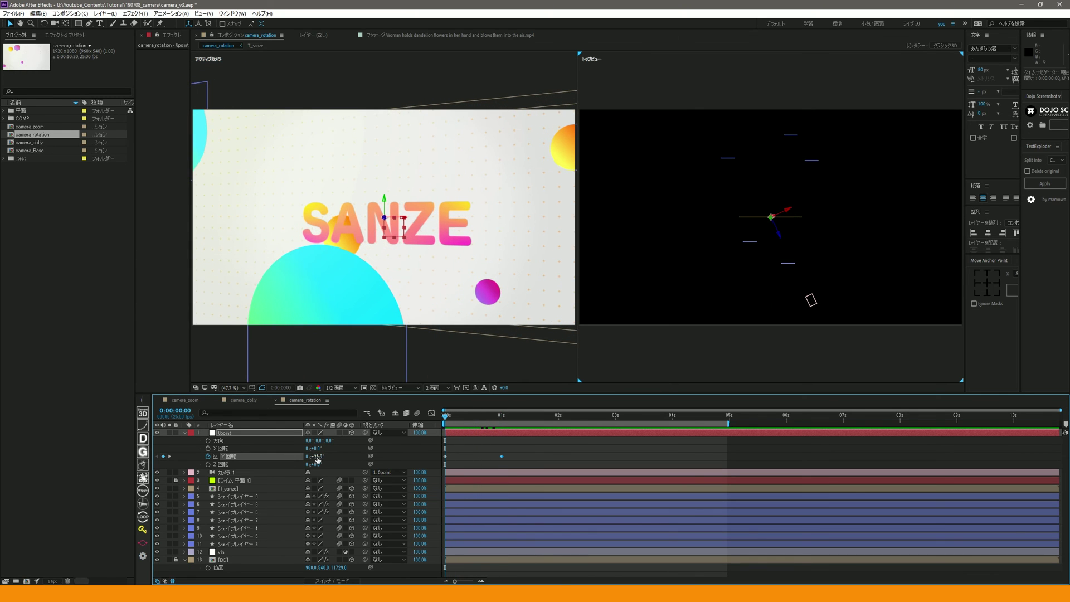
left_click_drag(316, 459, 293, 458)
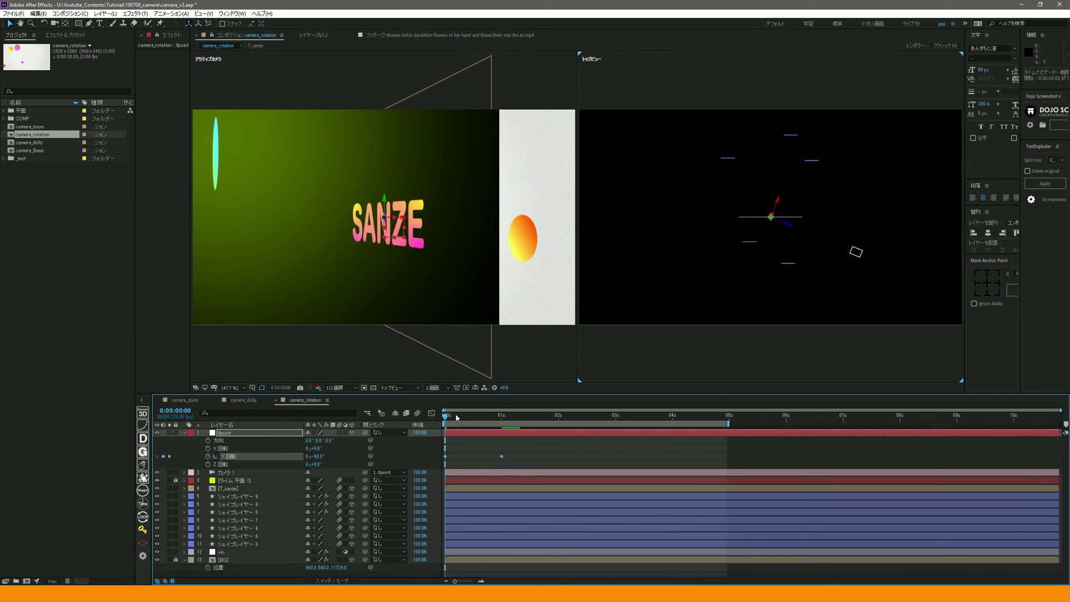
left_click_drag(459, 416, 420, 420)
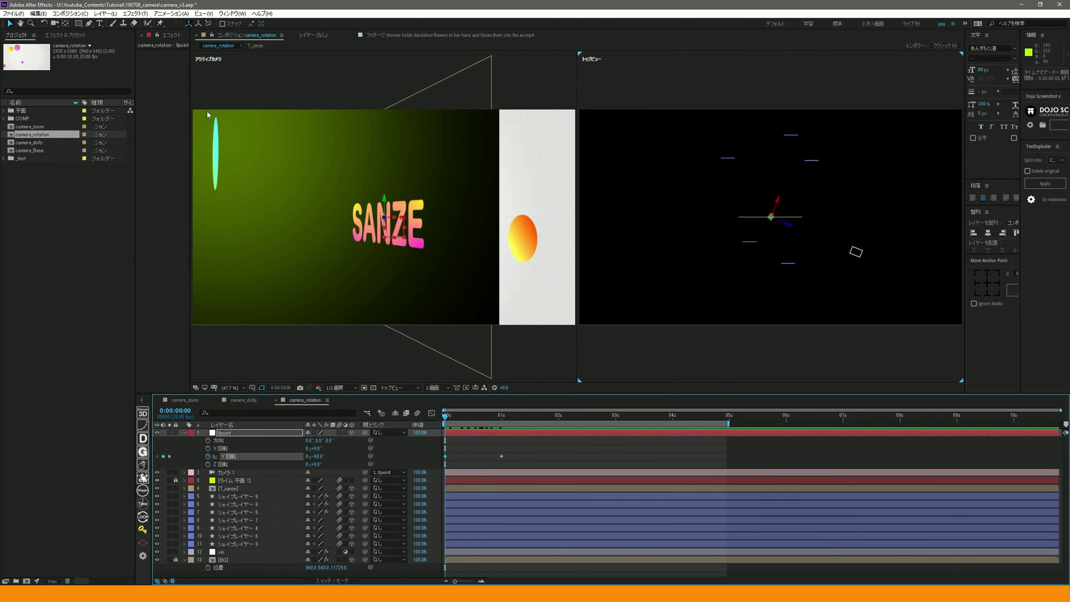
key("ctrl+shift+h")
key("space")
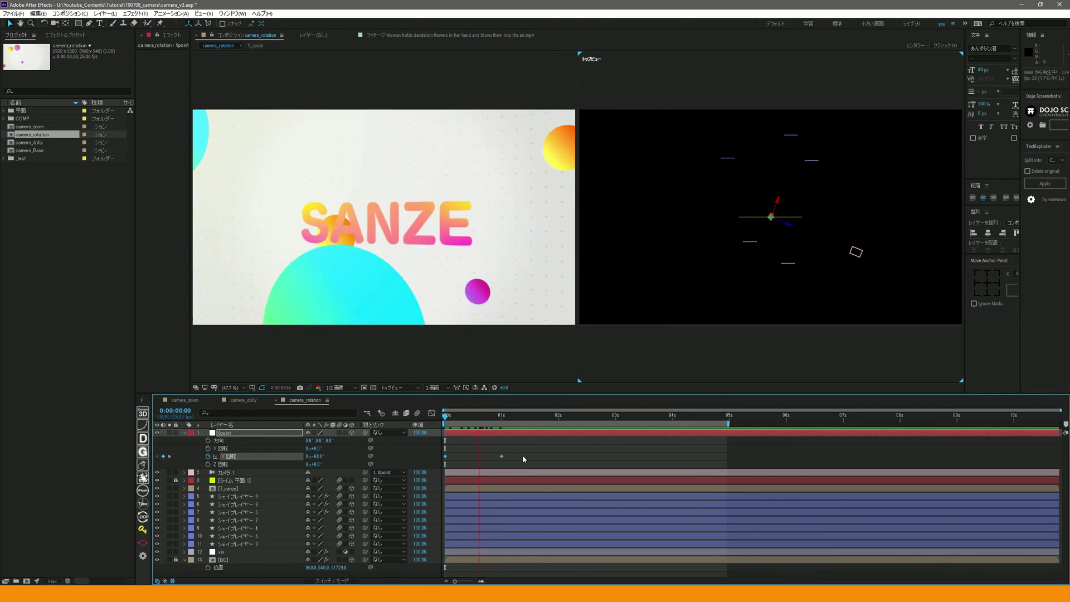
left_click(504, 420)
left_click_drag(515, 445, 488, 471)
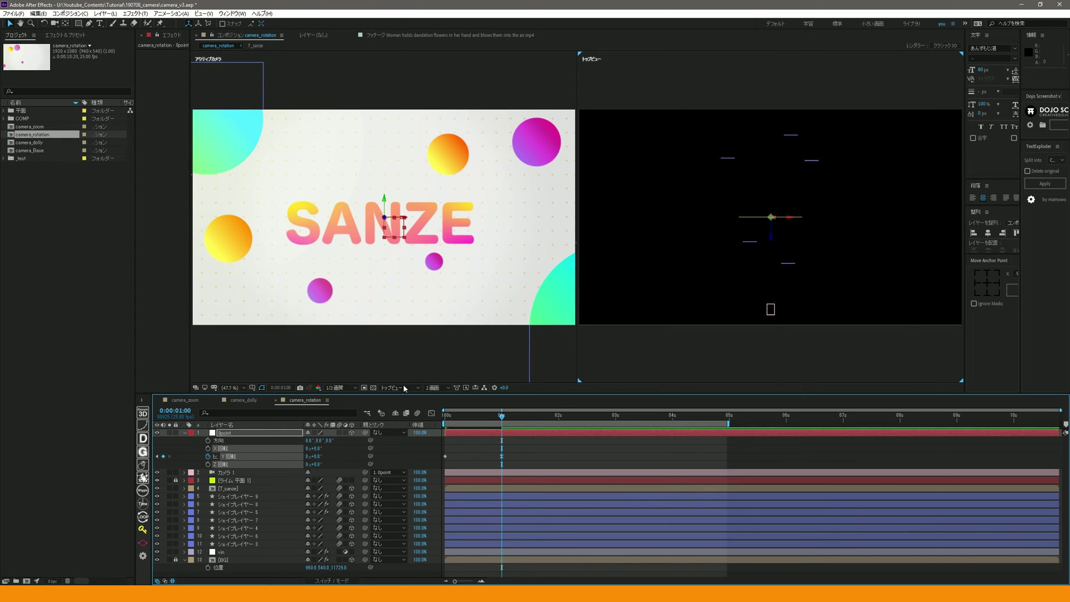
left_click(432, 413)
Step: Set the 1 s Y-rotation keyframe's influence to 100% and check the orbit glides to a stop
mouse_move(485, 546)
left_mouse_down()
mouse_move(522, 566)
mouse_move(473, 555)
left_mouse_up()
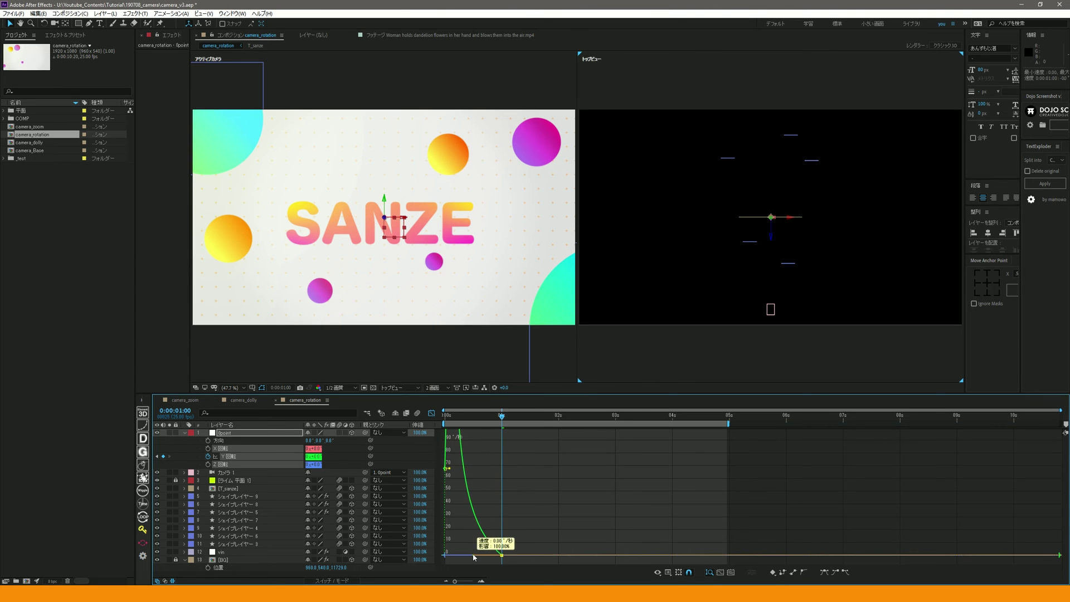
key("space")
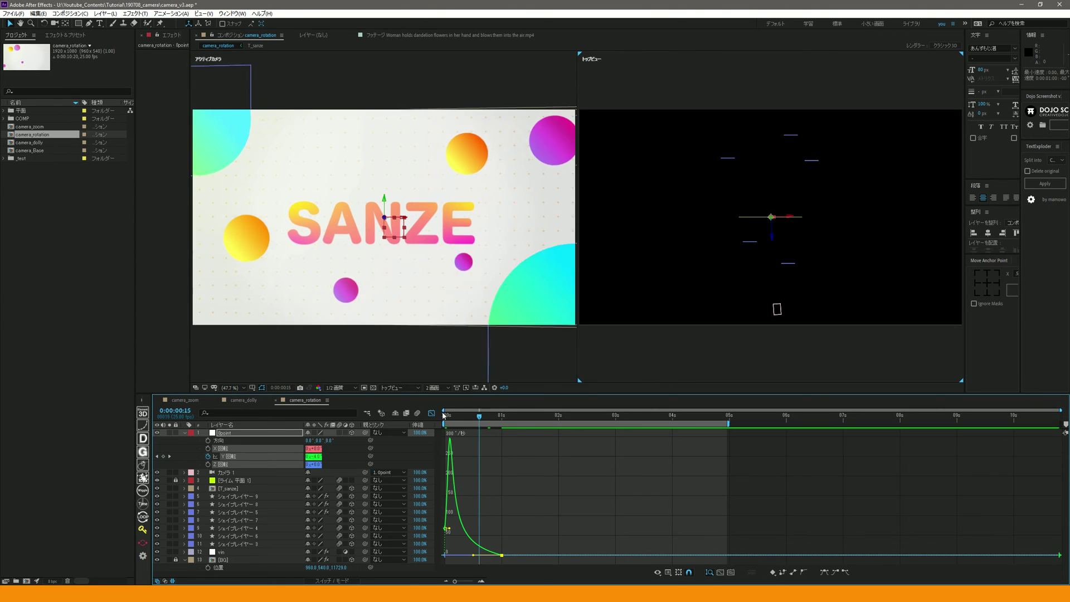
key("shift+F3")
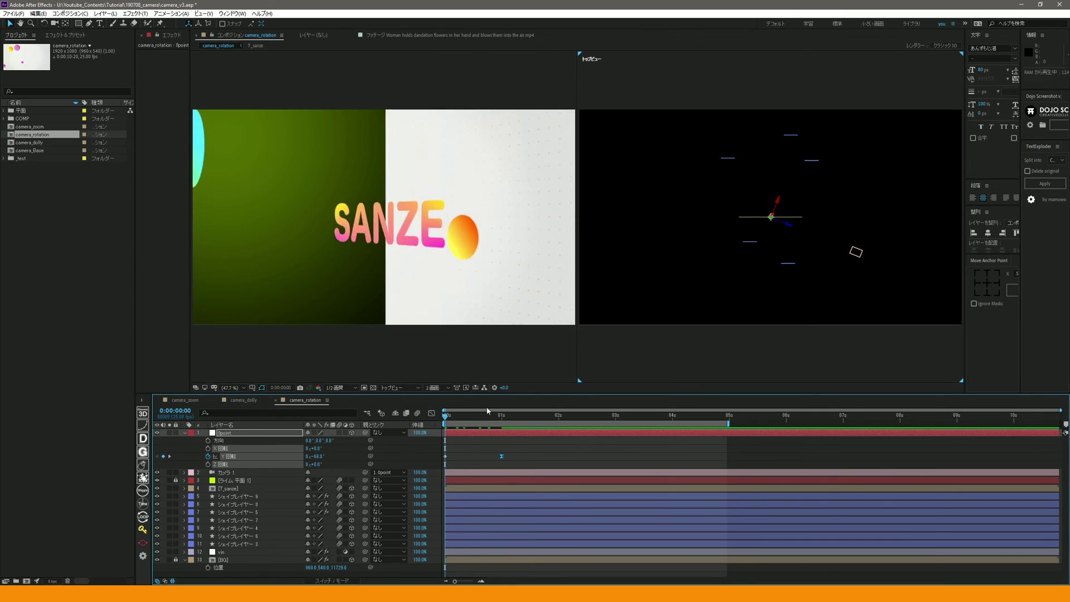
left_click_drag(492, 416, 438, 422)
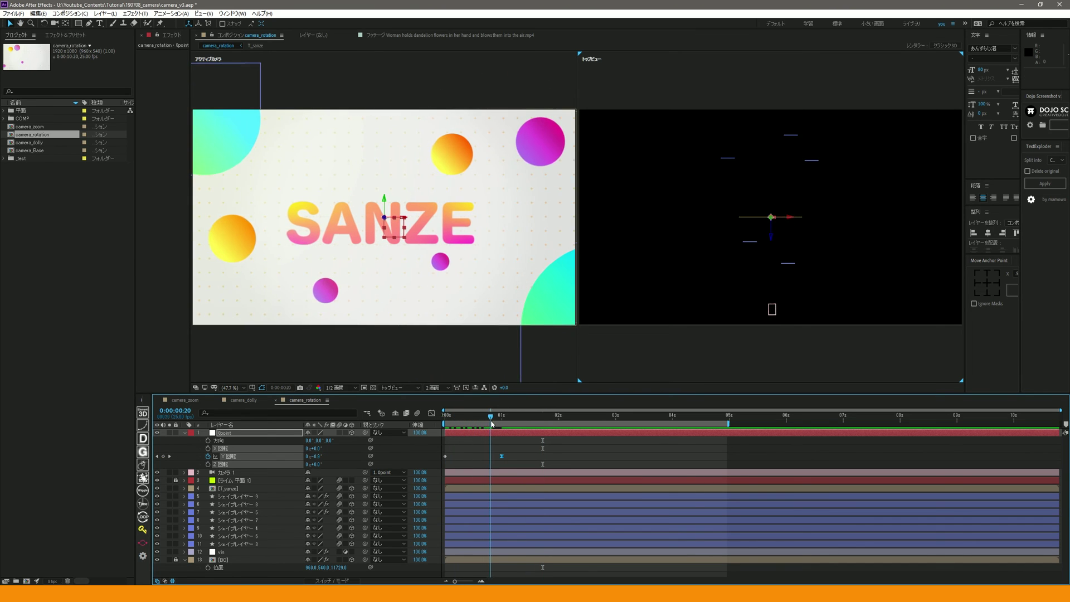
left_click_drag(473, 419, 444, 421)
left_click(184, 433)
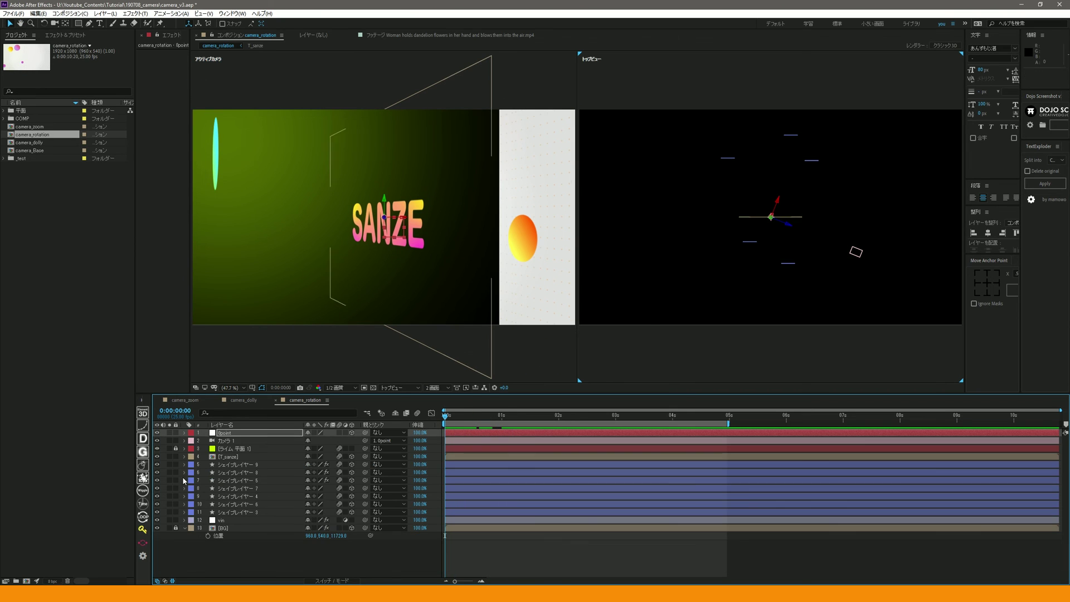
Step: Keyframe 0point's X Rotation tilted to 35° at 0 s and back to 0° at 1 s
left_click(243, 559)
left_click(246, 433)
key("r")
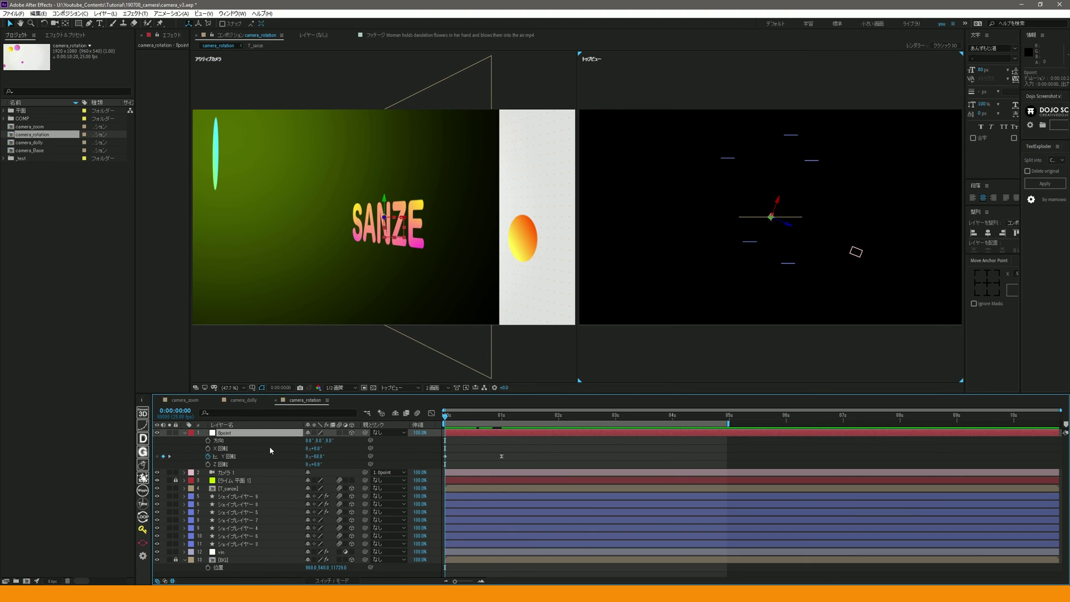
left_click_drag(316, 448, 345, 448)
key("space")
key("space")
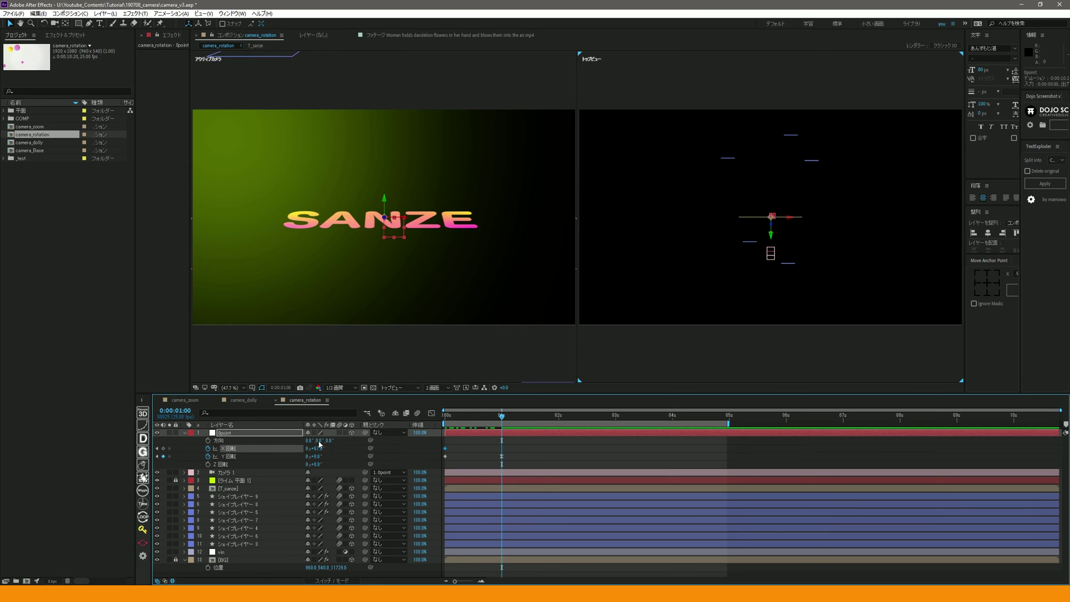
key("Return")
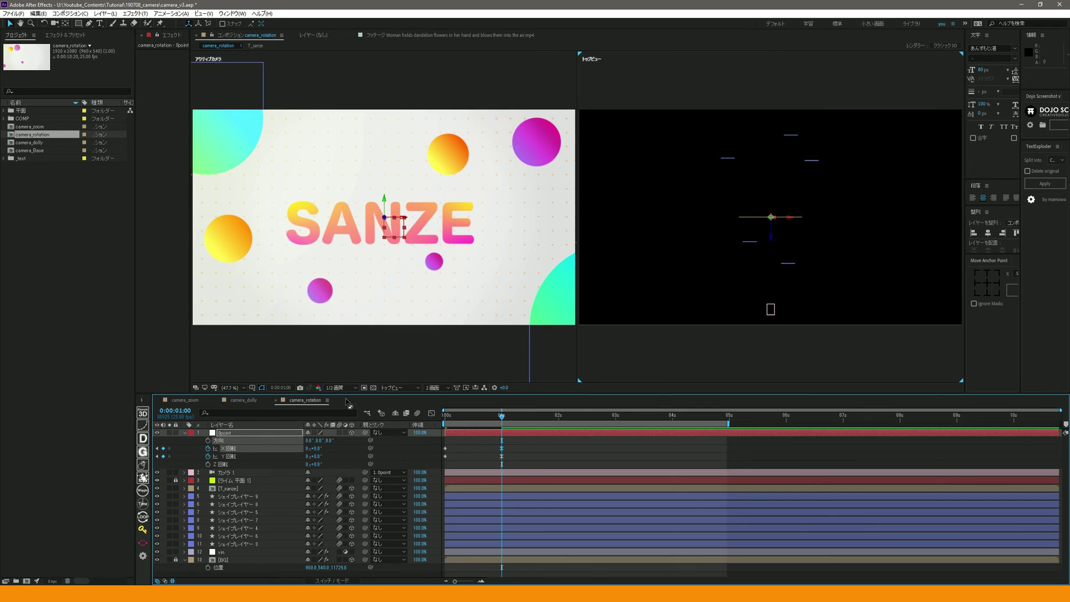
Step: Inspect the X rotation's speed curve and preview the tilt-up animation from the start
left_click(431, 414)
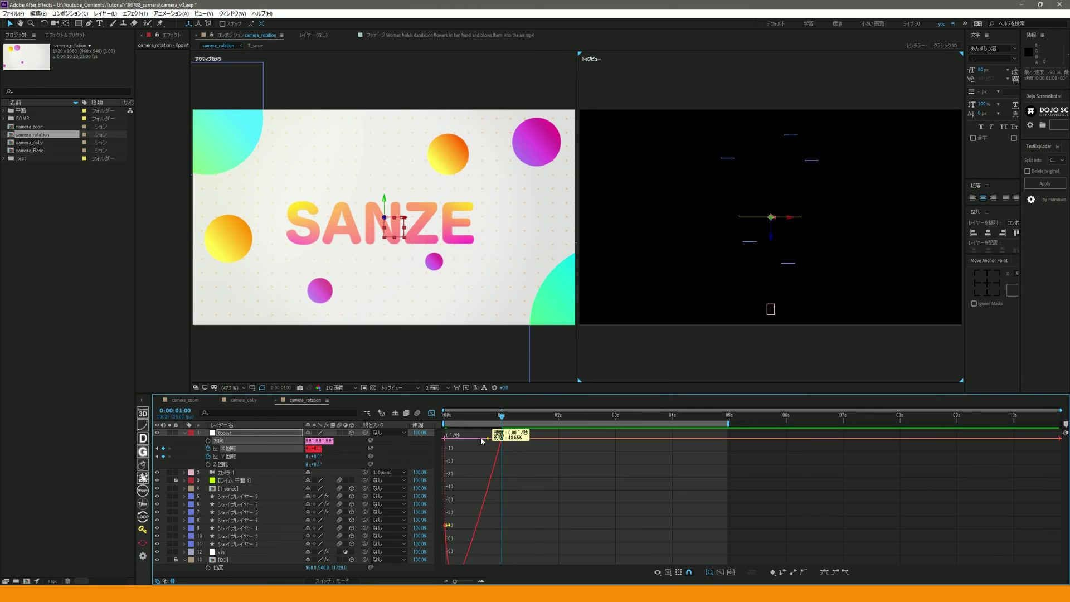
left_click_drag(502, 419, 439, 424)
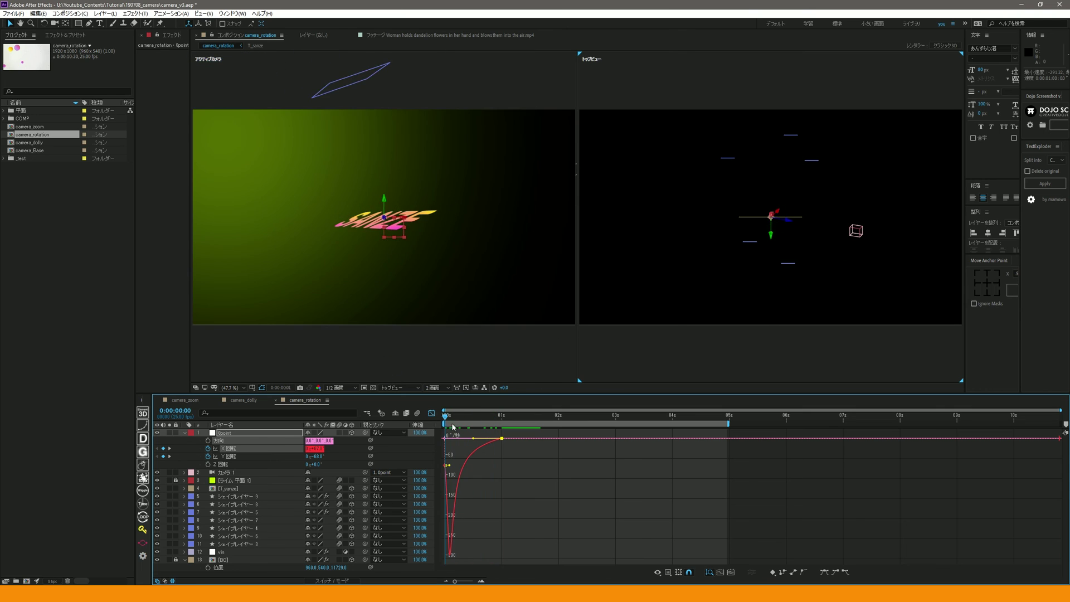
key("space")
key("space")
key("space")
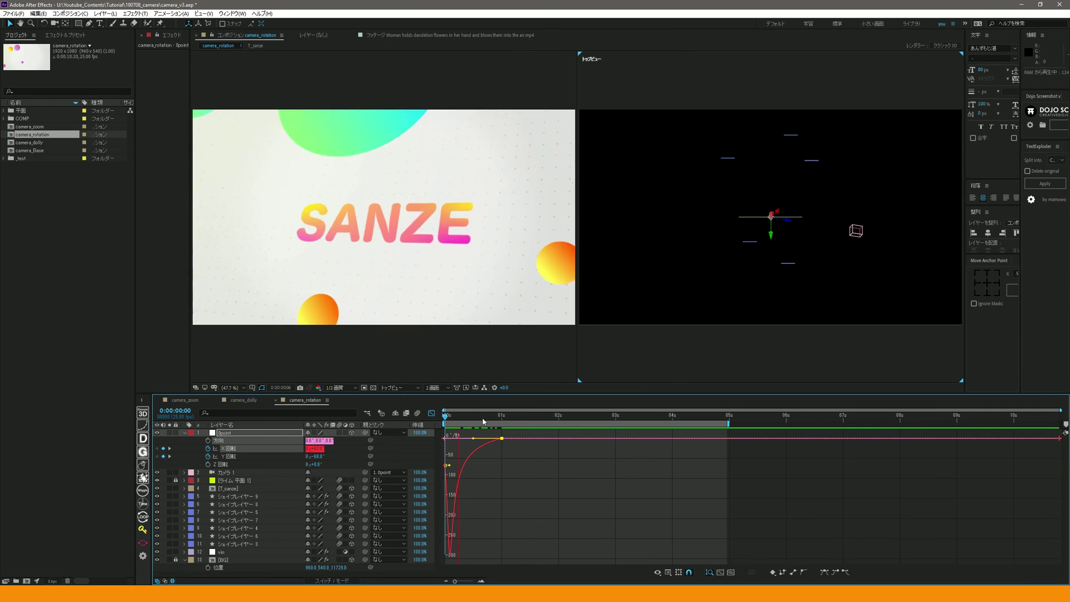
key("space")
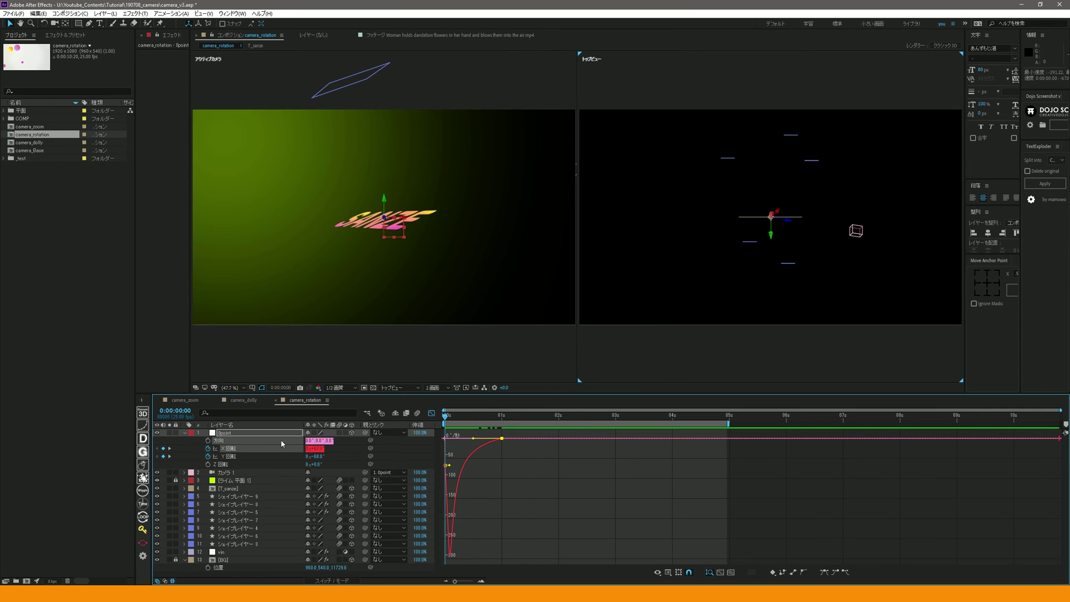
left_click(185, 434)
right_click(233, 560)
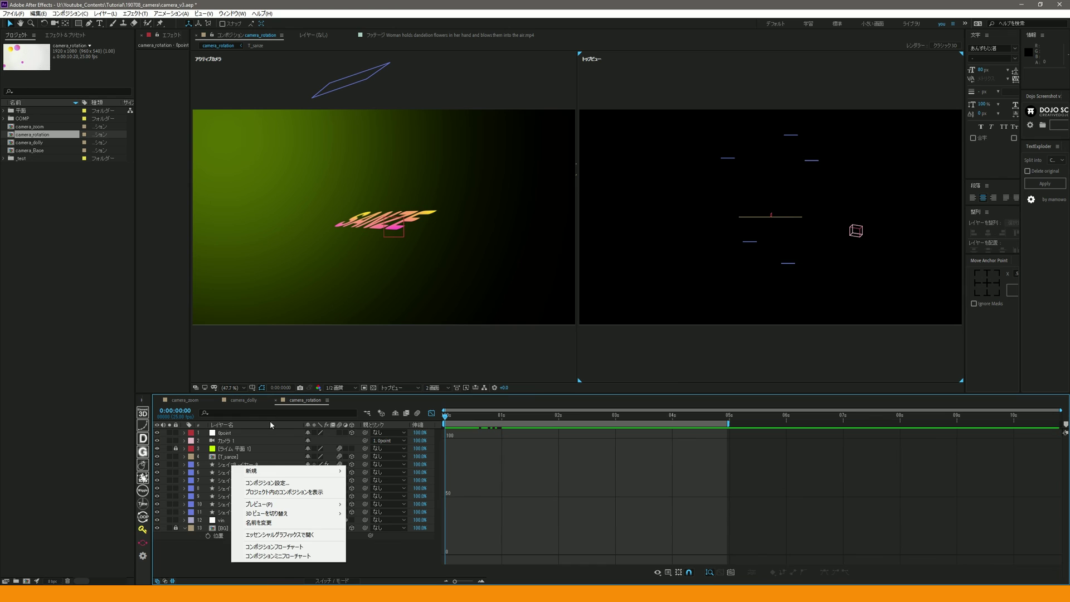
Step: Add a new white solid and move it to the bottom of the layer stack
mouse_move(326, 471)
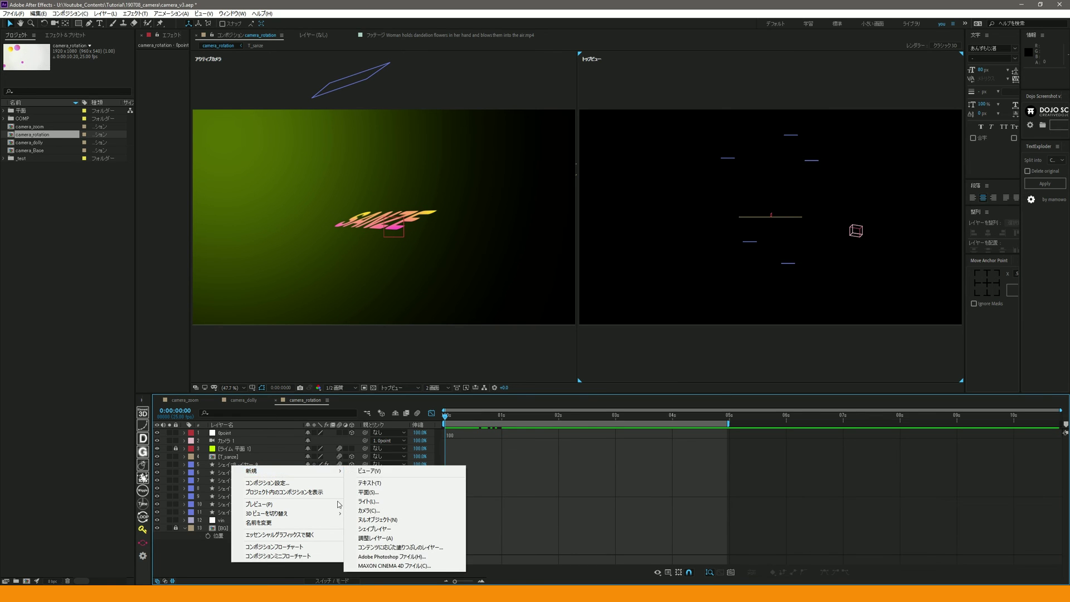
left_click(387, 492)
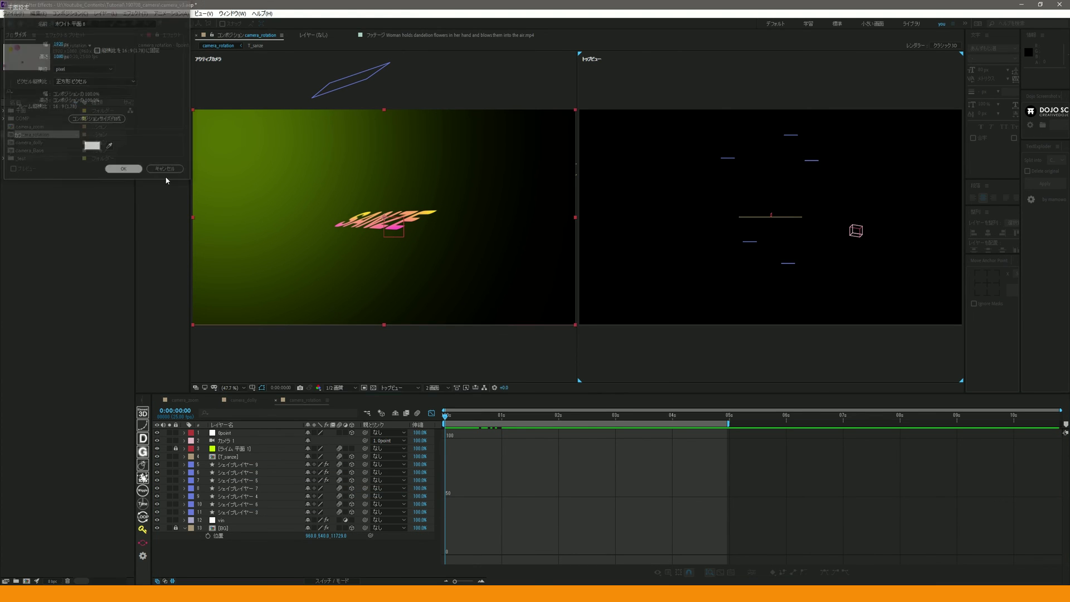
key("Return")
left_click_drag(229, 433, 217, 547)
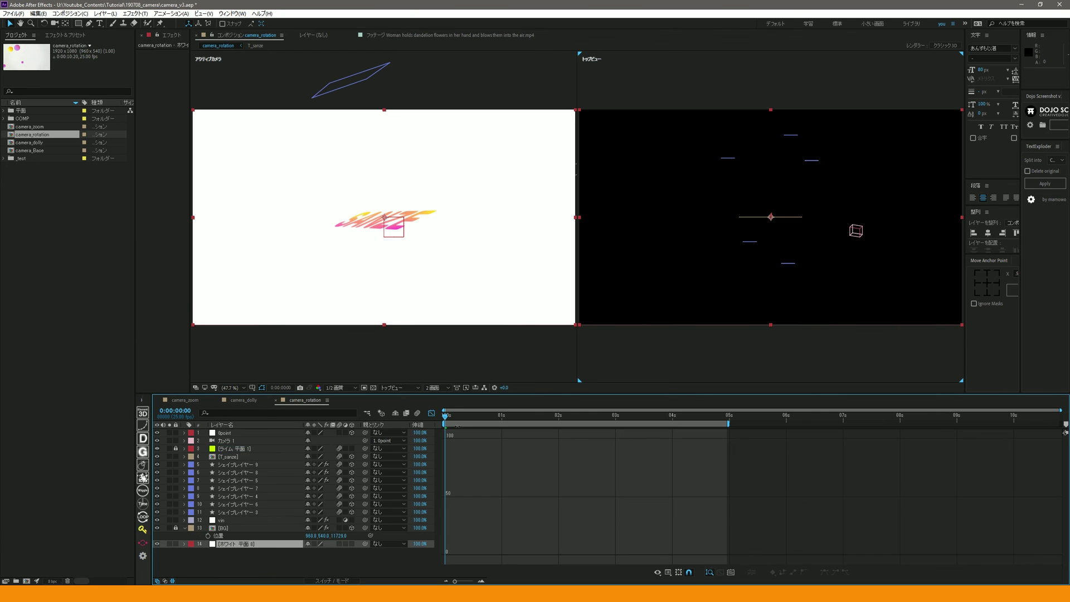
Step: Preview the opening frames with the white backdrop behind the scene
left_click_drag(454, 418, 446, 416)
key("space")
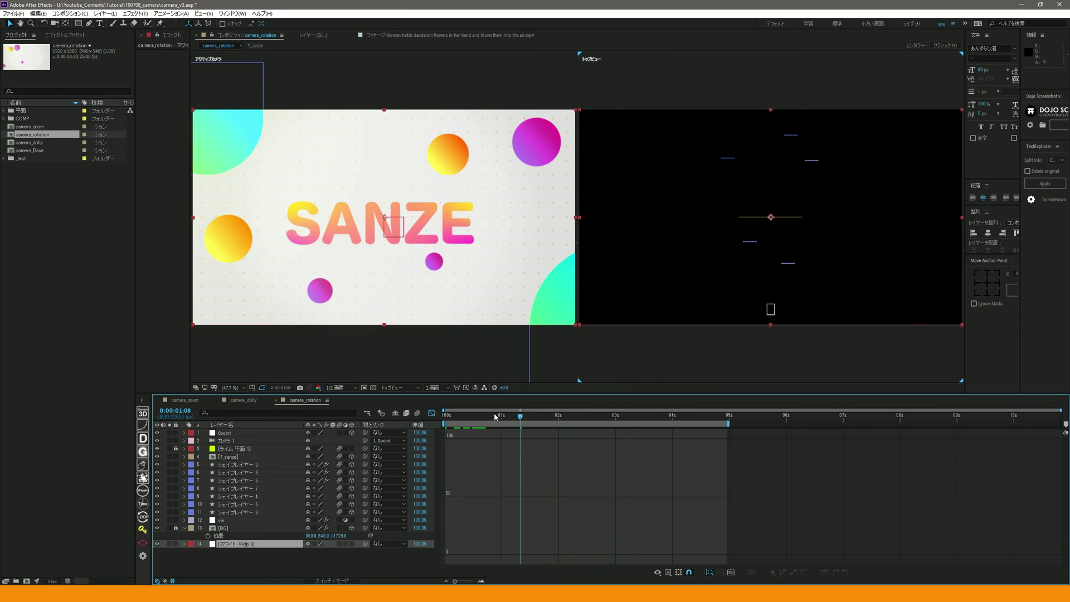
key("space")
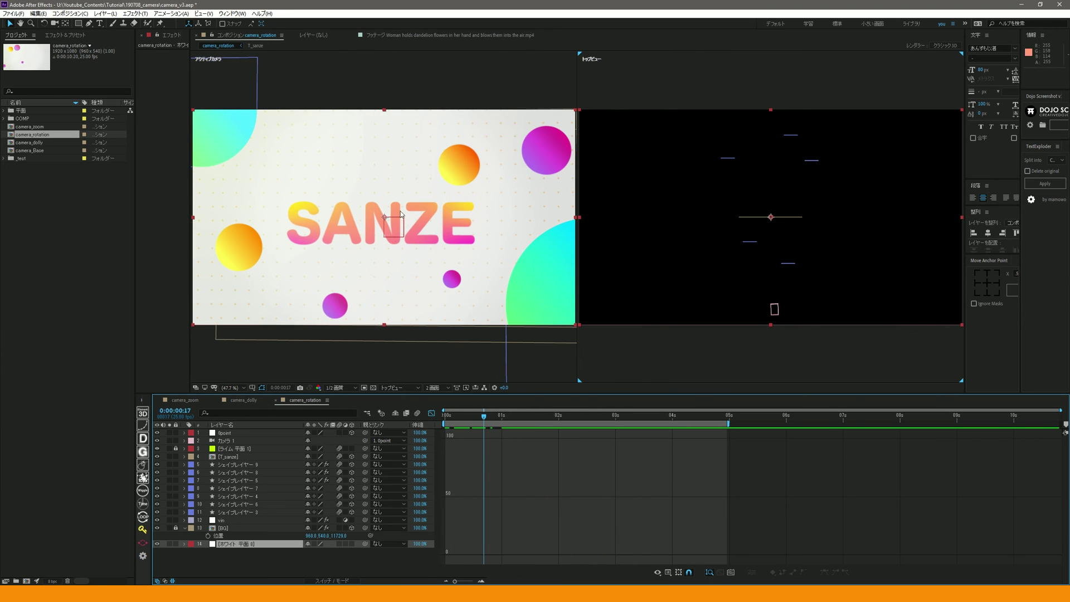
left_click(432, 414)
Step: Select the camera and preview its rotation around the text from the first frame
left_click(244, 442)
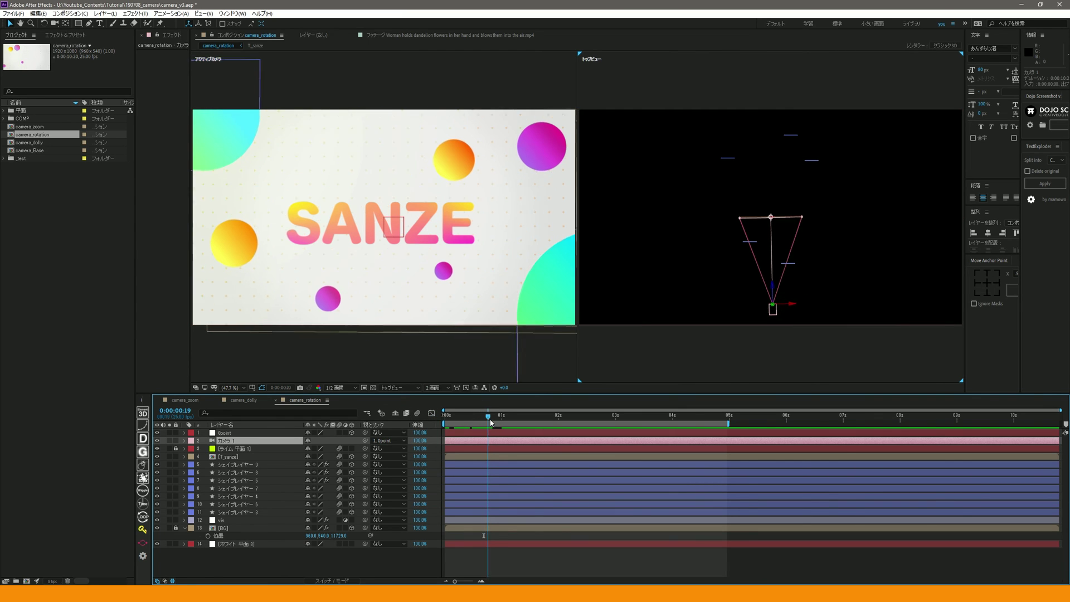
left_click_drag(484, 421, 443, 428)
key("space")
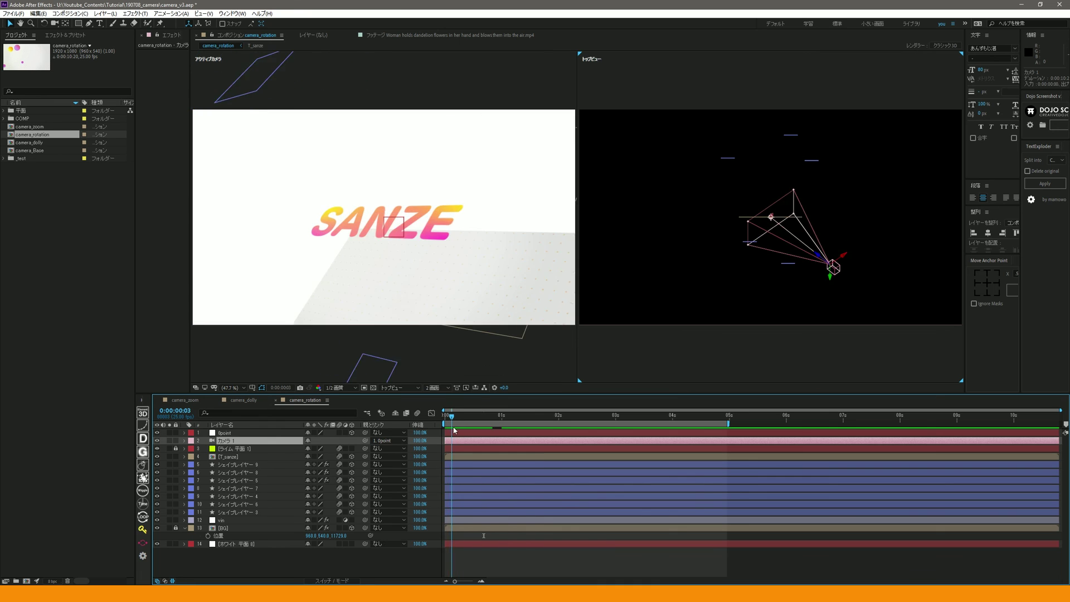
key("space")
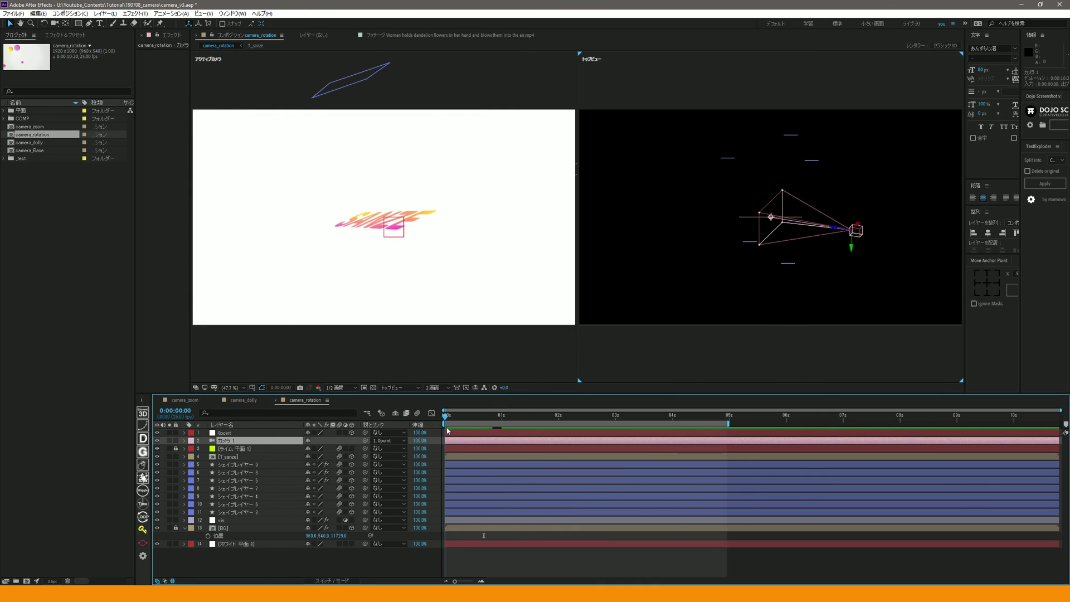
left_click_drag(438, 427, 517, 419)
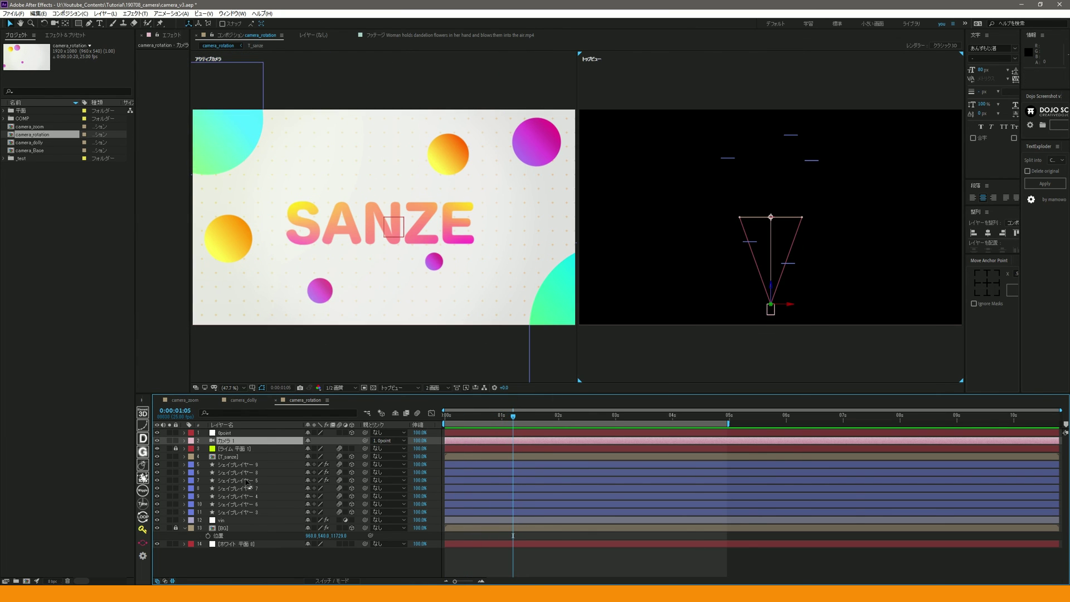
key("Home")
left_click(453, 285)
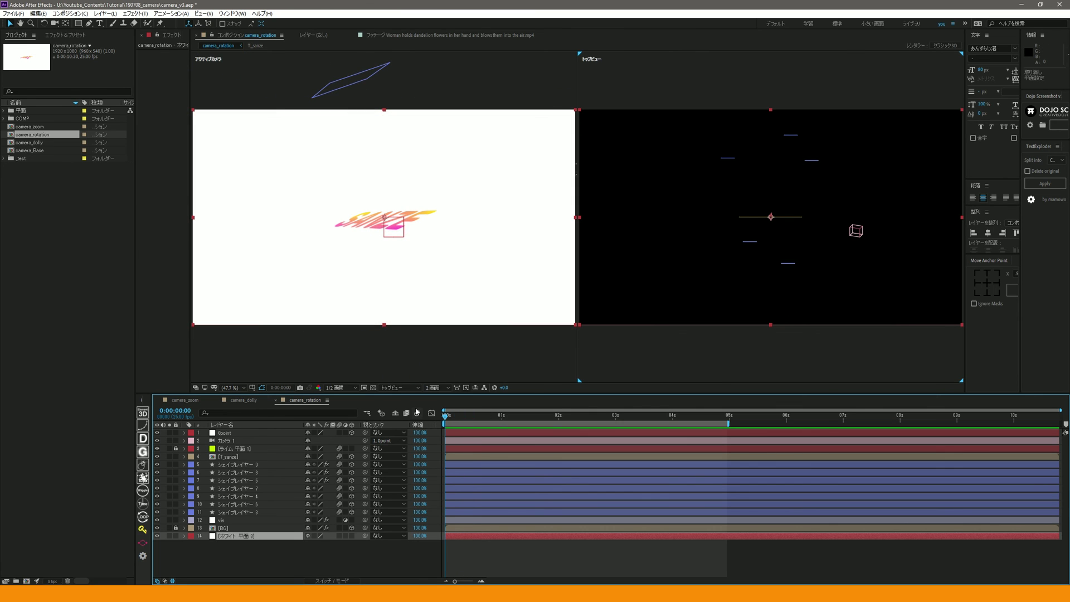
Step: Recolour the white solid to the pale background colour sampled with the Solid Settings eyedropper, then preview
left_click(453, 419)
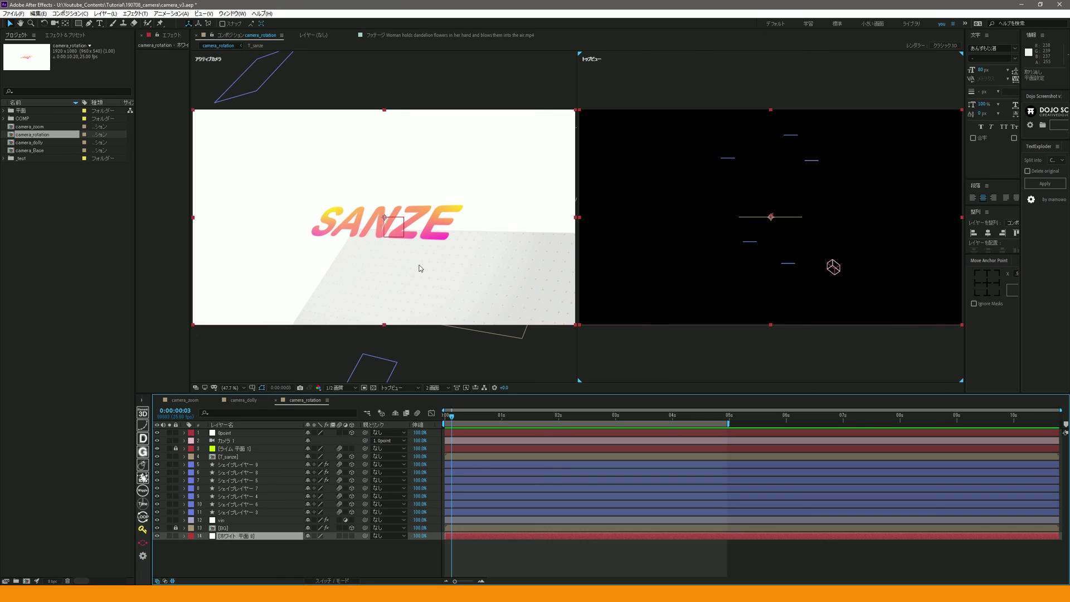
left_click(232, 537)
key("ctrl+shift+y")
left_click(110, 146)
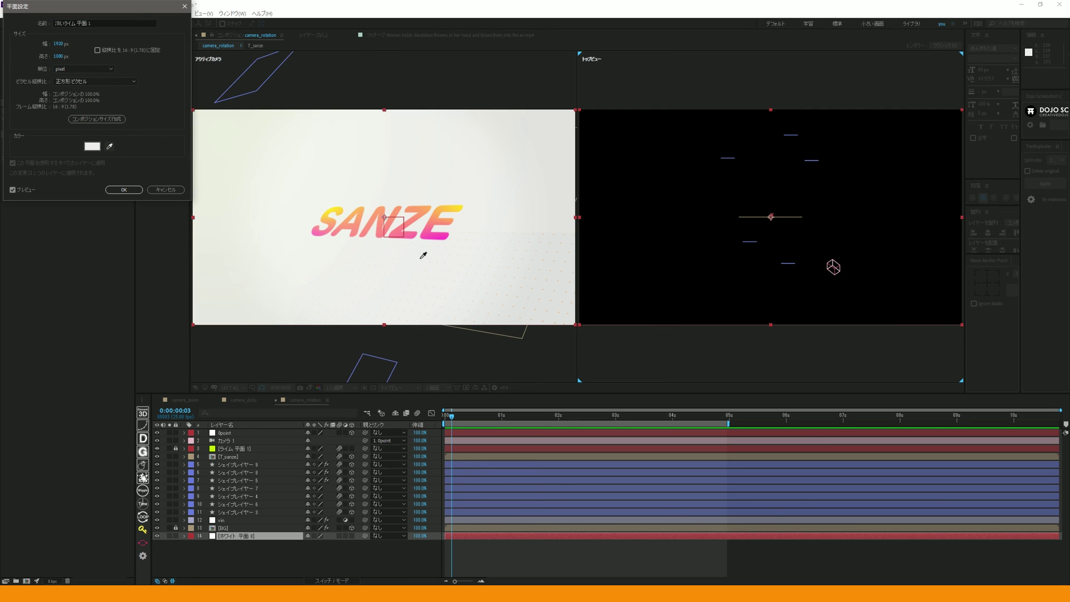
left_click(413, 266)
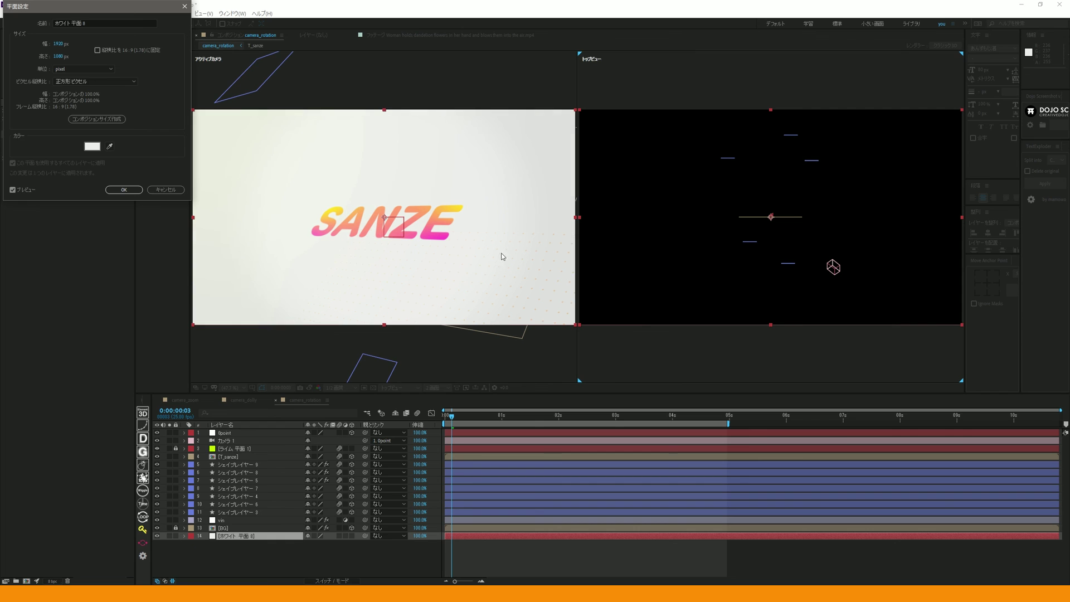
left_click(124, 190)
key("space")
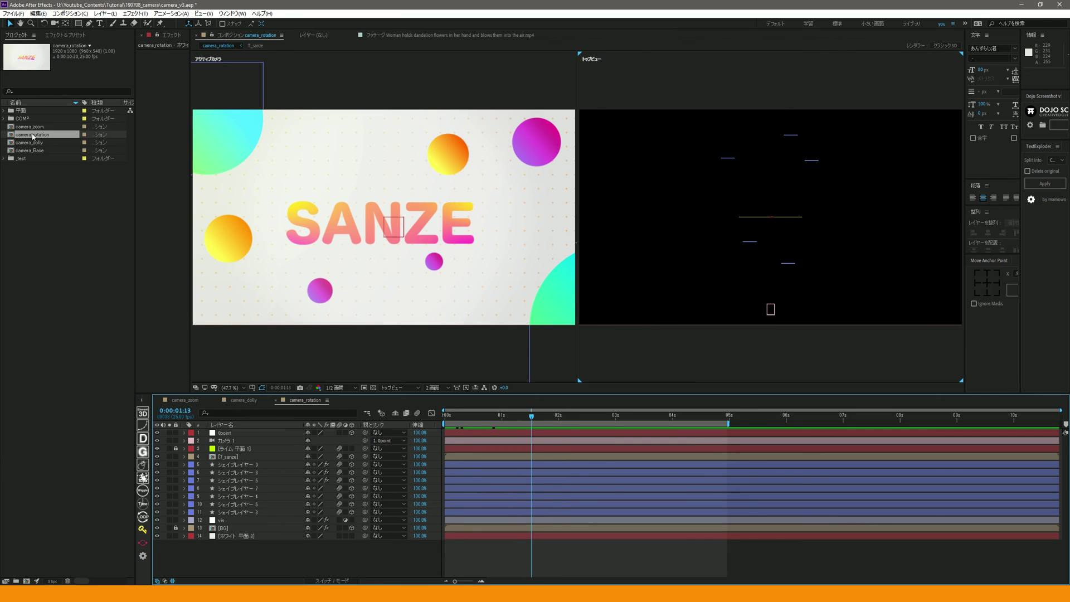
left_click(63, 127)
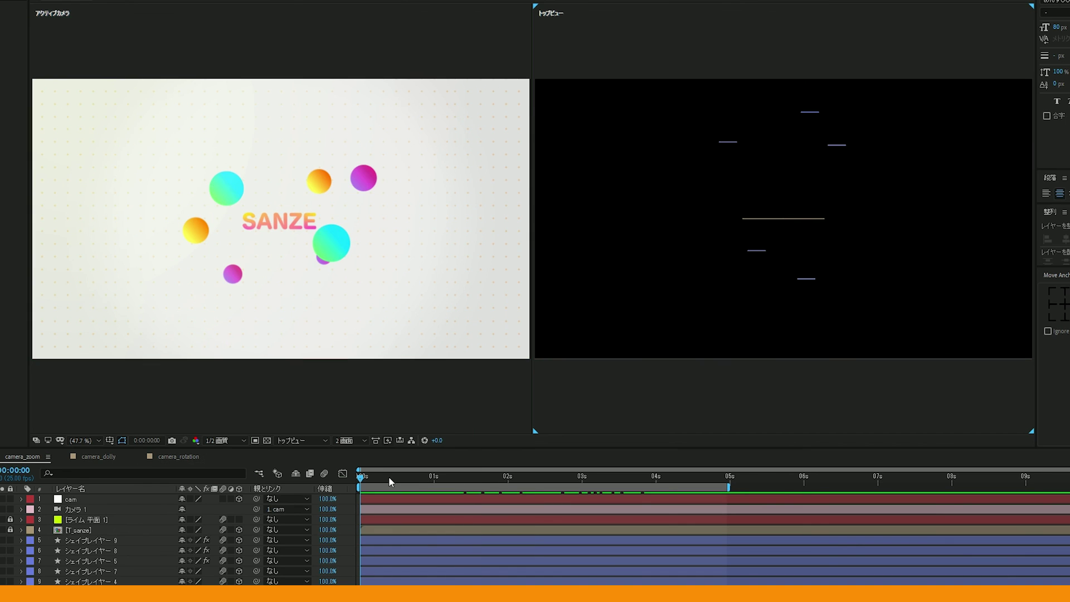
key("space")
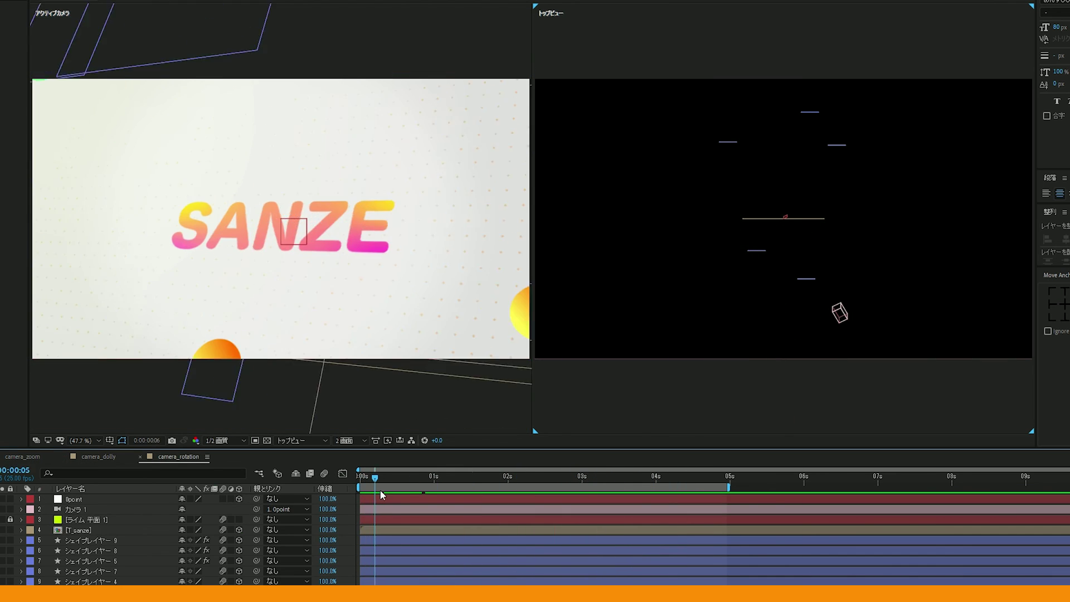
left_click_drag(382, 495, 442, 497)
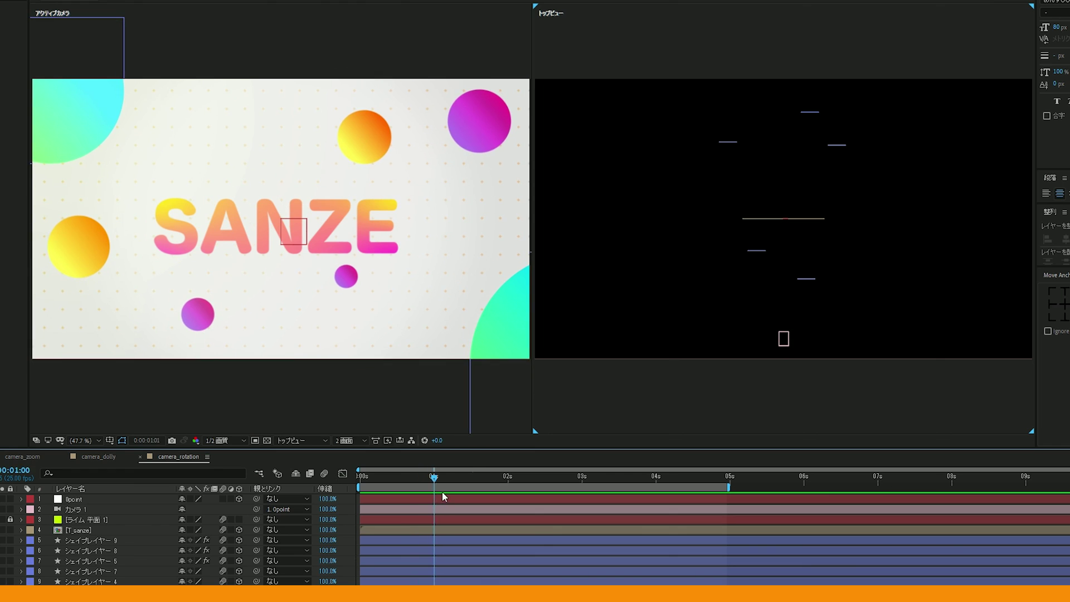